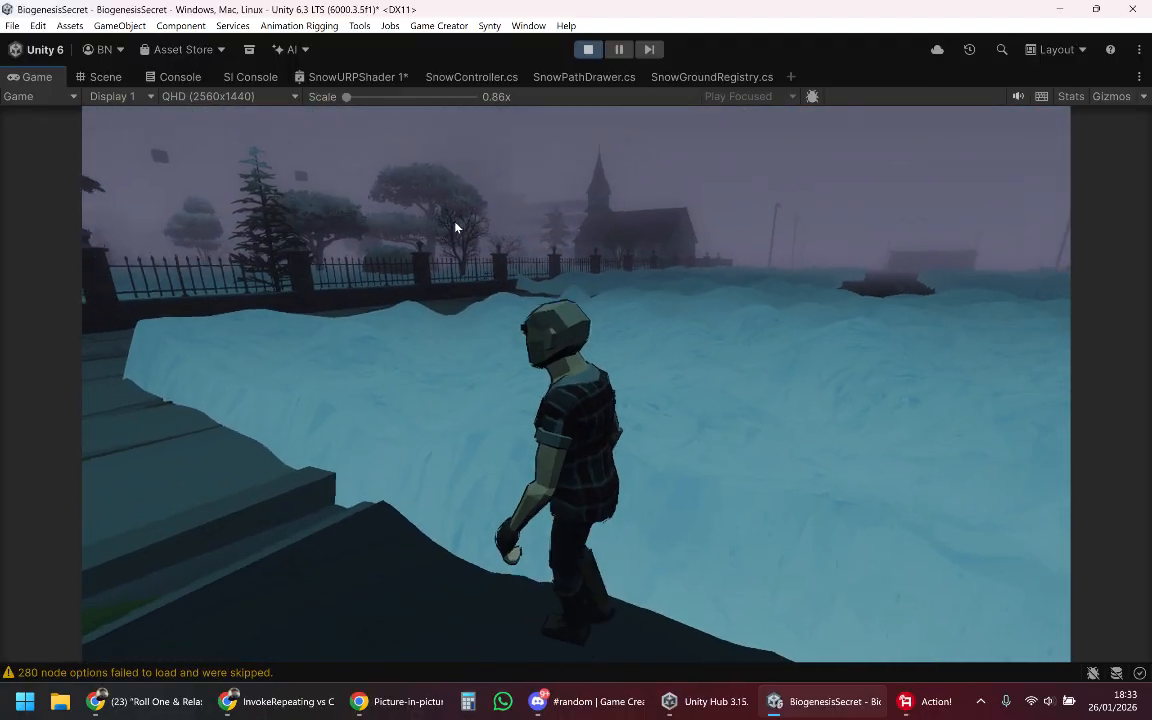
Step: Walk the character around the snow-covered street in the running game to examine how the snow surface responds underfoot
{"action": "key", "text": "a"}
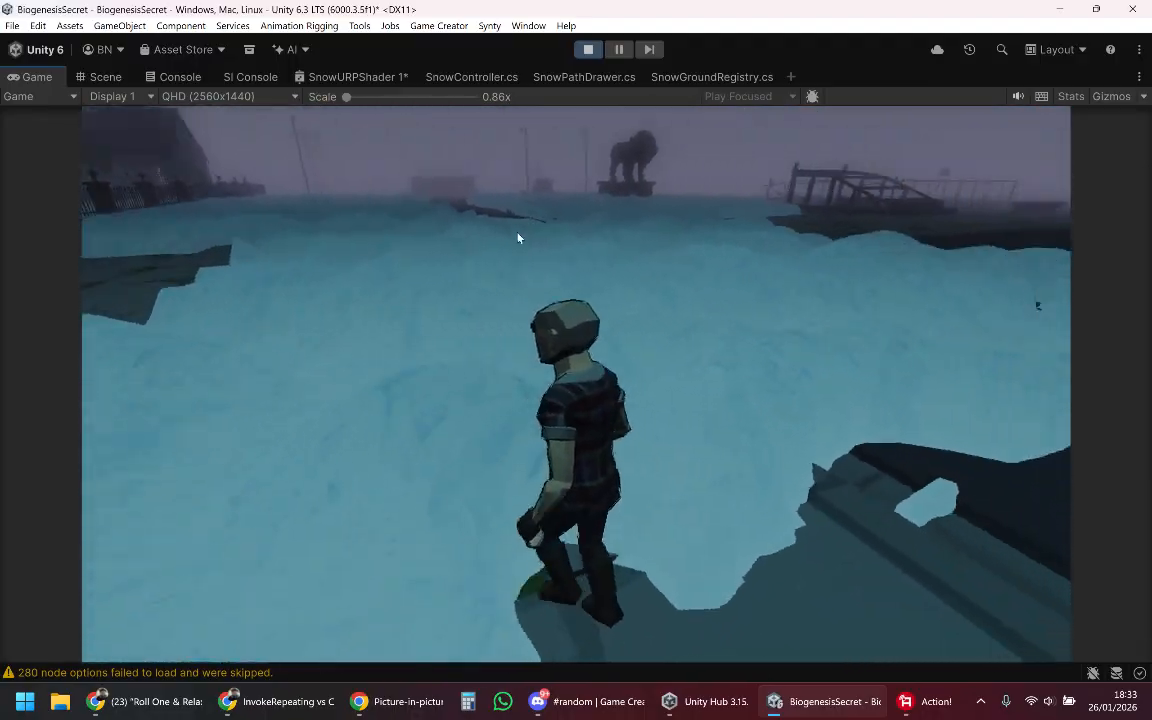
{"action": "key", "text": "w"}
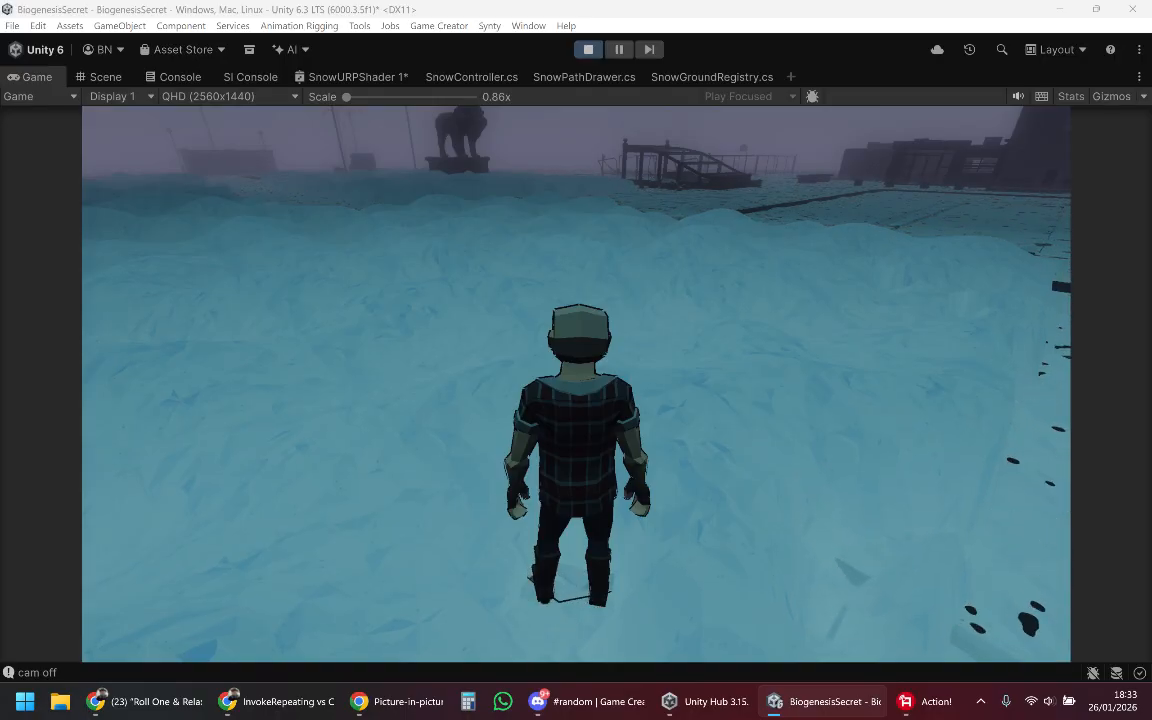
{"action": "right_click_drag", "start_coordinate": [545, 306], "coordinate": [655, 301]}
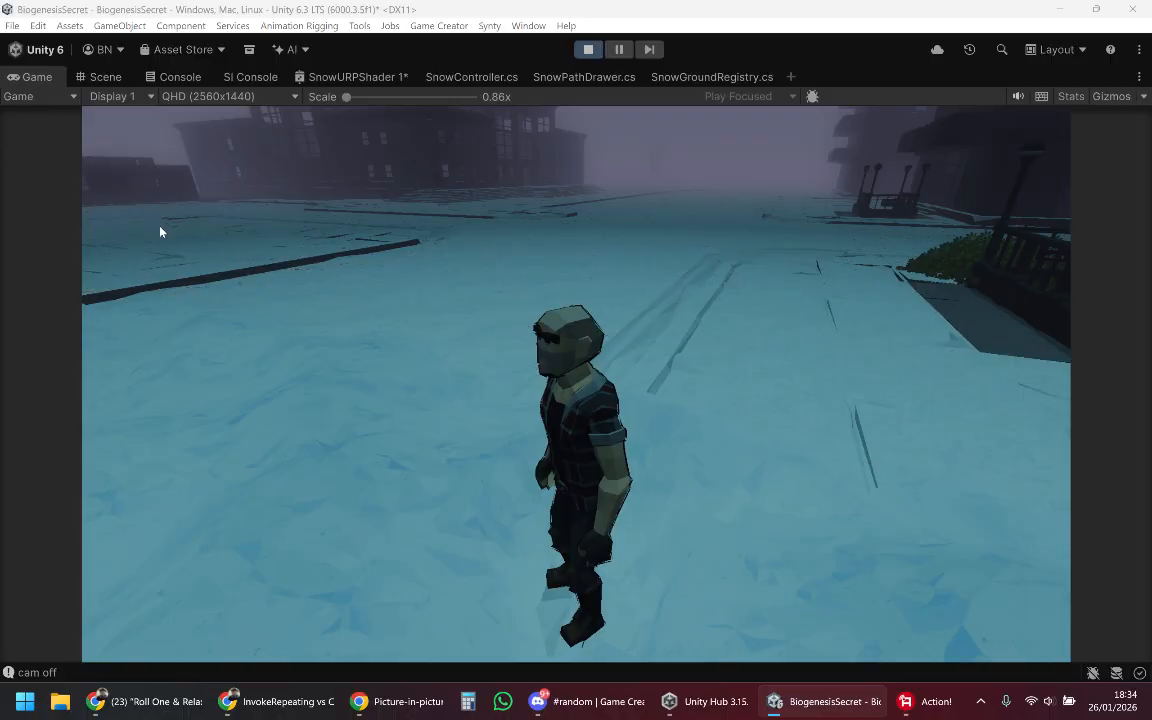
{"action": "key", "text": "w"}
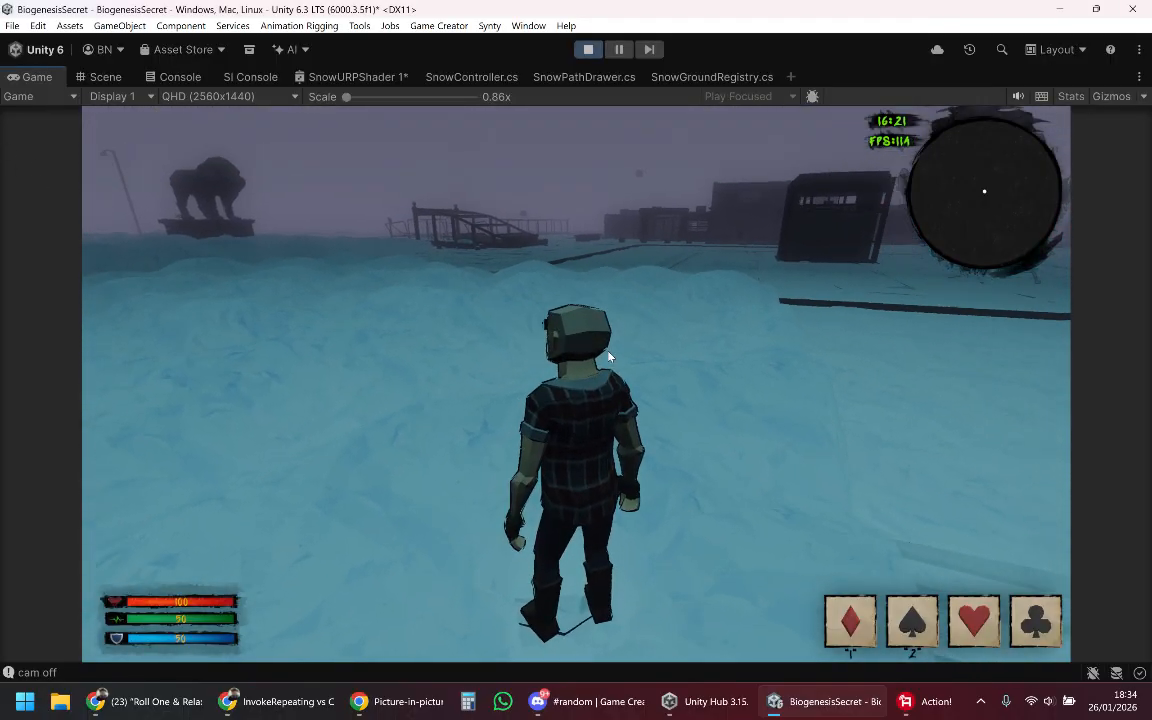
{"action": "key", "text": "d"}
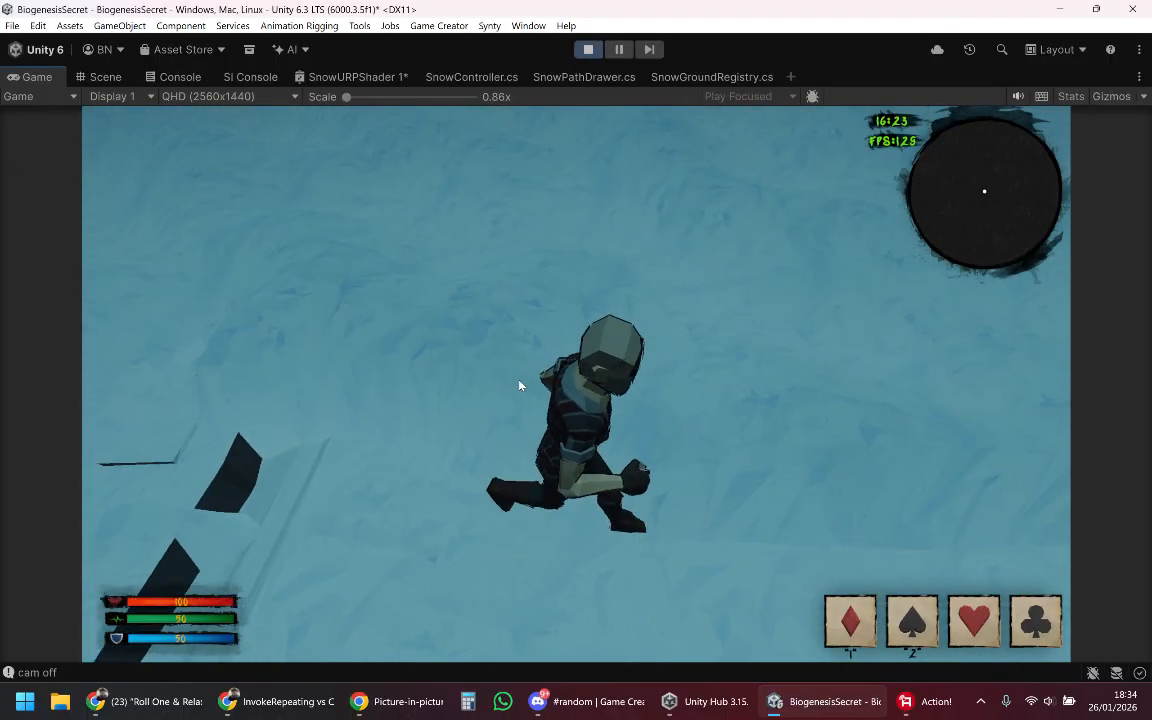
{"action": "key", "text": "d"}
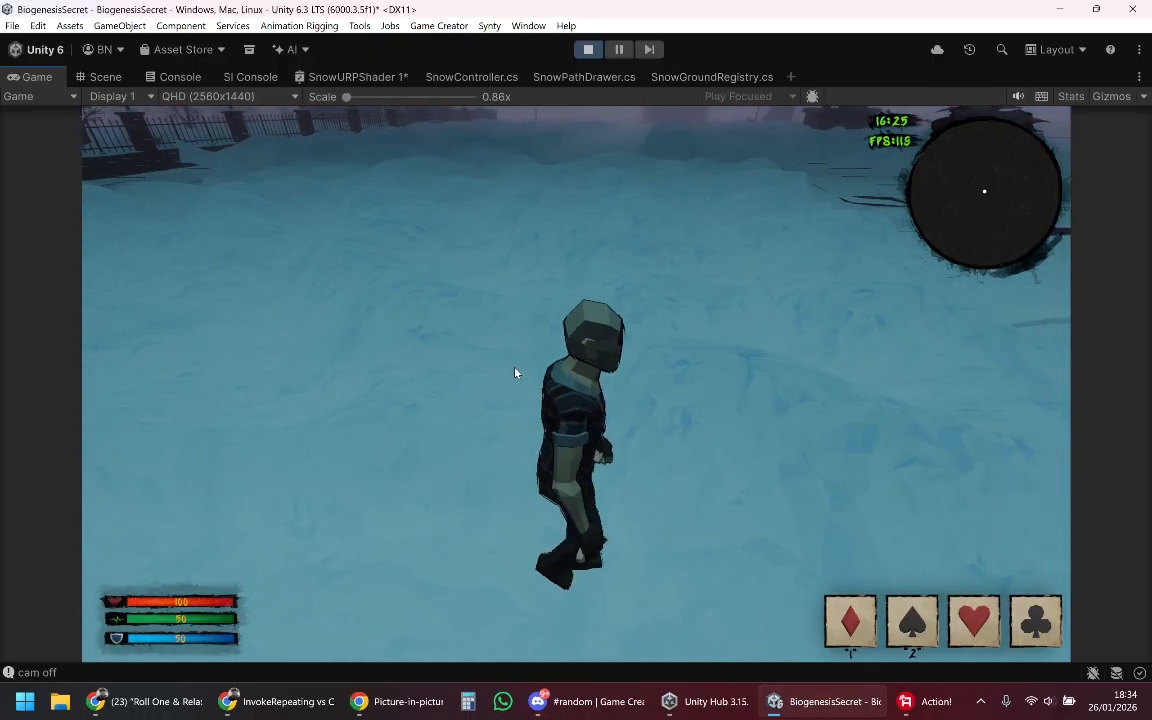
{"action": "key", "text": "d"}
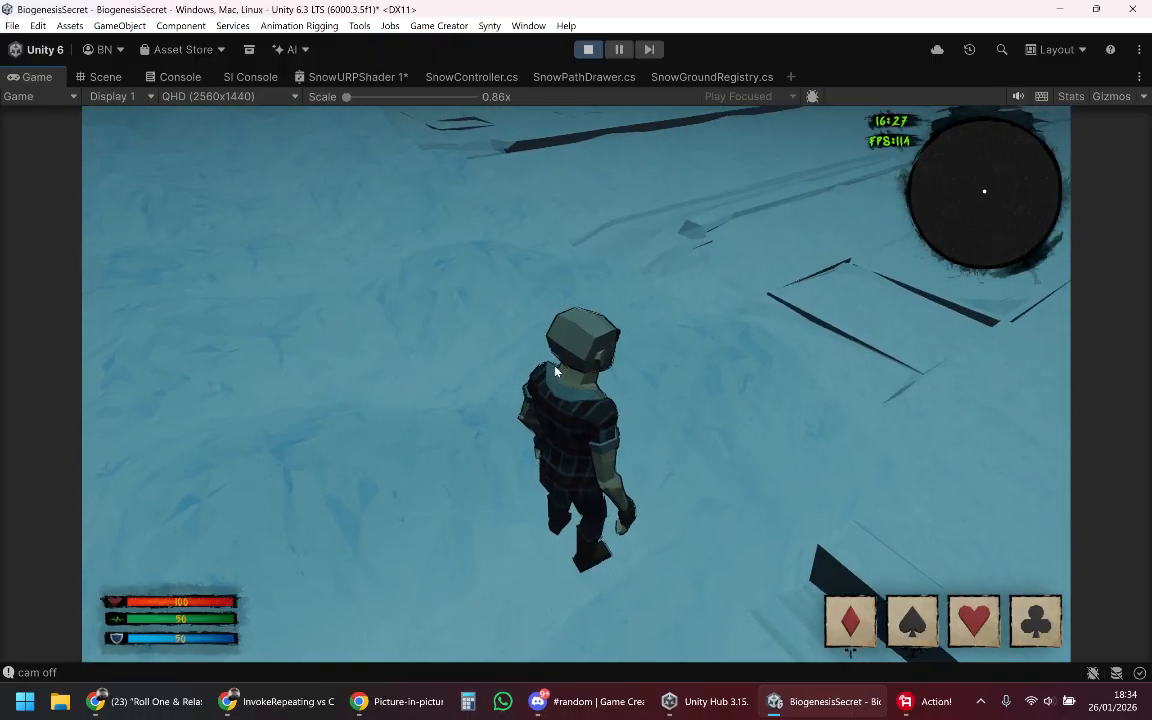
{"action": "key", "text": "w"}
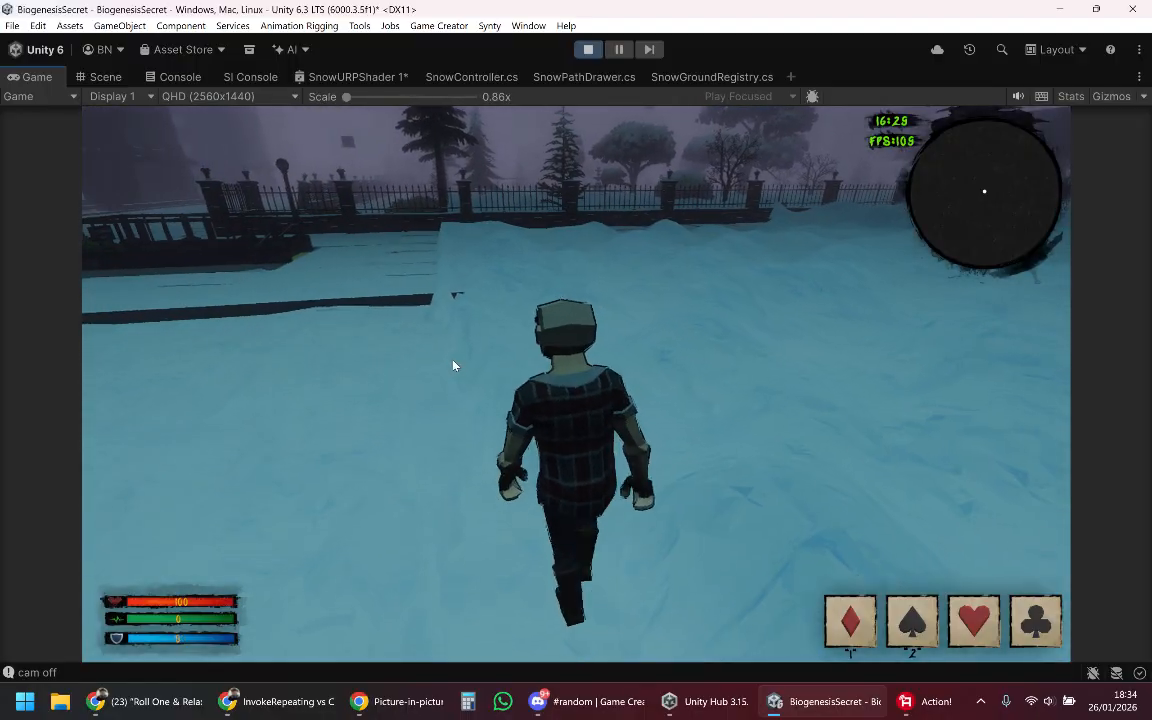
{"action": "key", "text": "d"}
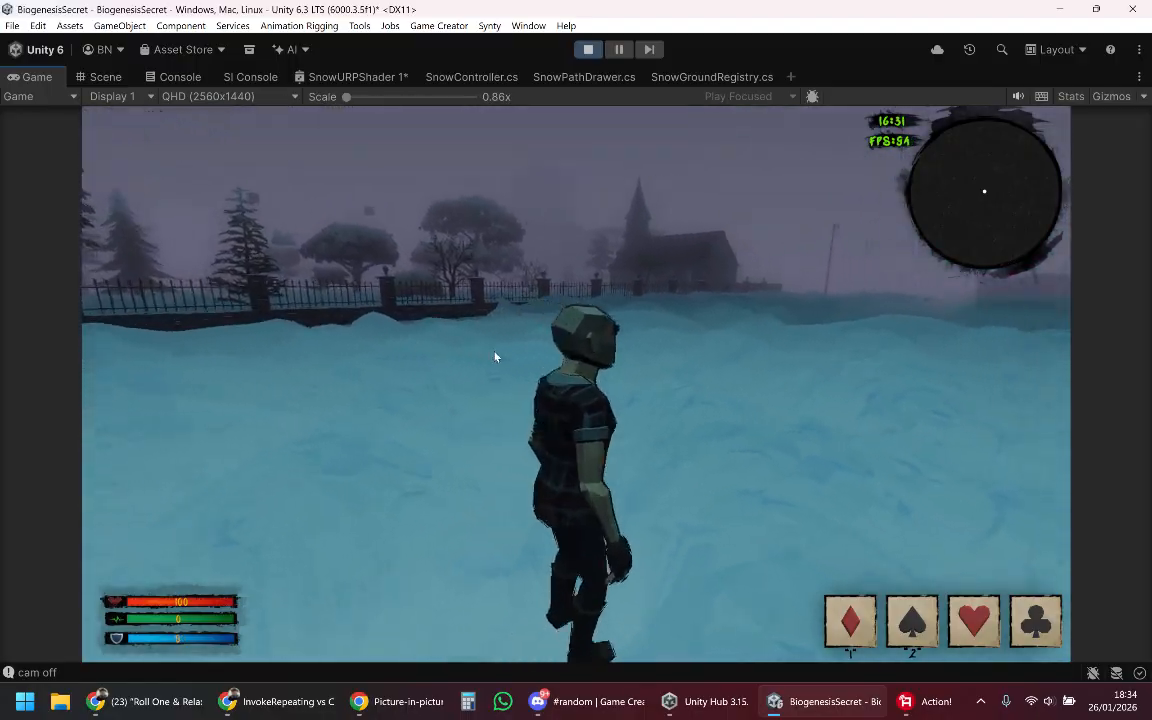
Step: Run and jump the character across the shallow snow to check its footprints, then release control of the character
{"action": "key", "text": "w"}
{"action": "key", "text": "d"}
{"action": "key", "text": "a"}
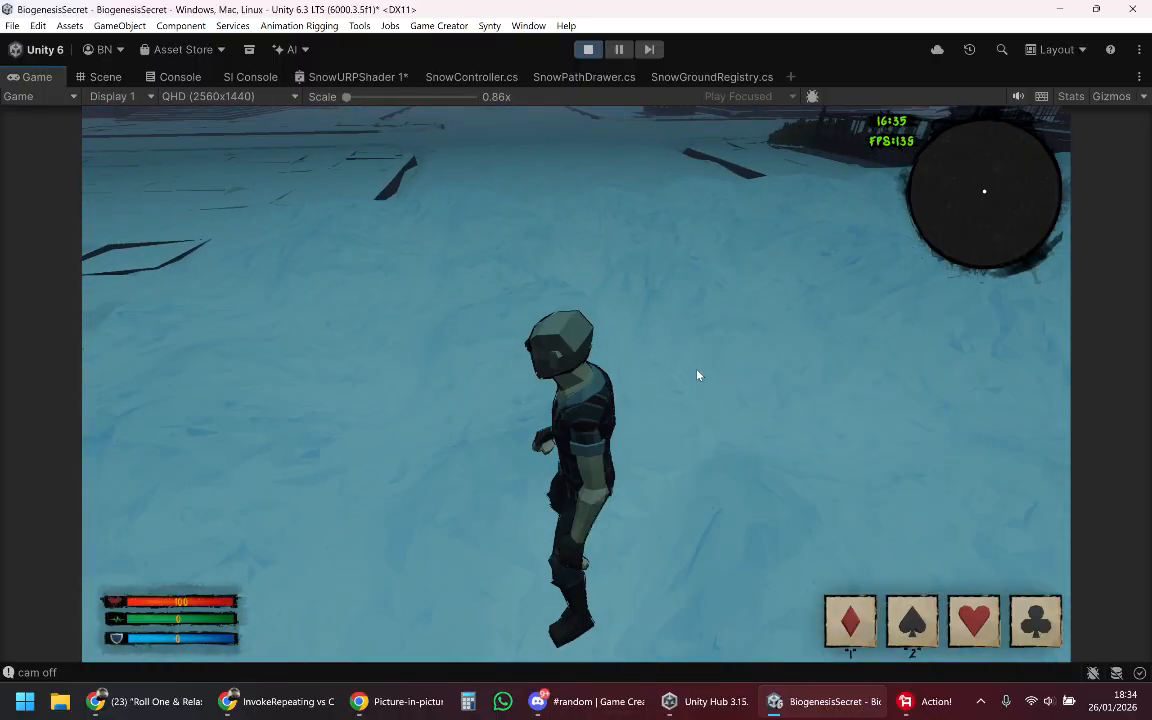
{"action": "key", "text": "w"}
{"action": "key", "text": "d"}
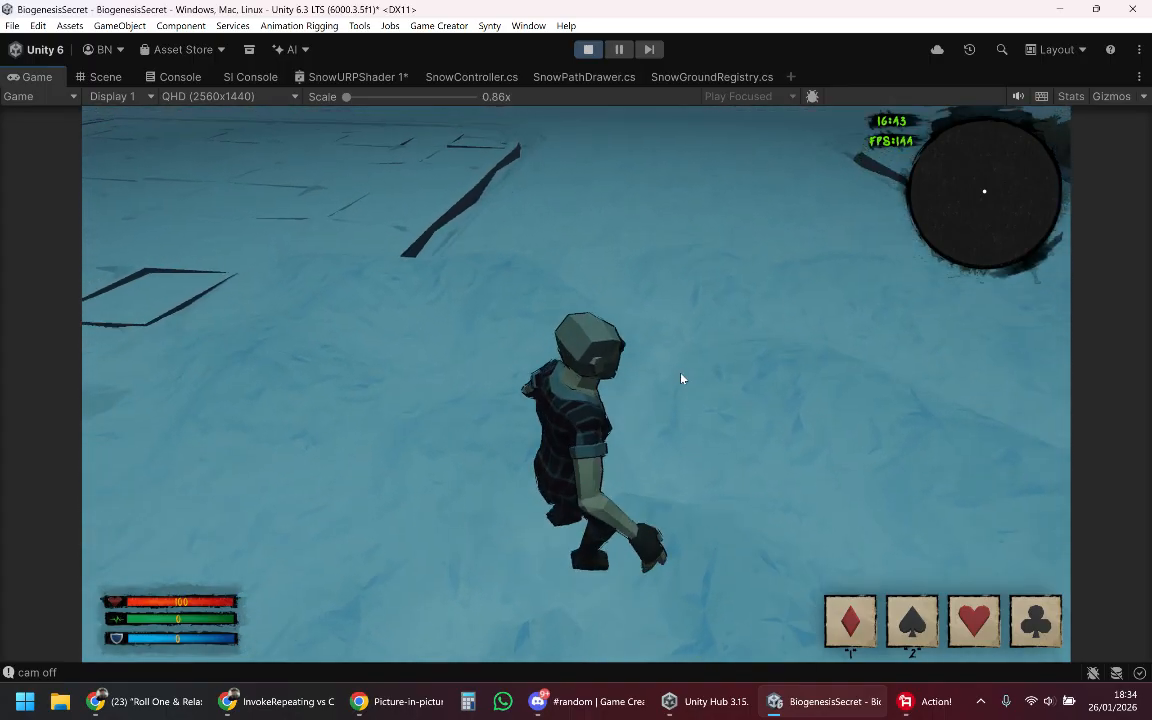
{"action": "key", "text": "w"}
{"action": "key", "text": "space"}
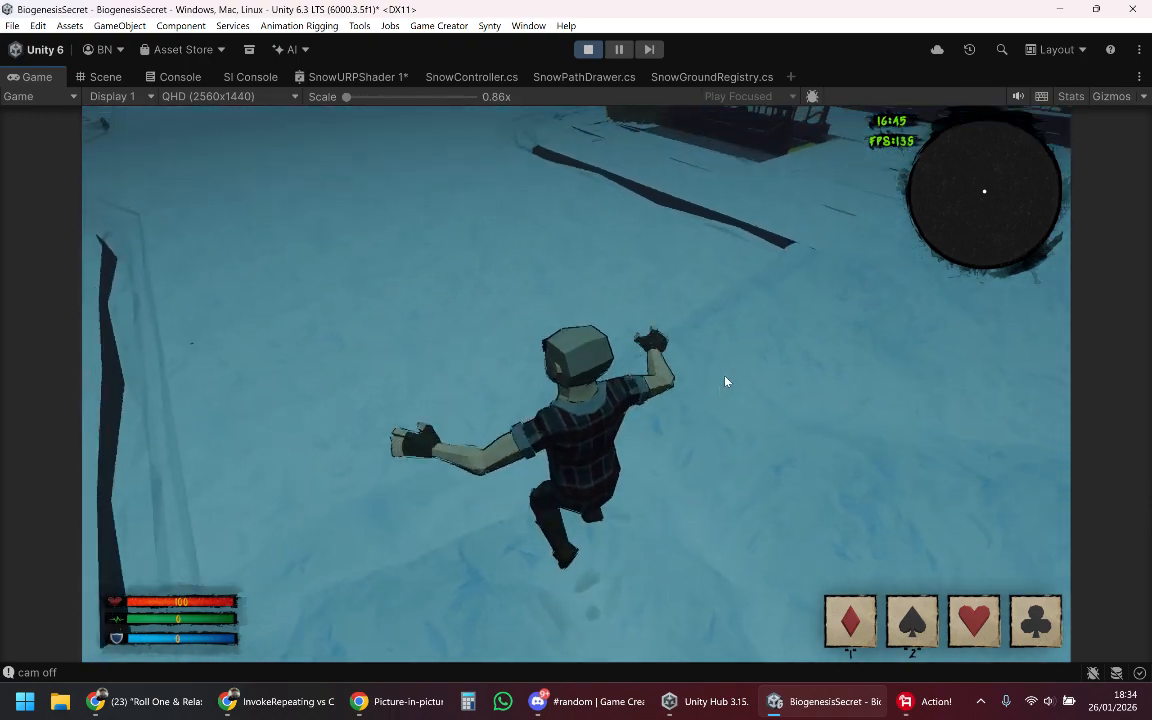
{"action": "key", "text": "space"}
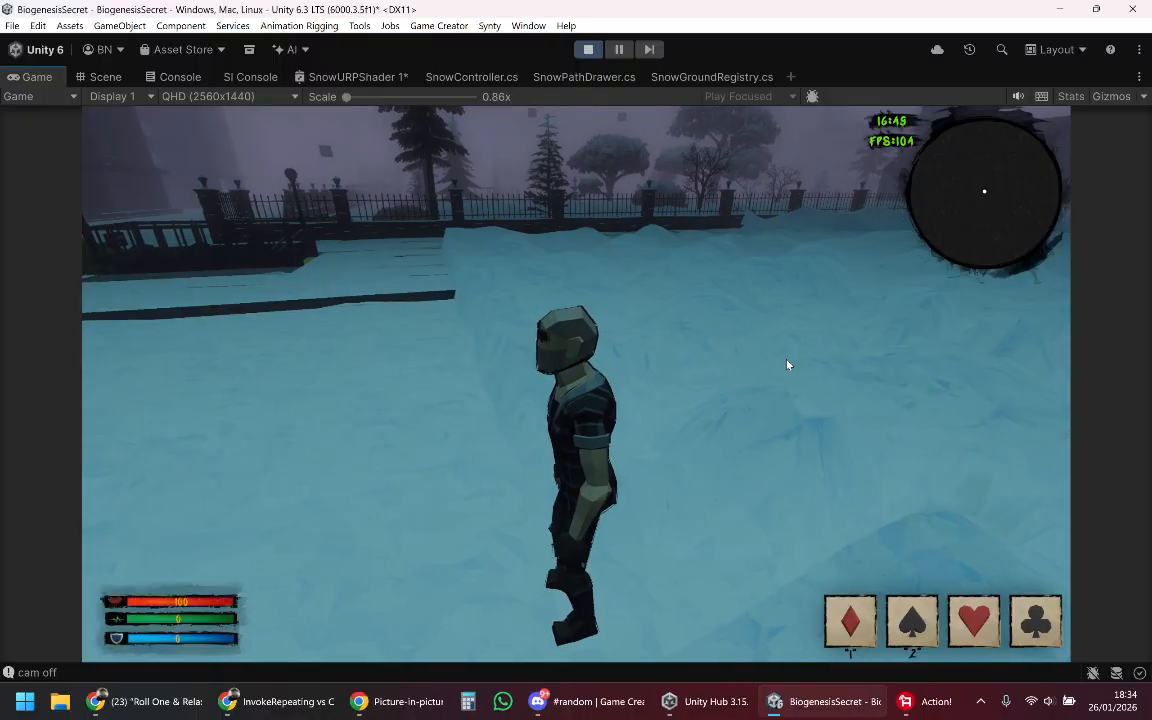
{"action": "key", "text": "Escape"}
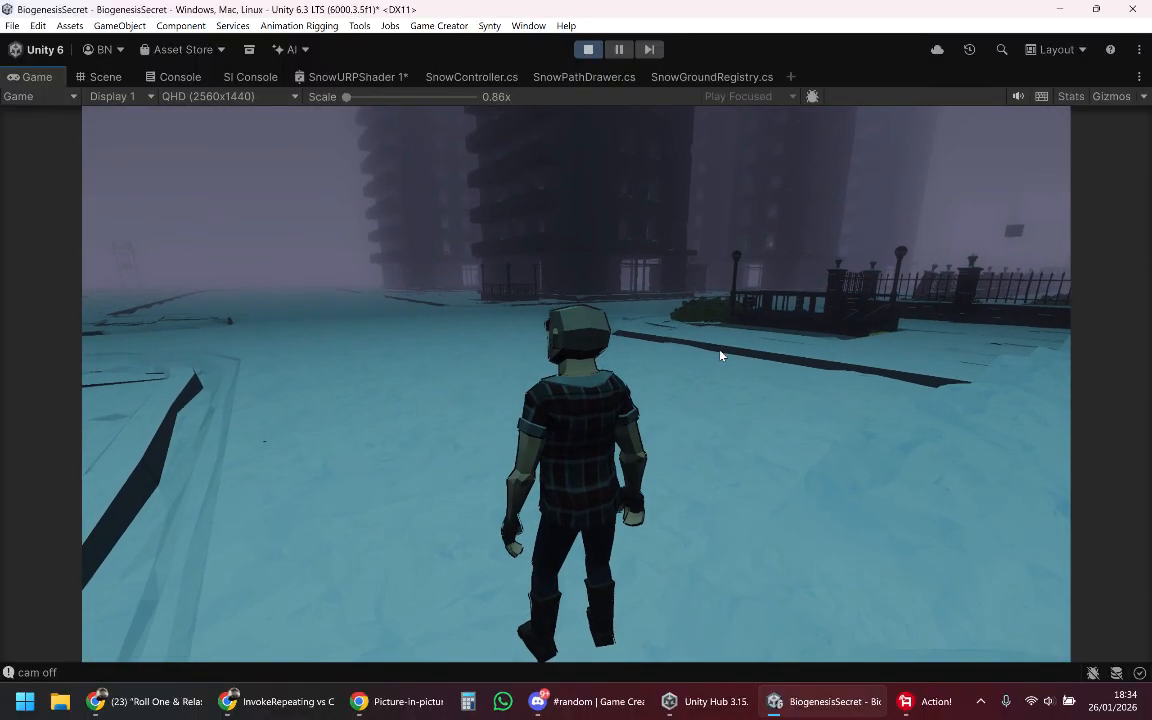
Step: In the Scene view, select the snow patch beside the character and move it sideways onto the flat street
{"action": "left_click", "coordinate": [107, 80]}
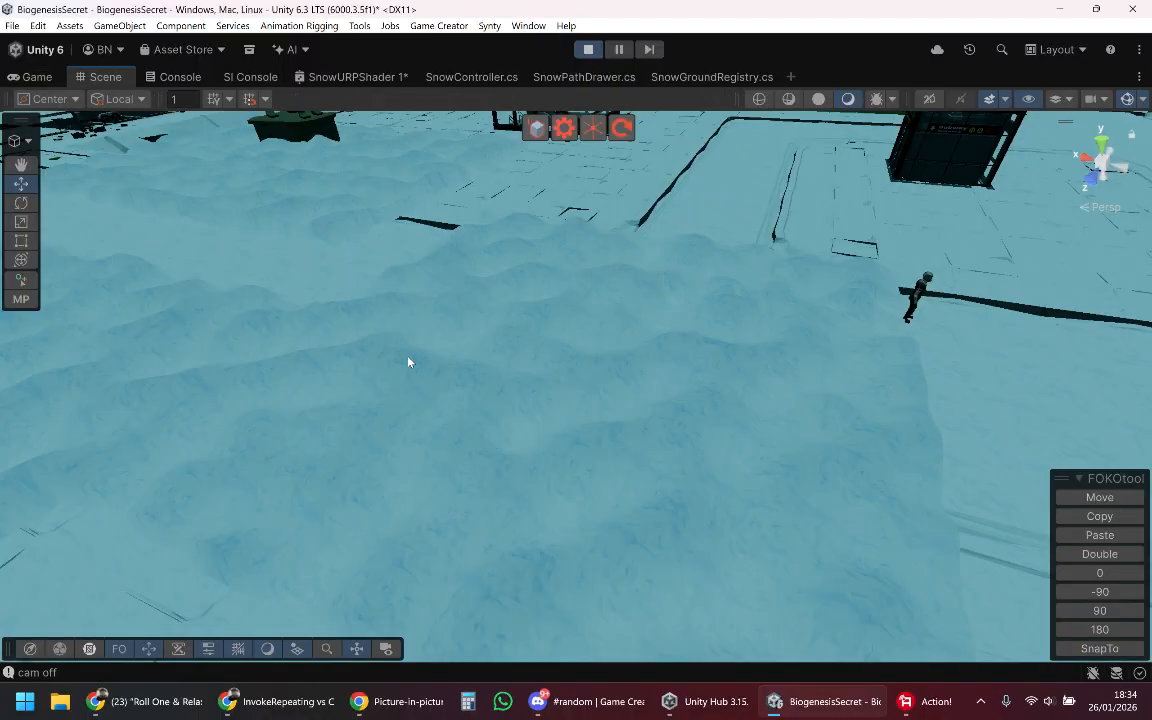
{"action": "right_click_drag", "start_coordinate": [409, 362], "coordinate": [579, 440]}
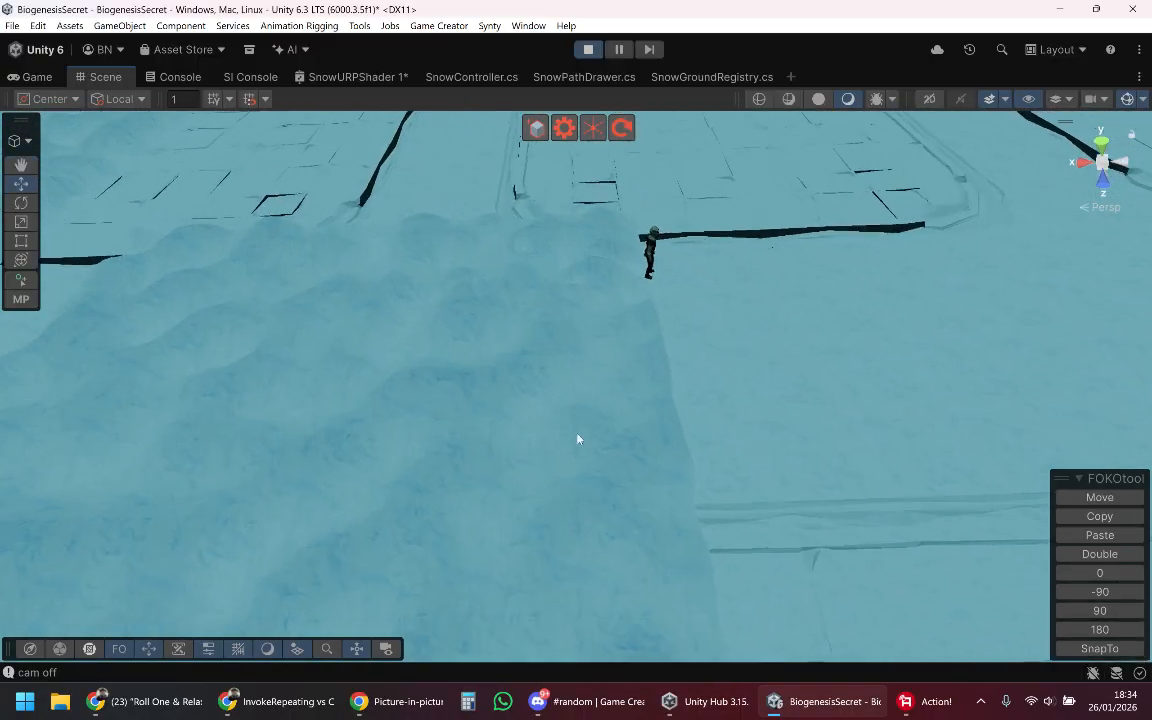
{"action": "left_click", "coordinate": [540, 380]}
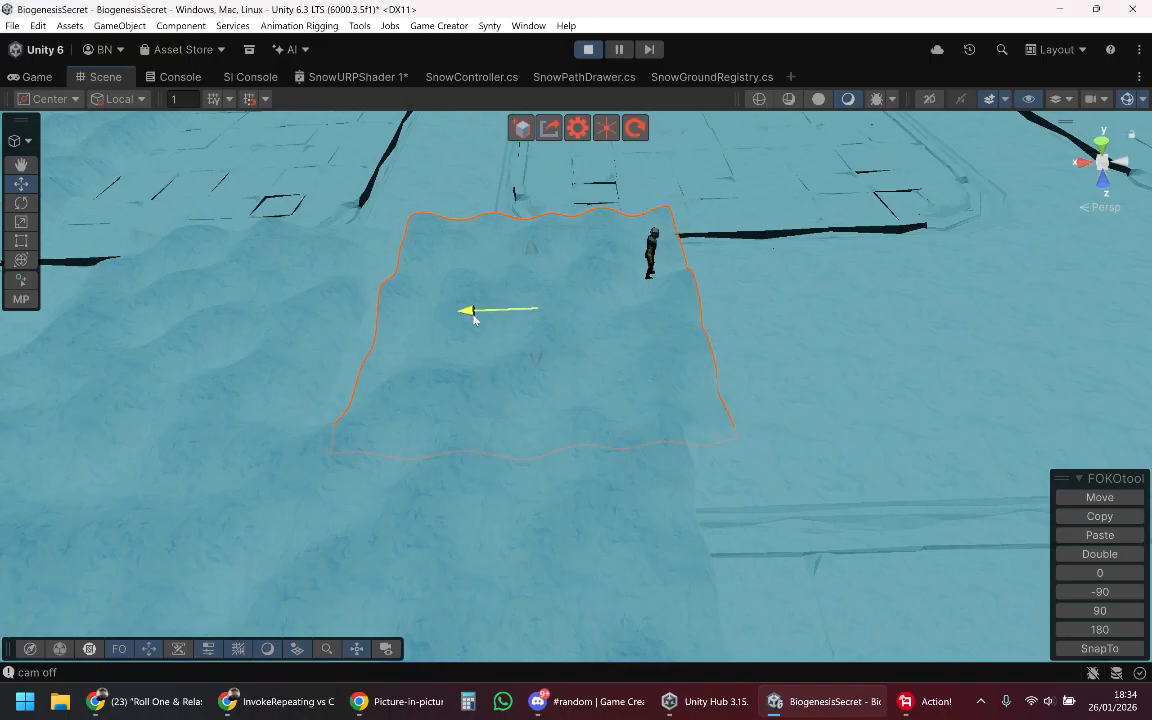
{"action": "left_click_drag", "start_coordinate": [557, 327], "coordinate": [781, 351]}
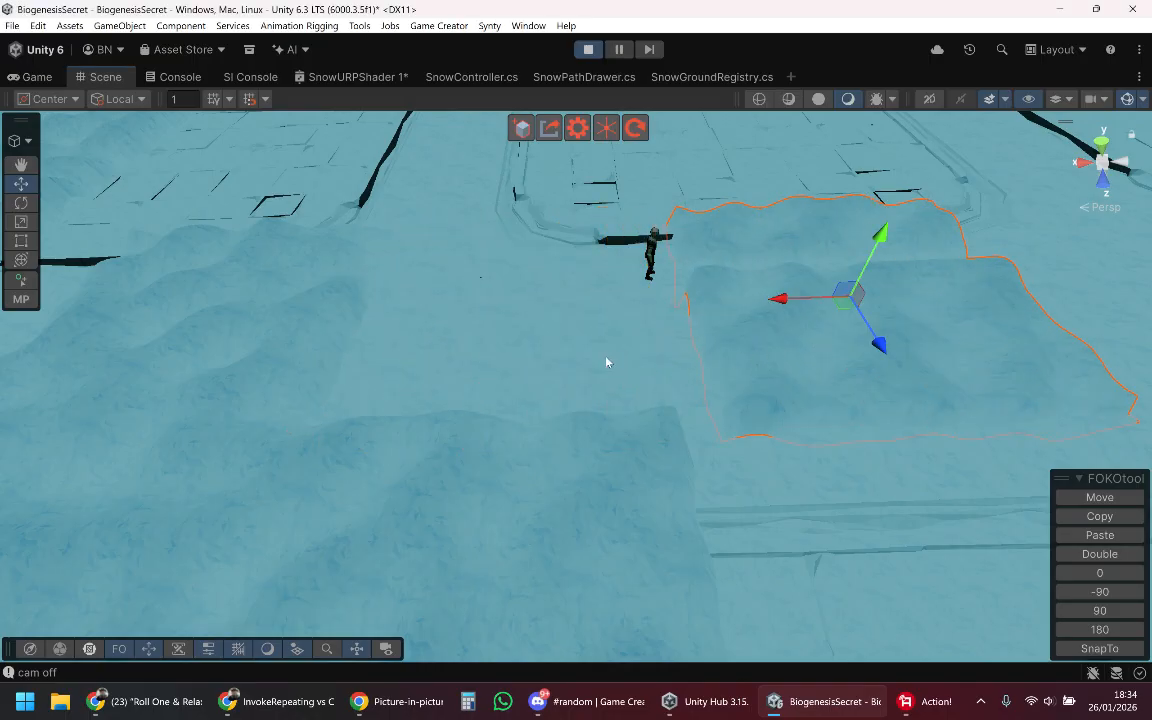
Step: Return to the Game view and run the character over the relocated snow patch to test its deformation
{"action": "left_click", "coordinate": [35, 77]}
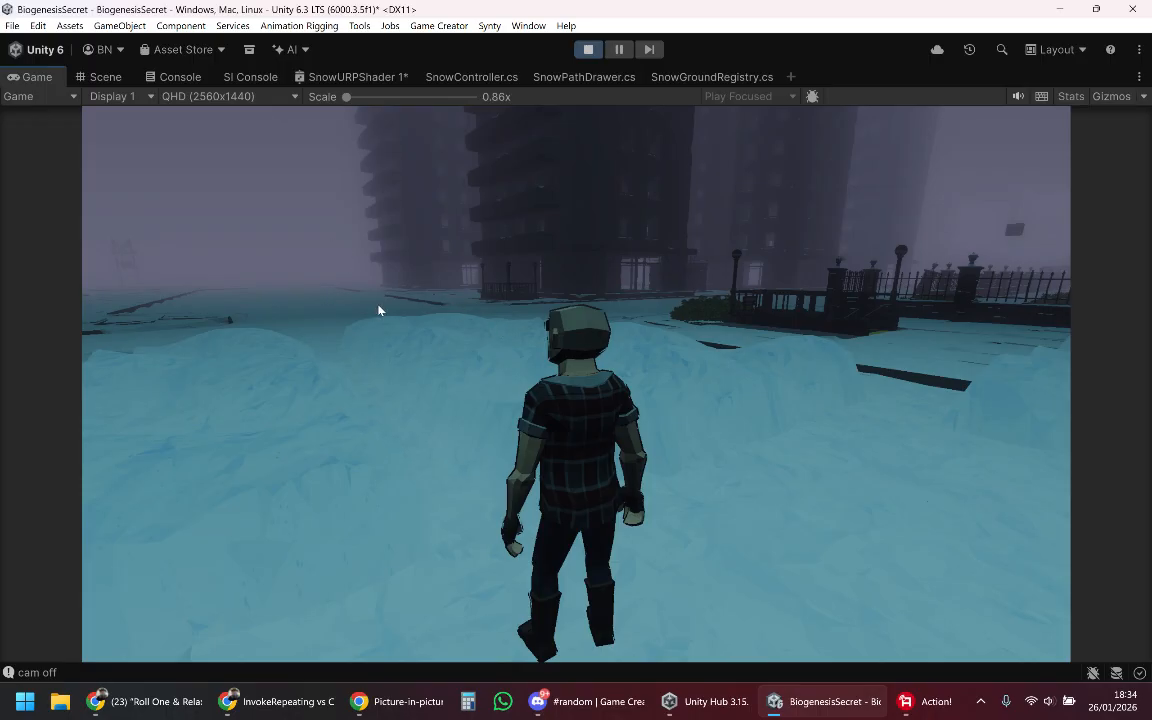
{"action": "key", "text": "w"}
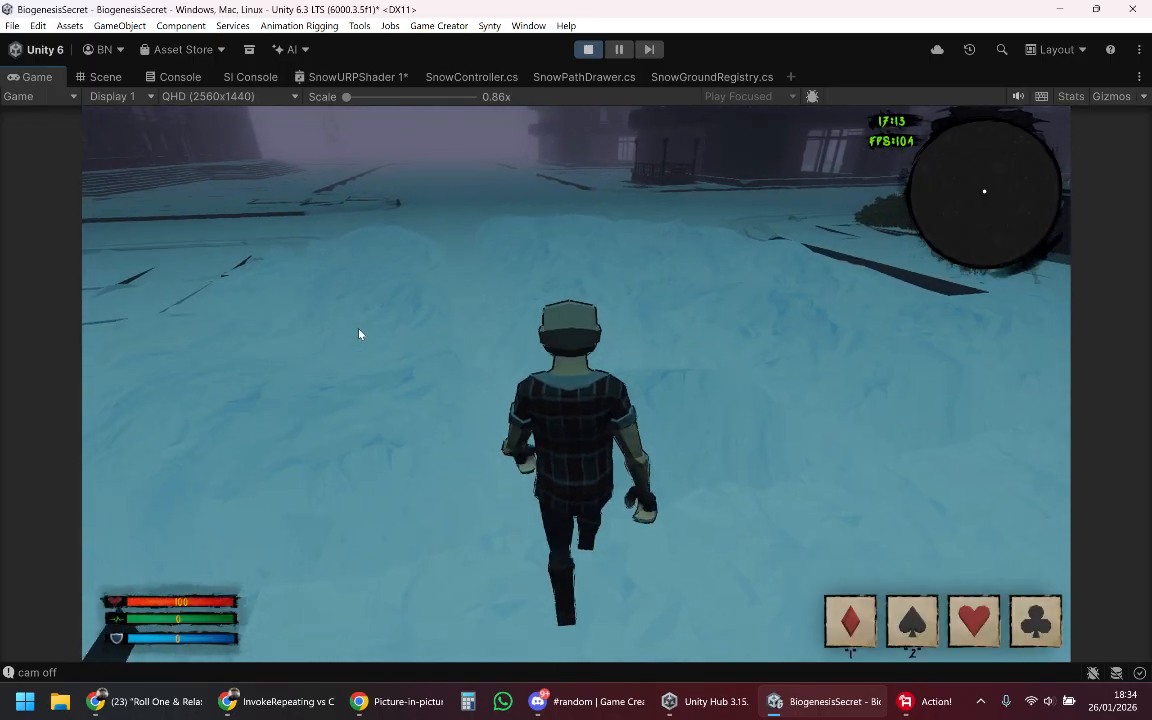
{"action": "key", "text": "d"}
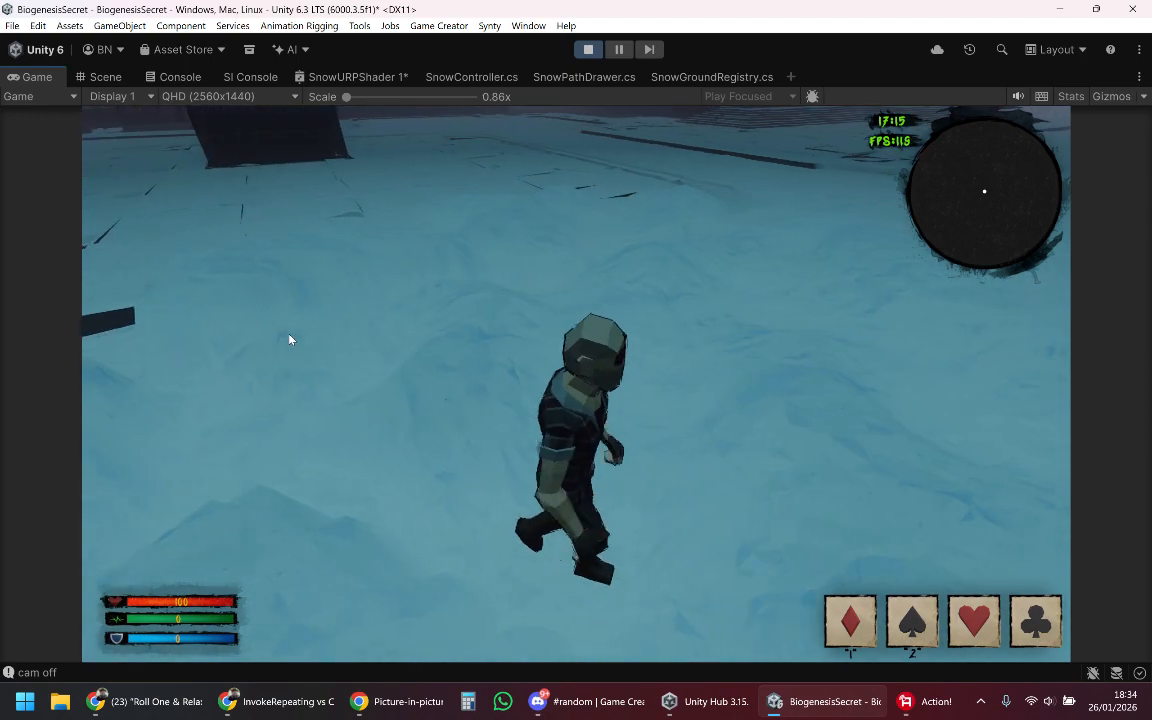
{"action": "key", "text": "s"}
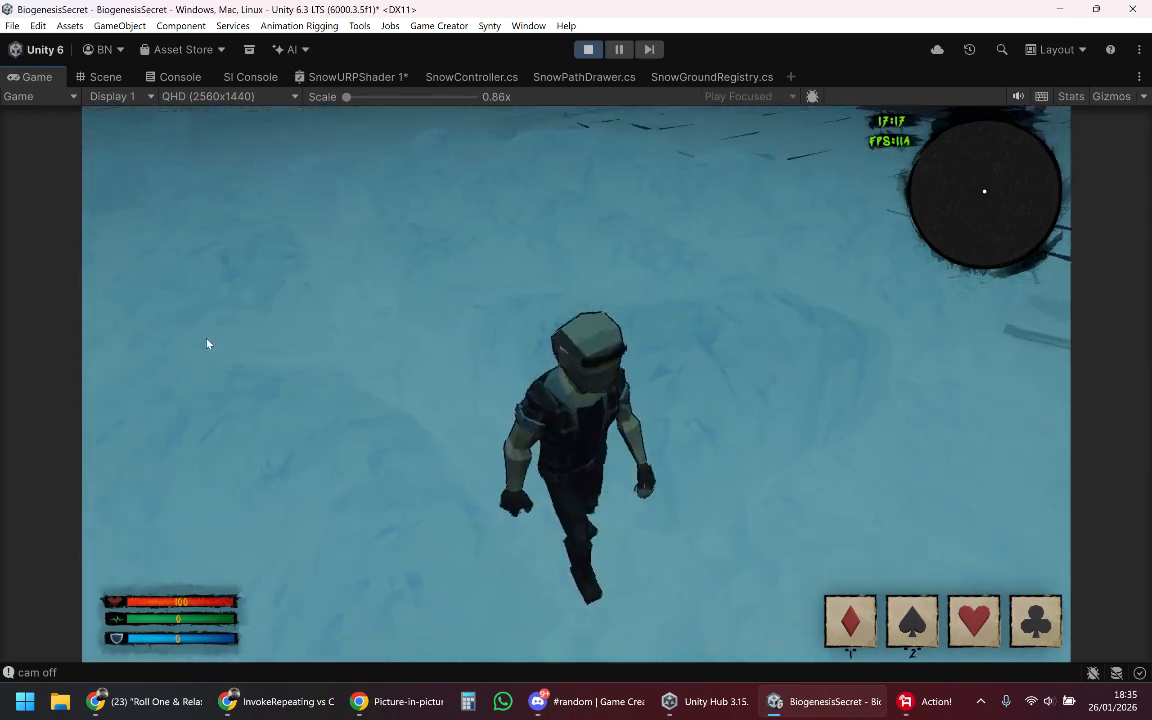
{"action": "key", "text": "a"}
{"action": "key", "text": "w"}
{"action": "key", "text": "d"}
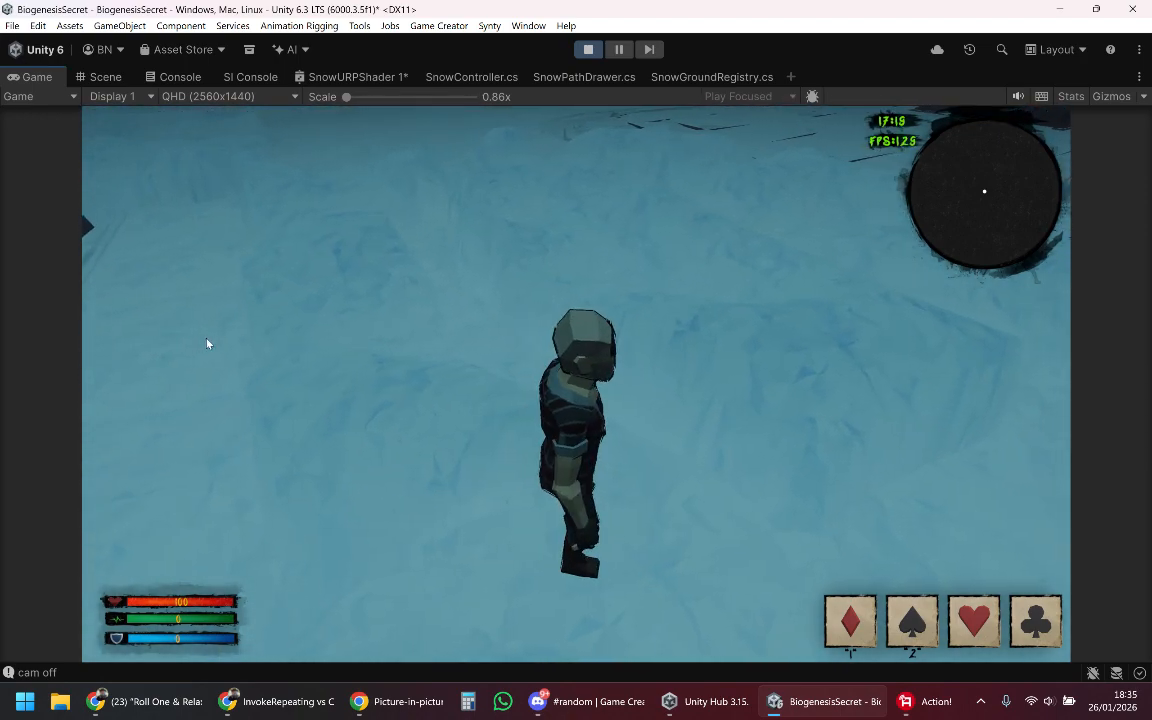
{"action": "key", "text": "w"}
{"action": "key", "text": "d"}
{"action": "key", "text": "s"}
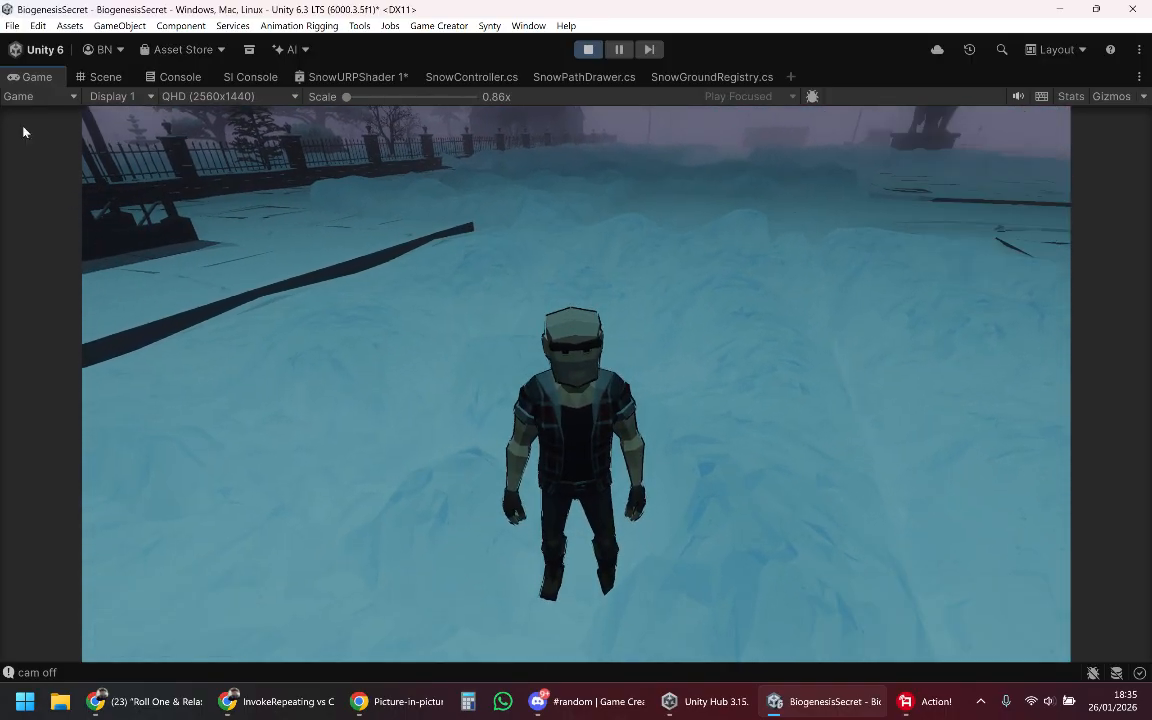
Step: Inspect the relocated snow patch's surface and edges from several angles in the Scene view
{"action": "left_click", "coordinate": [98, 78]}
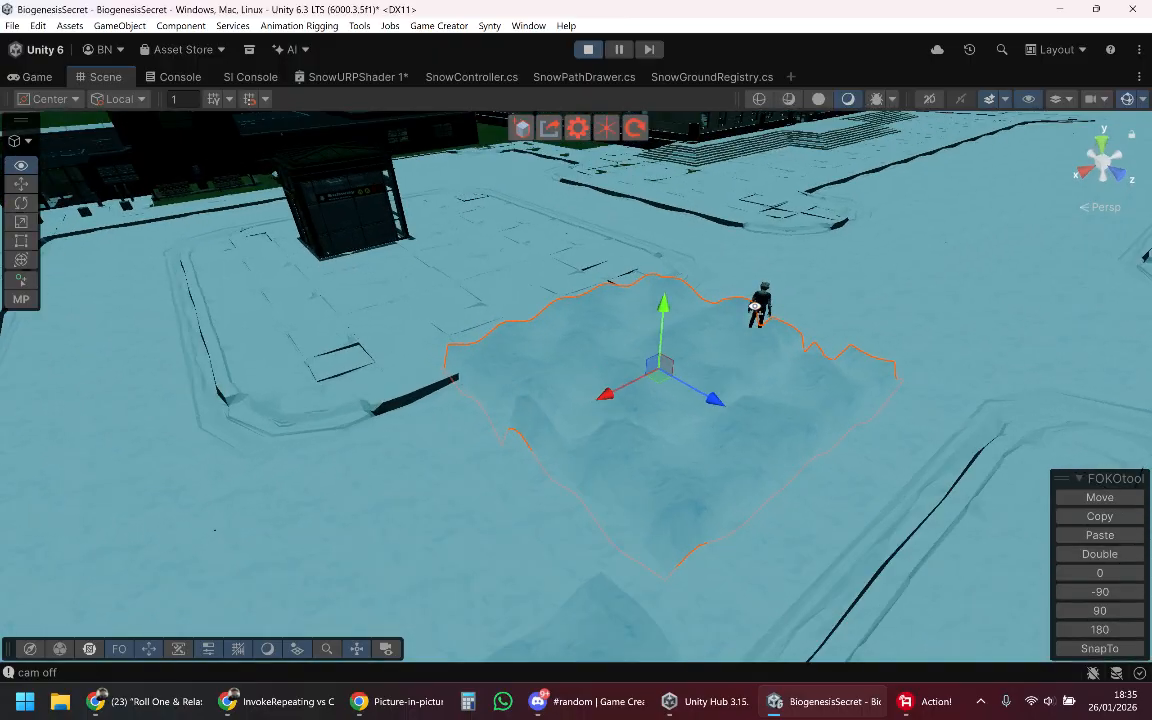
{"action": "left_click_drag", "start_coordinate": [762, 309], "coordinate": [780, 267], "text": "alt"}
{"action": "key", "text": "w"}
{"action": "right_click_drag", "start_coordinate": [779, 266], "coordinate": [775, 270]}
{"action": "left_click_drag", "start_coordinate": [741, 293], "coordinate": [430, 406]}
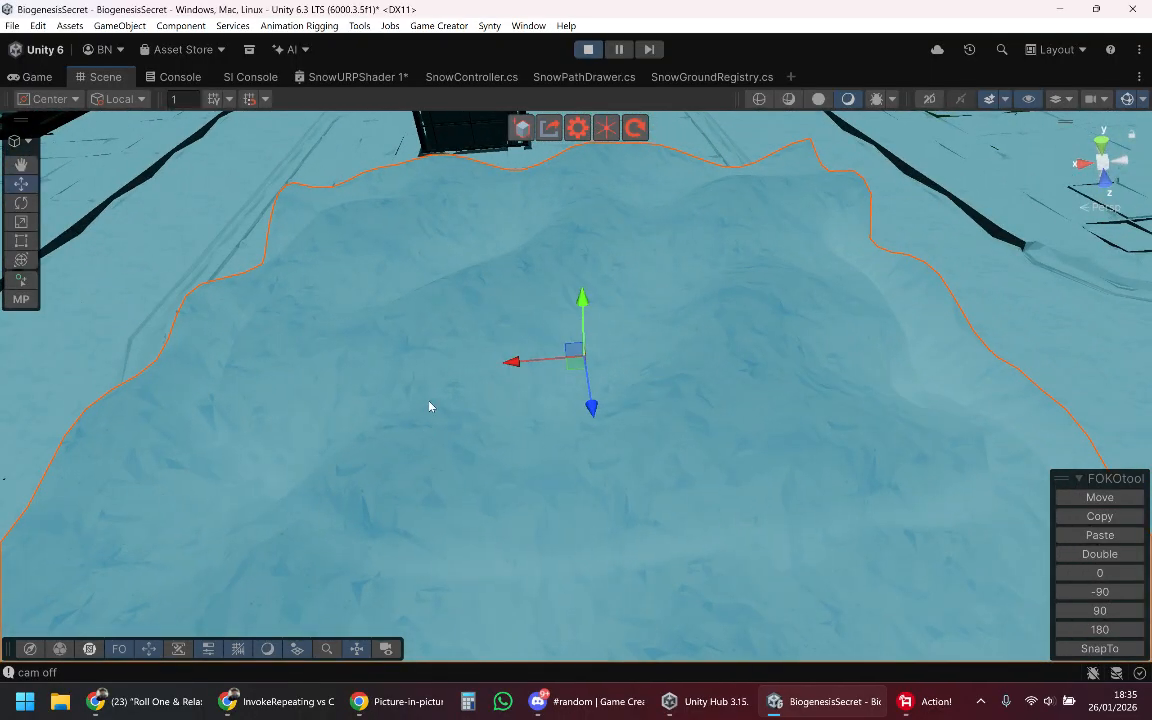
{"action": "left_click_drag", "start_coordinate": [507, 368], "coordinate": [618, 404]}
{"action": "left_click_drag", "start_coordinate": [598, 416], "coordinate": [860, 380], "text": "alt"}
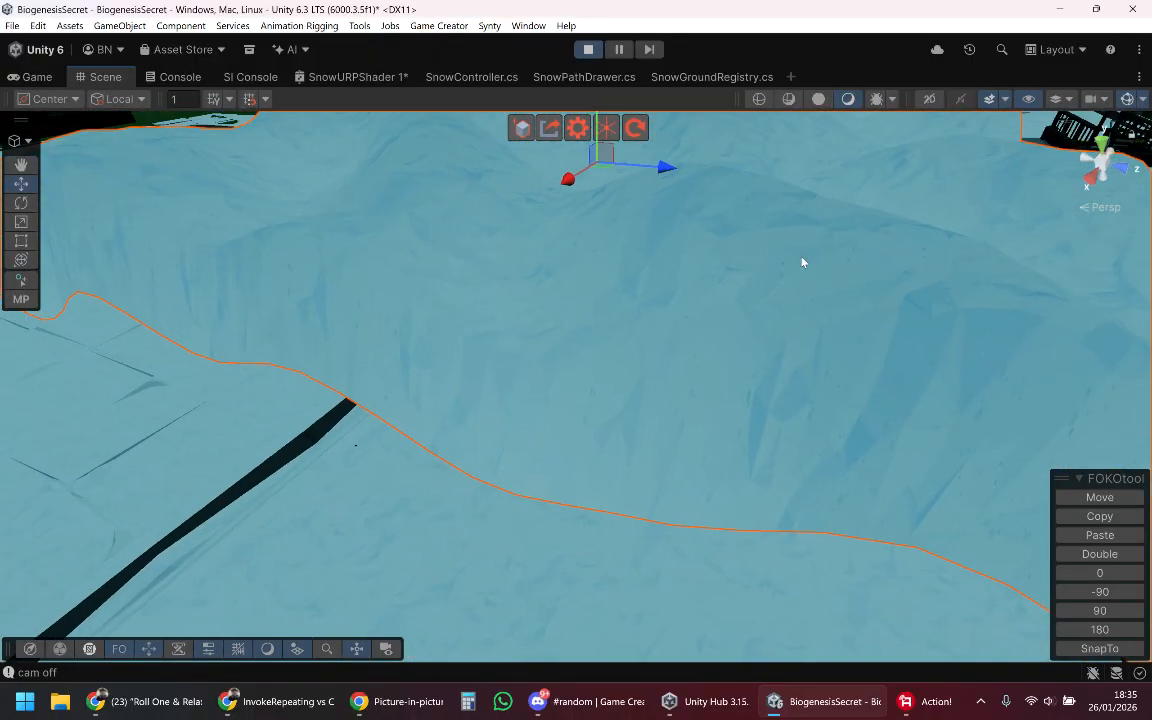
{"action": "key", "text": "w"}
{"action": "right_click_drag", "start_coordinate": [535, 325], "coordinate": [466, 319]}
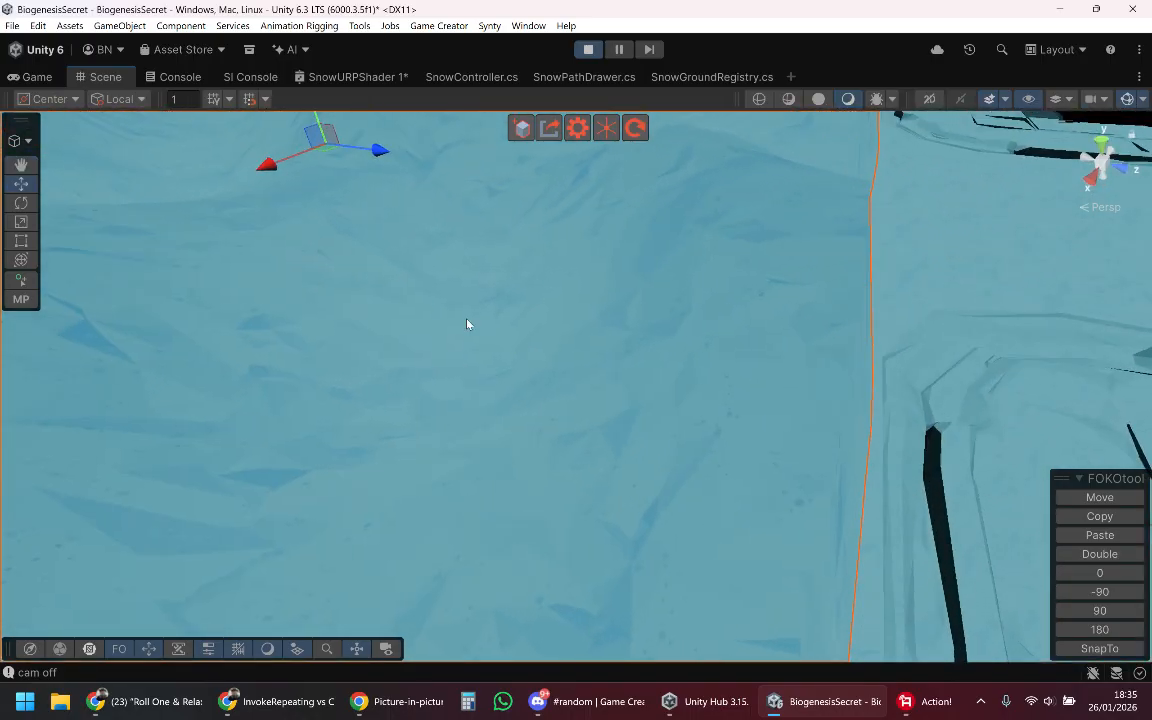
{"action": "key", "text": "f"}
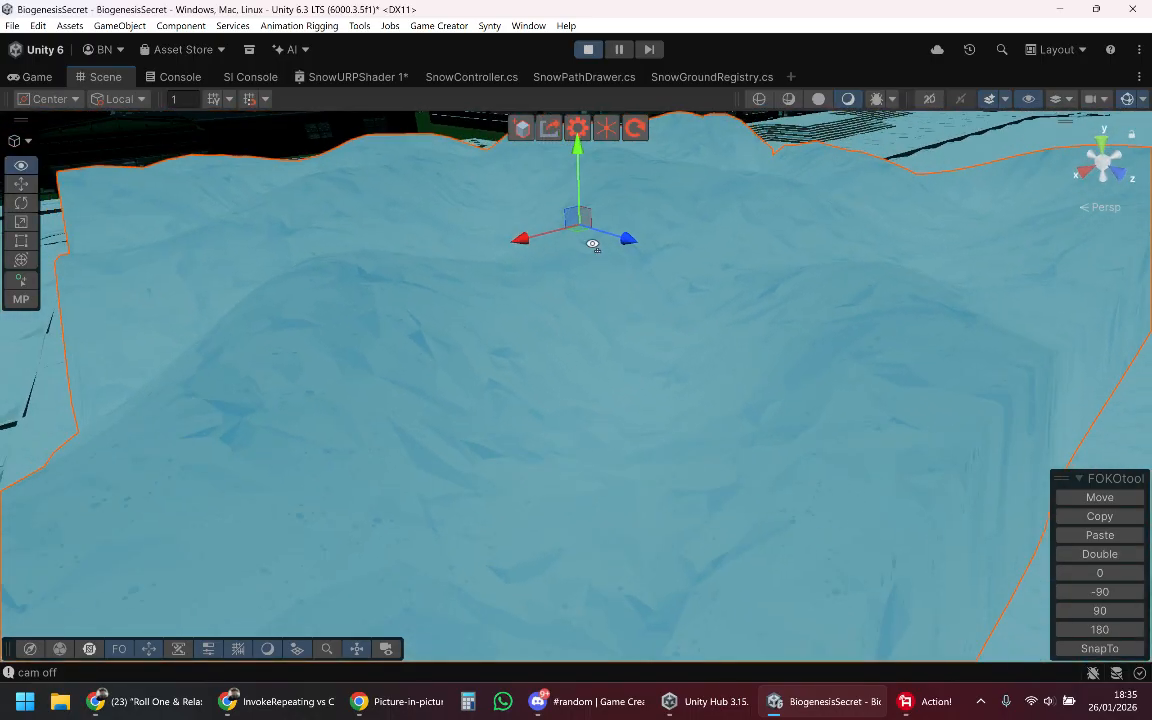
Step: Adjust the selected snow patch's height along its vertical axis beside the character
{"action": "left_click_drag", "start_coordinate": [588, 207], "coordinate": [621, 391]}
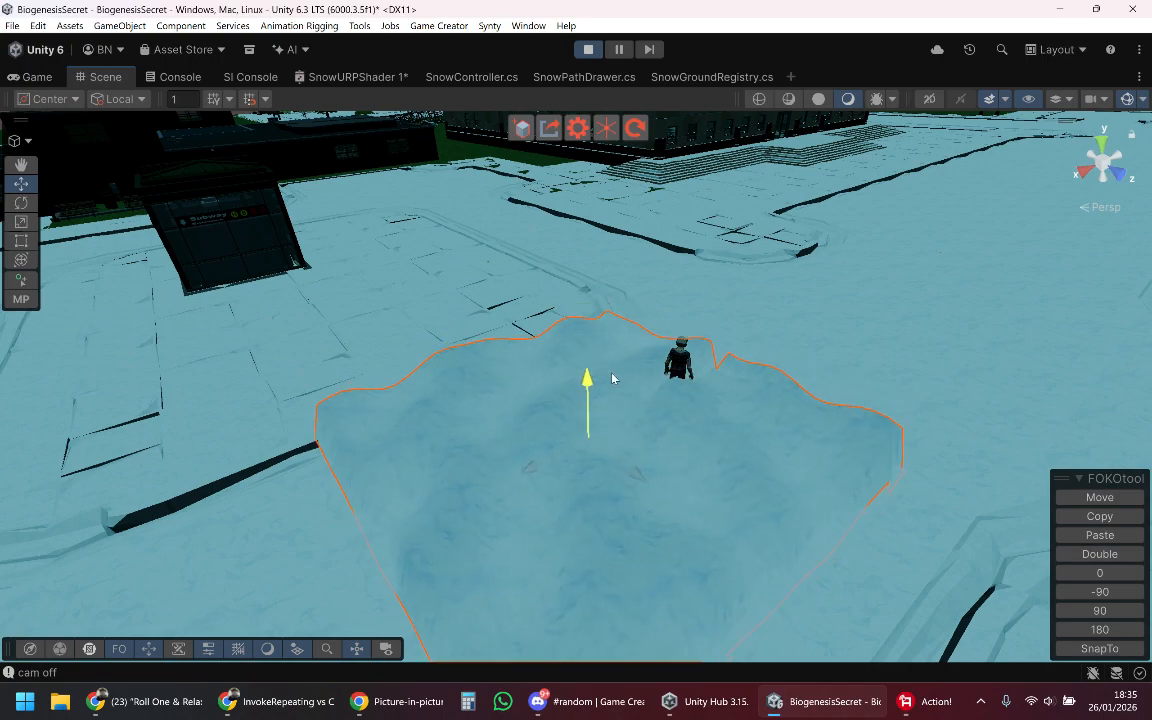
{"action": "right_click_drag", "start_coordinate": [655, 405], "coordinate": [731, 362]}
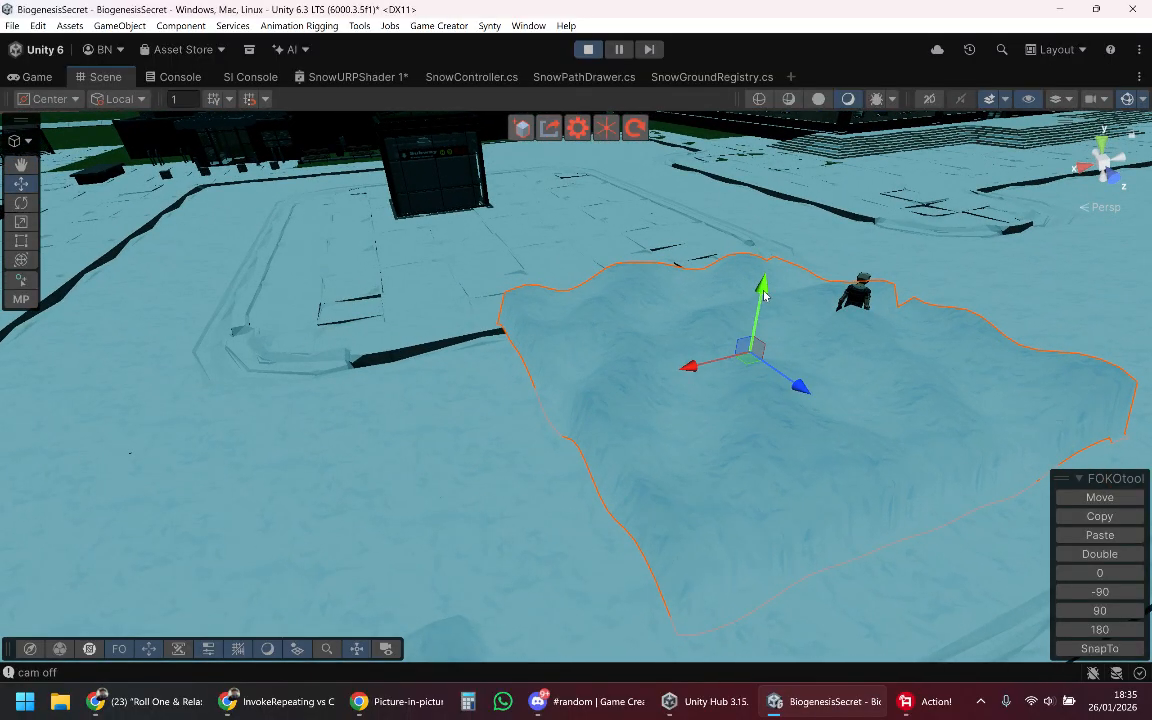
{"action": "left_click_drag", "start_coordinate": [764, 294], "coordinate": [767, 313]}
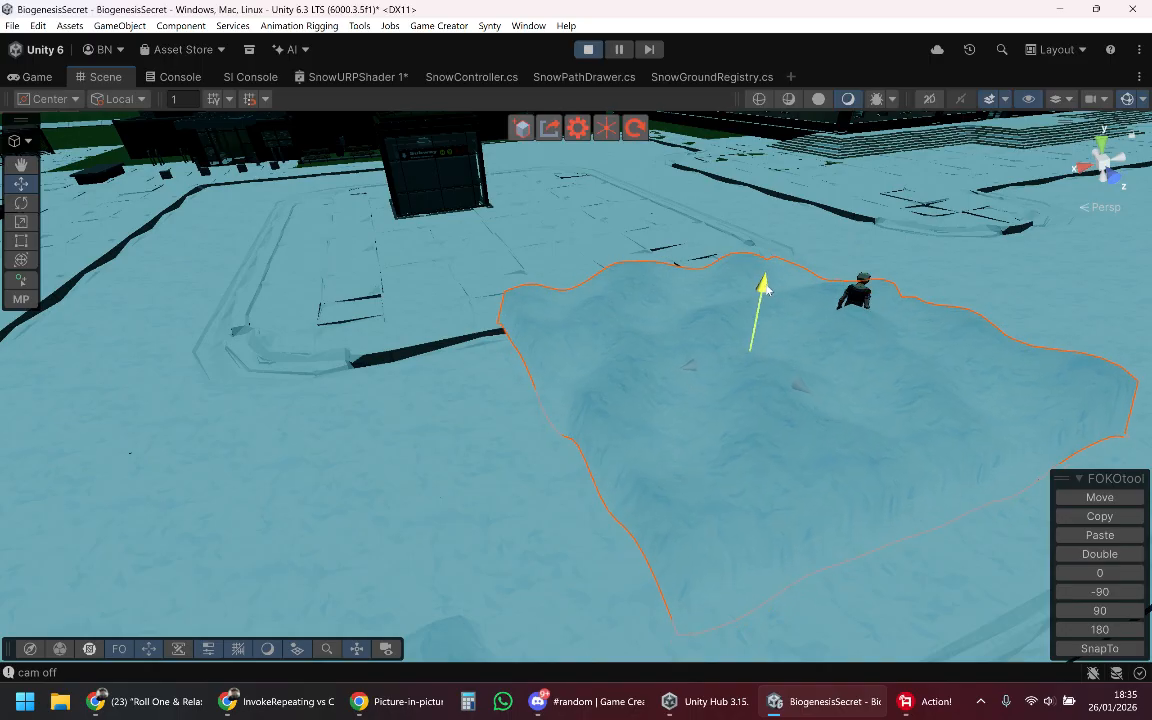
{"action": "left_click_drag", "start_coordinate": [764, 288], "coordinate": [776, 205]}
Step: Move the snow patch across the street to the front of the dark building beside the railed entrance
{"action": "right_click_drag", "start_coordinate": [665, 436], "coordinate": [617, 479]}
{"action": "left_click_drag", "start_coordinate": [571, 487], "coordinate": [752, 505]}
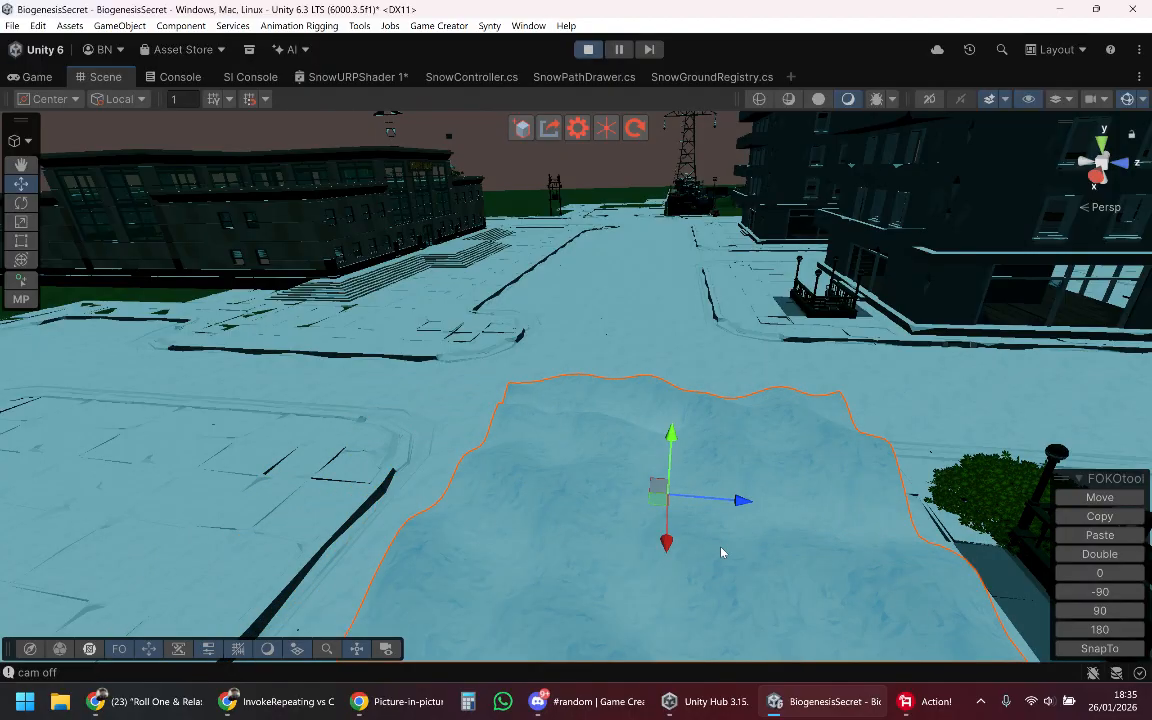
{"action": "left_click_drag", "start_coordinate": [670, 544], "coordinate": [1022, 325]}
{"action": "key", "text": "w"}
{"action": "right_click_drag", "start_coordinate": [885, 328], "coordinate": [725, 440]}
{"action": "left_click_drag", "start_coordinate": [589, 438], "coordinate": [712, 476]}
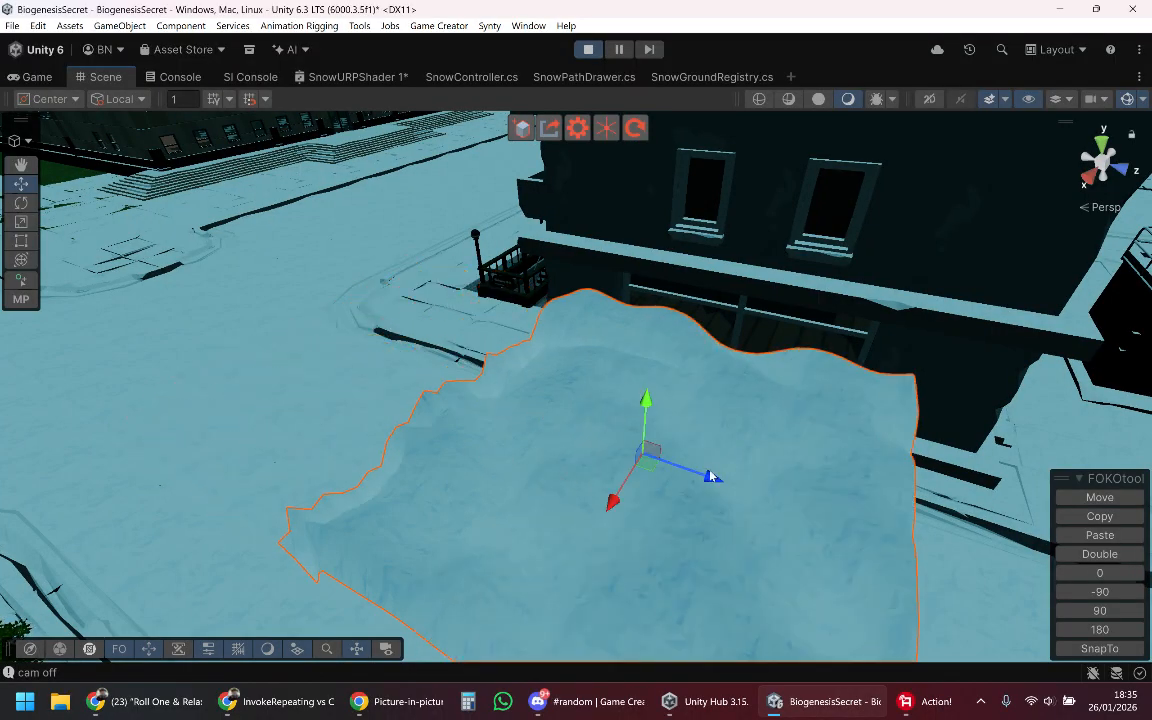
Step: Shift the snow patch sideways along its X axis to fit it against the walkway edge of the dark building
{"action": "key", "text": "d"}
{"action": "right_click_drag", "start_coordinate": [797, 453], "coordinate": [545, 406]}
{"action": "left_click_drag", "start_coordinate": [516, 389], "coordinate": [538, 460]}
{"action": "key", "text": "w"}
{"action": "right_click_drag", "start_coordinate": [612, 463], "coordinate": [493, 404]}
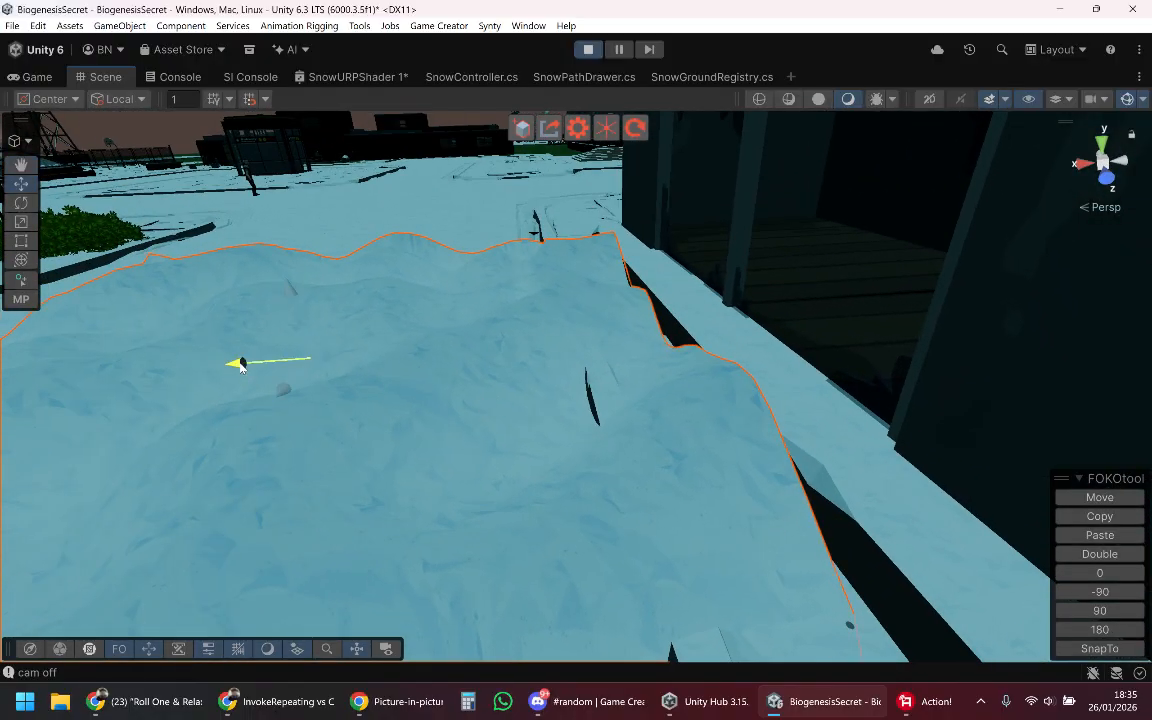
{"action": "right_click_drag", "start_coordinate": [750, 356], "coordinate": [765, 420]}
{"action": "left_click_drag", "start_coordinate": [213, 318], "coordinate": [226, 323]}
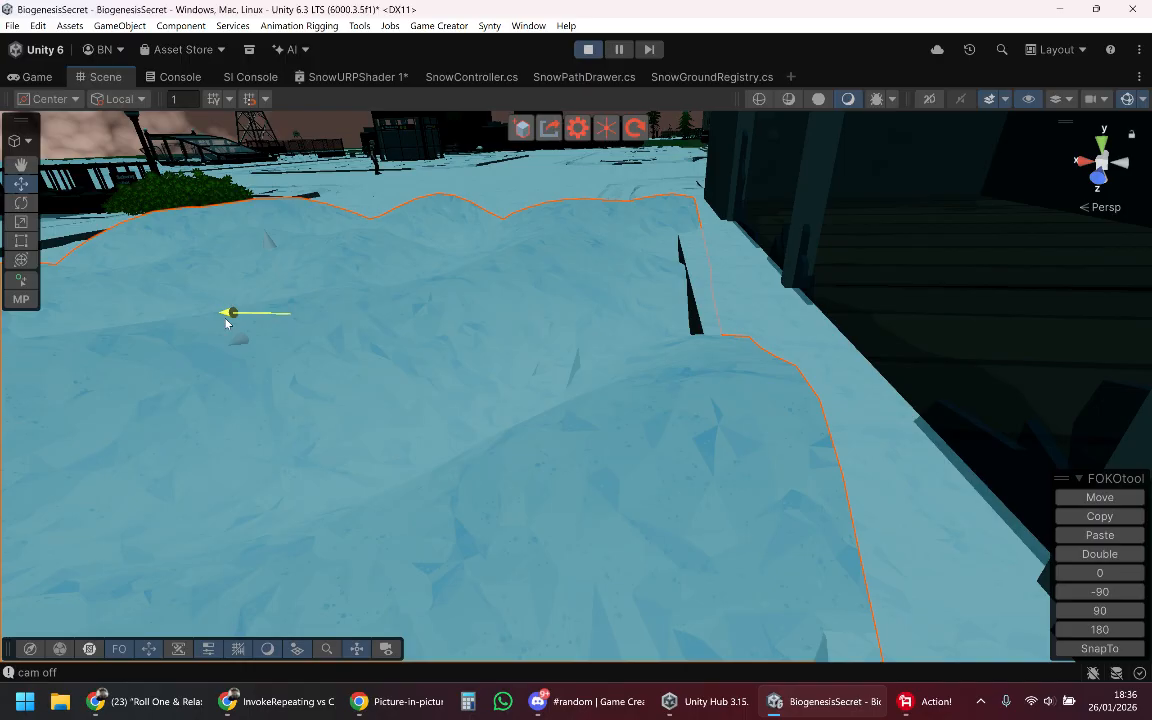
{"action": "right_click_drag", "start_coordinate": [708, 313], "coordinate": [378, 388]}
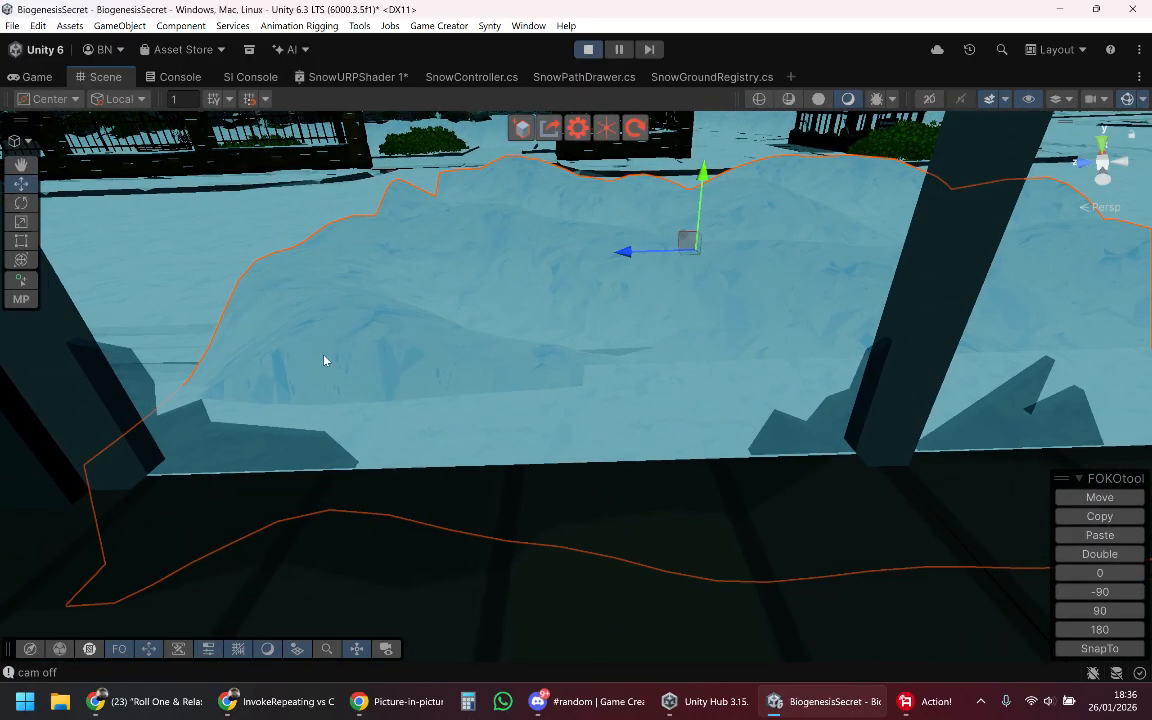
{"action": "right_click_drag", "start_coordinate": [403, 424], "coordinate": [676, 401]}
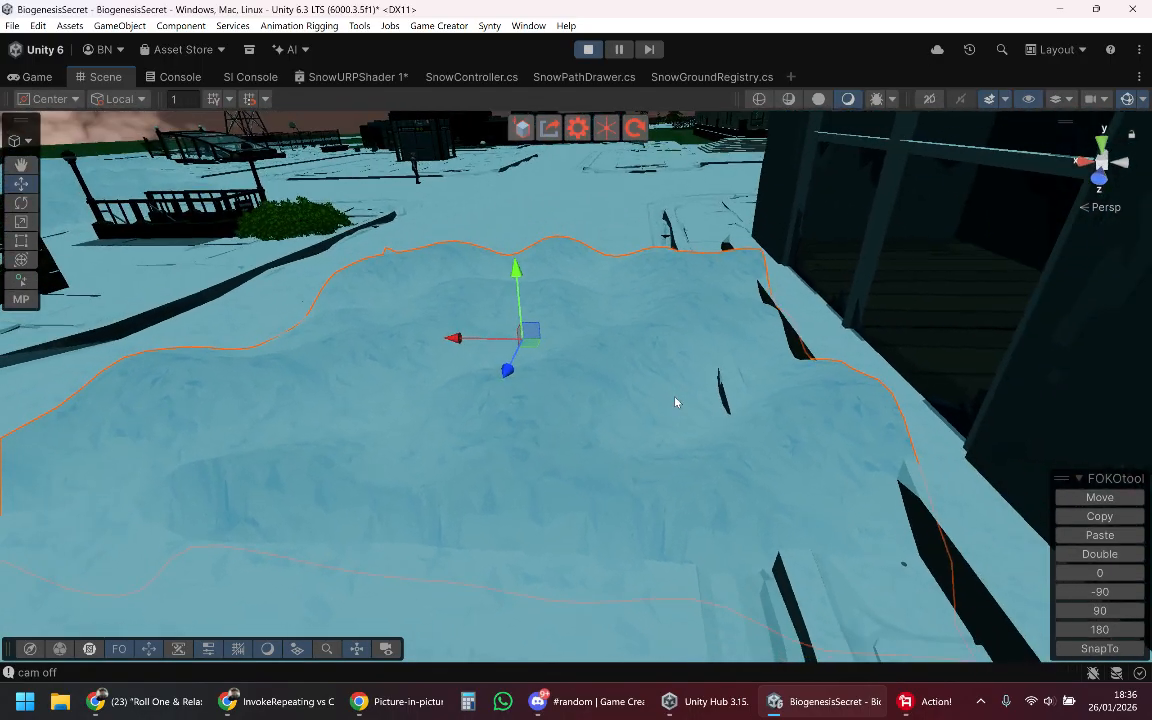
Step: Raise the snow patch well above the street, and lower it again to sink its base into the ground
{"action": "left_click_drag", "start_coordinate": [516, 263], "coordinate": [534, 181]}
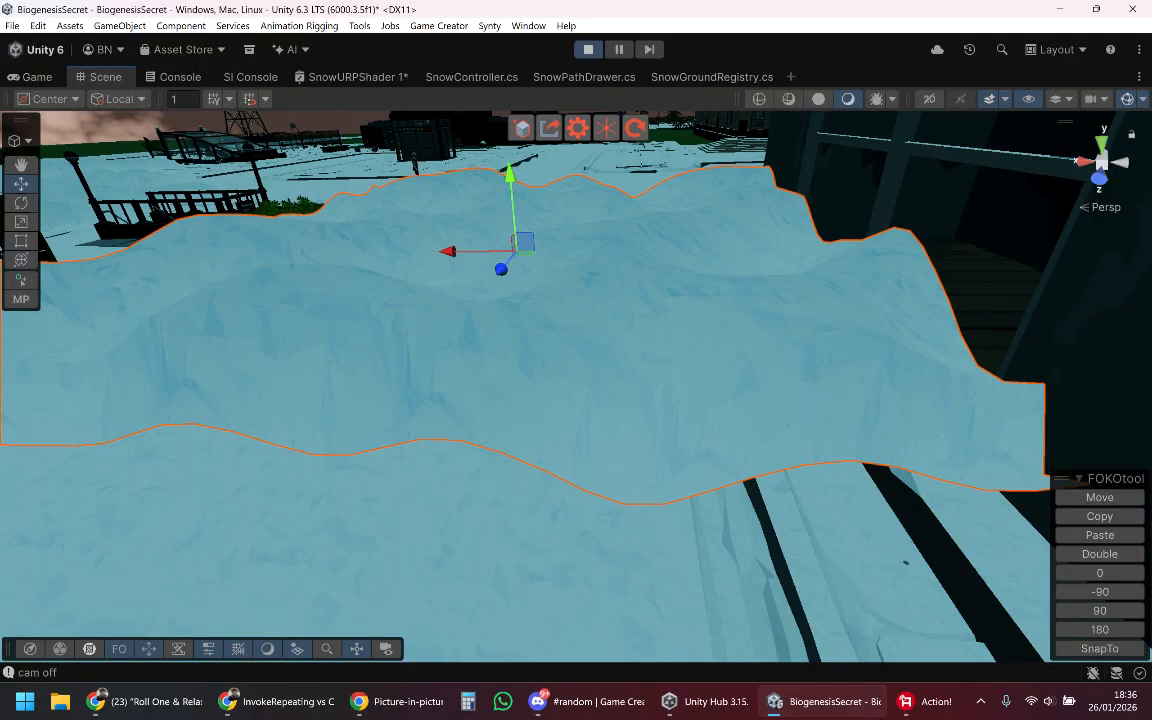
{"action": "right_click_drag", "start_coordinate": [517, 371], "coordinate": [668, 440]}
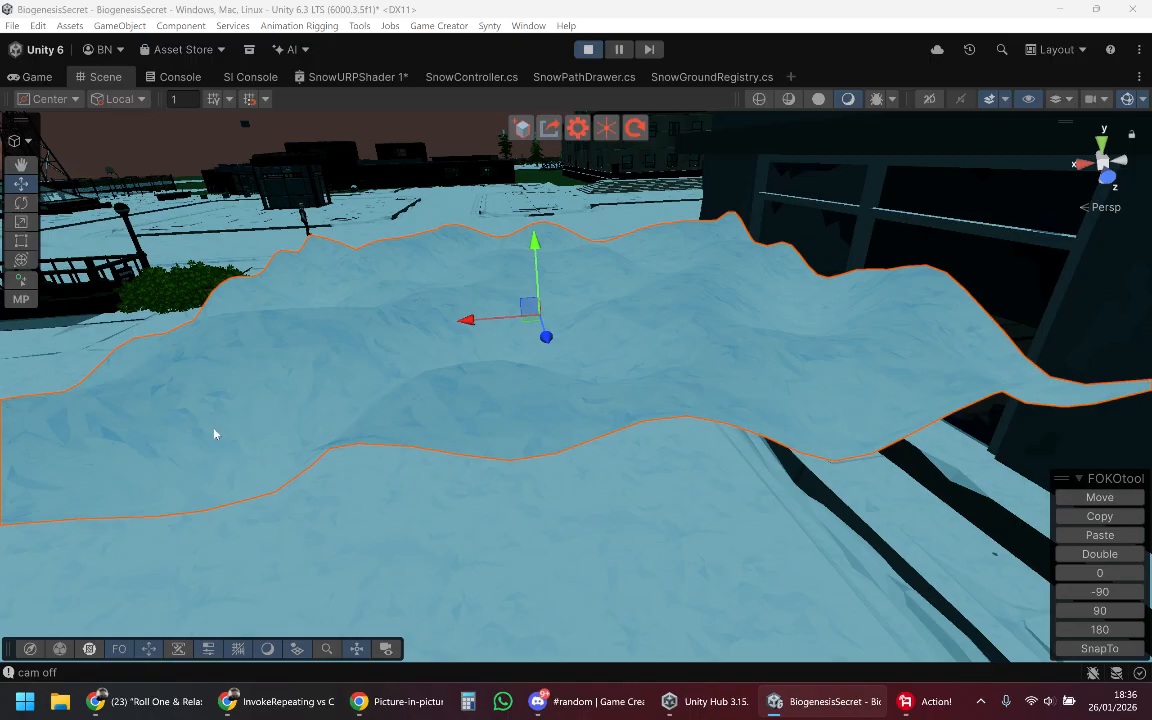
{"action": "right_click_drag", "start_coordinate": [533, 418], "coordinate": [111, 343]}
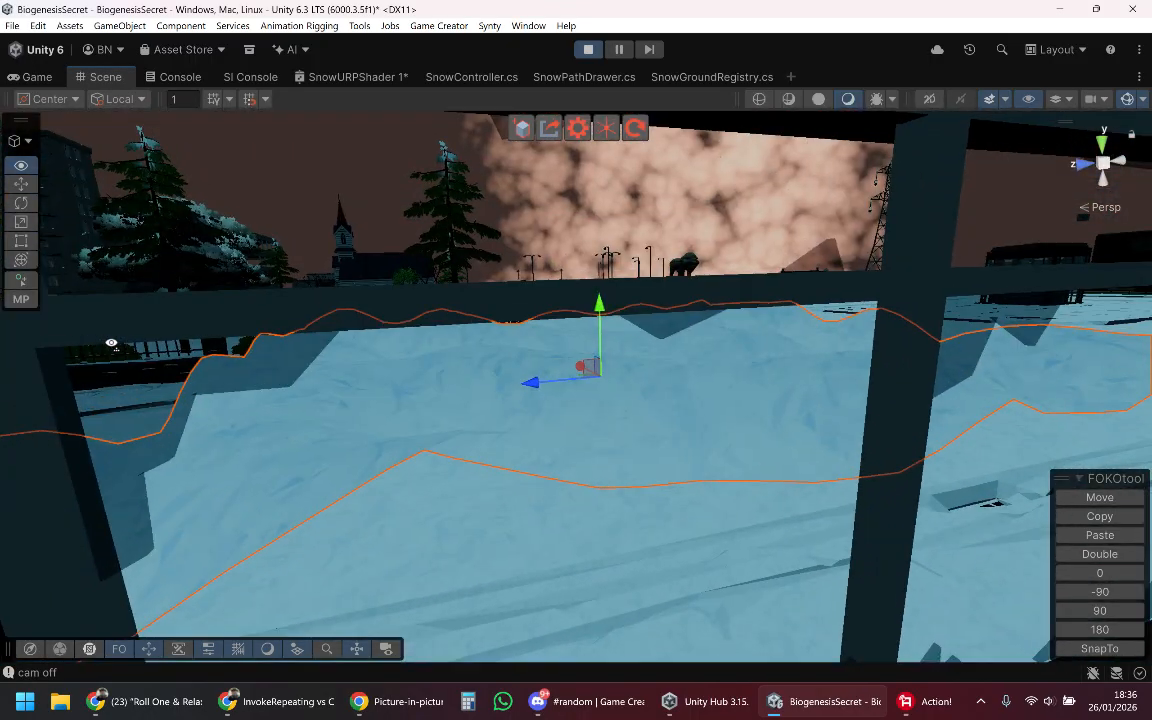
{"action": "left_click_drag", "start_coordinate": [599, 314], "coordinate": [601, 395]}
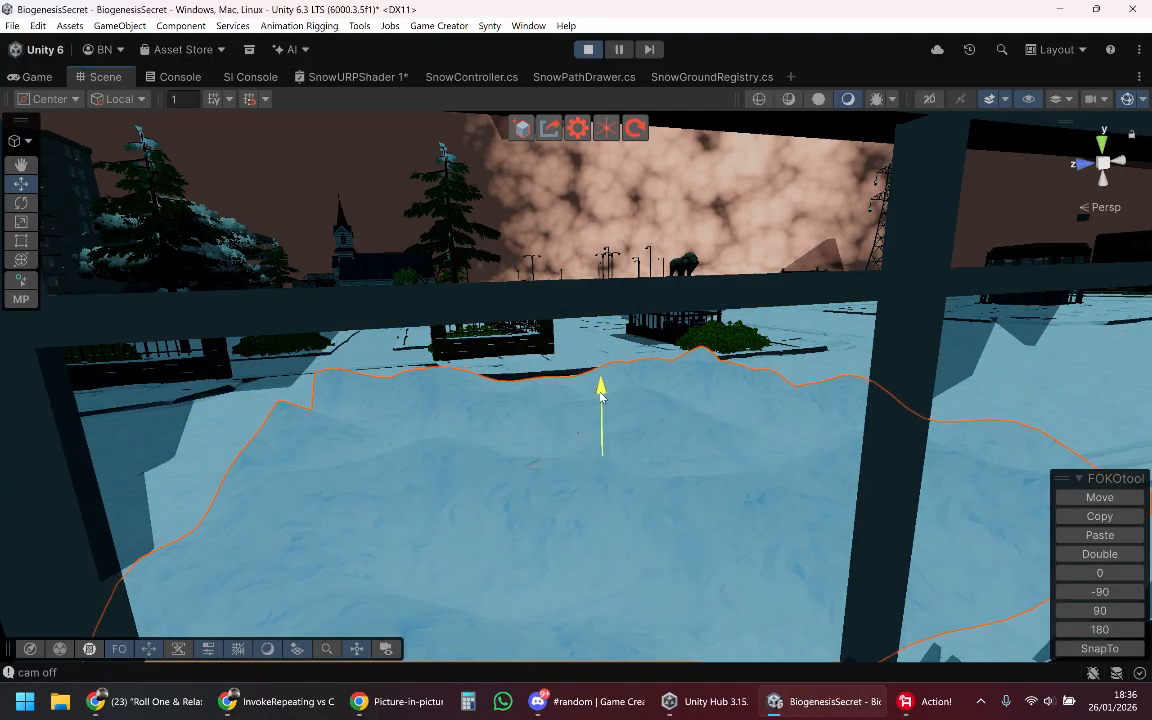
{"action": "right_click_drag", "start_coordinate": [620, 401], "coordinate": [525, 438]}
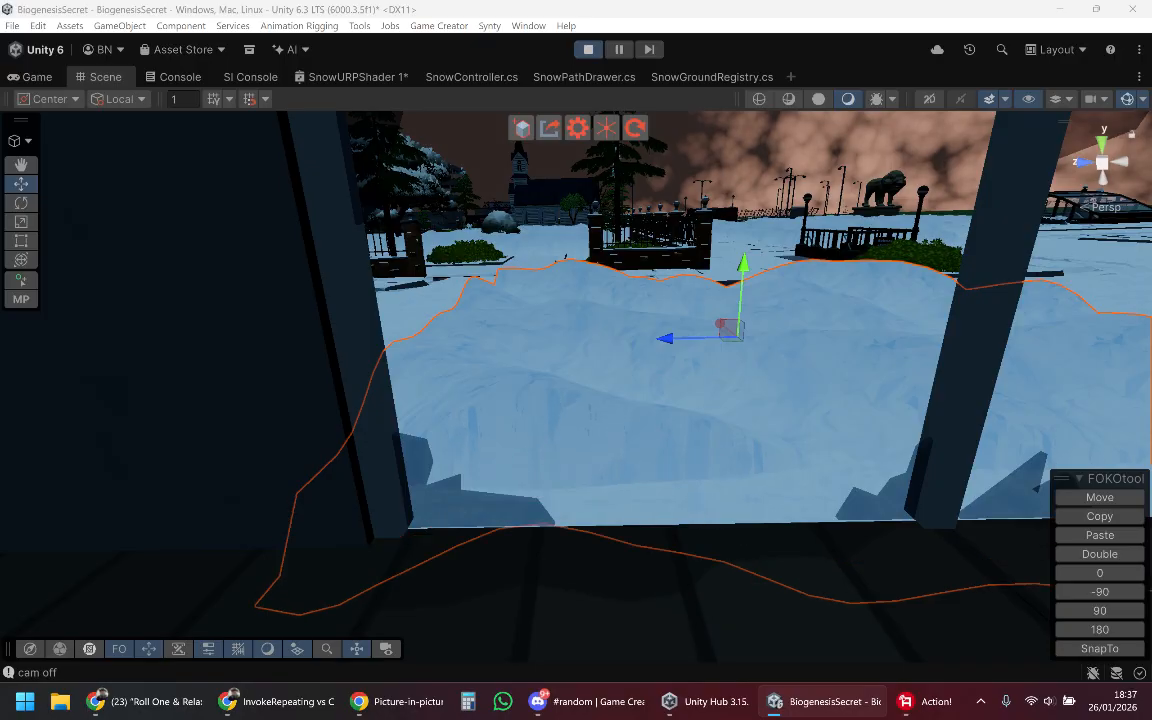
{"action": "right_click_drag", "start_coordinate": [674, 498], "coordinate": [0, 525]}
Step: Duplicate the snow patch in front of the building and slide the copy along the street beside the original
{"action": "left_click", "coordinate": [948, 395]}
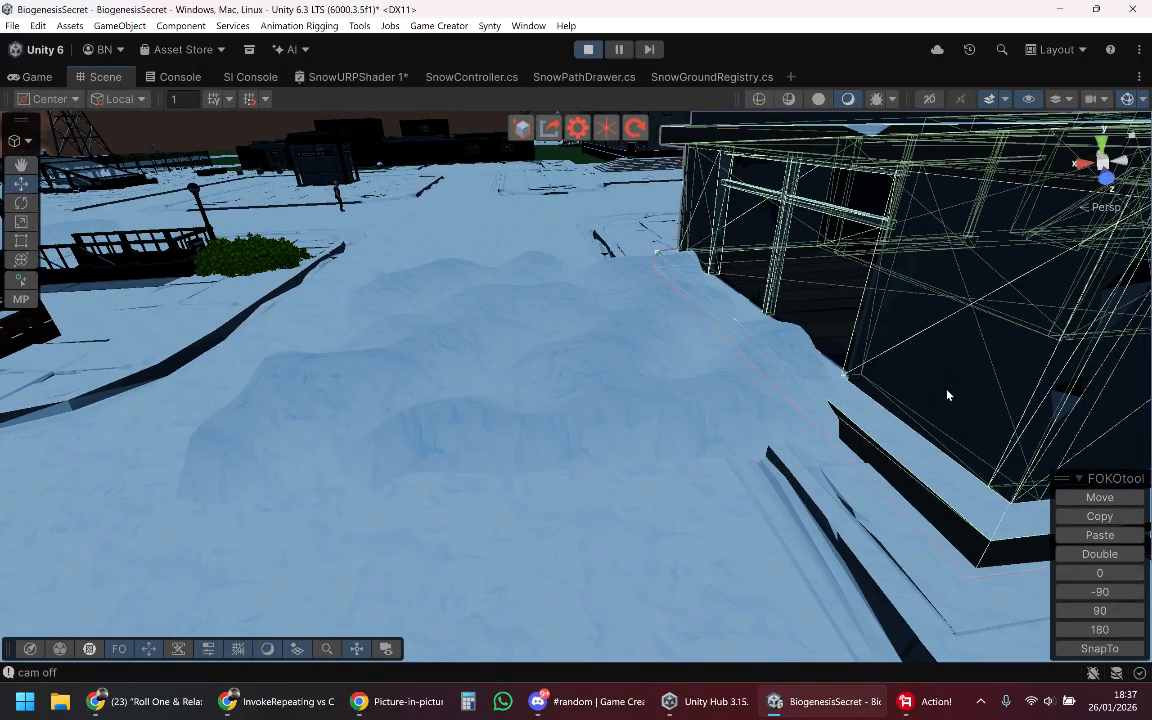
{"action": "right_click_drag", "start_coordinate": [740, 472], "coordinate": [635, 463]}
{"action": "left_click", "coordinate": [640, 468]}
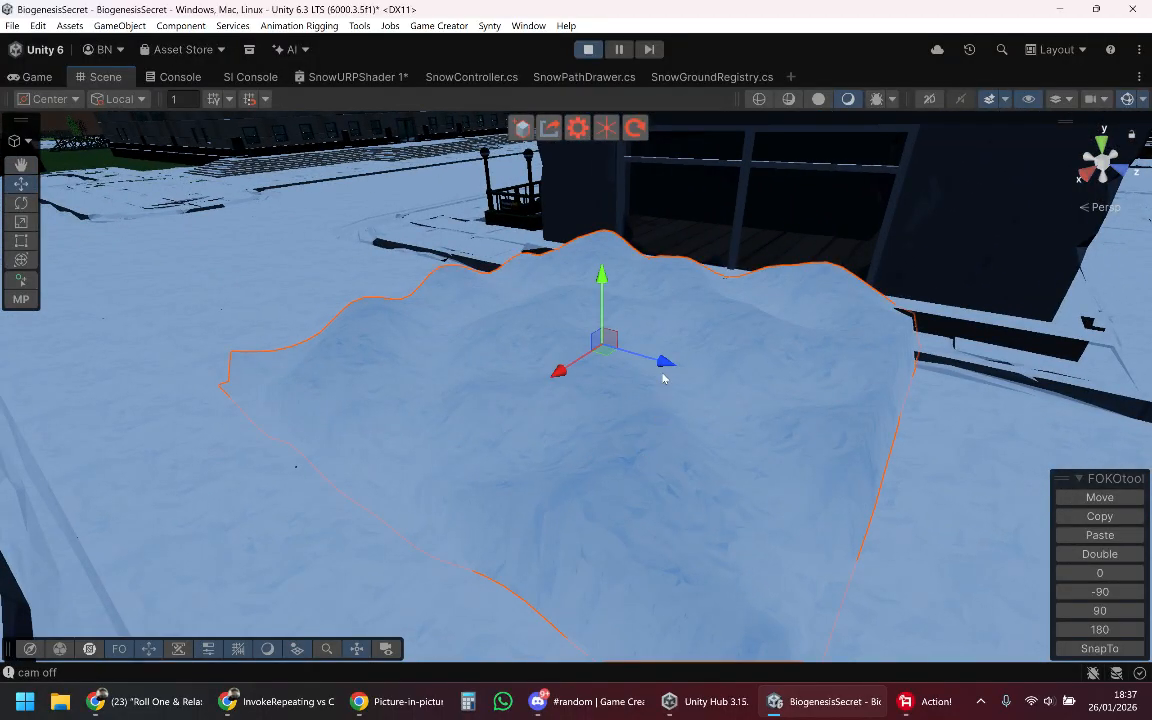
{"action": "left_click_drag", "start_coordinate": [674, 372], "coordinate": [866, 435]}
{"action": "right_click_drag", "start_coordinate": [866, 435], "coordinate": [884, 430]}
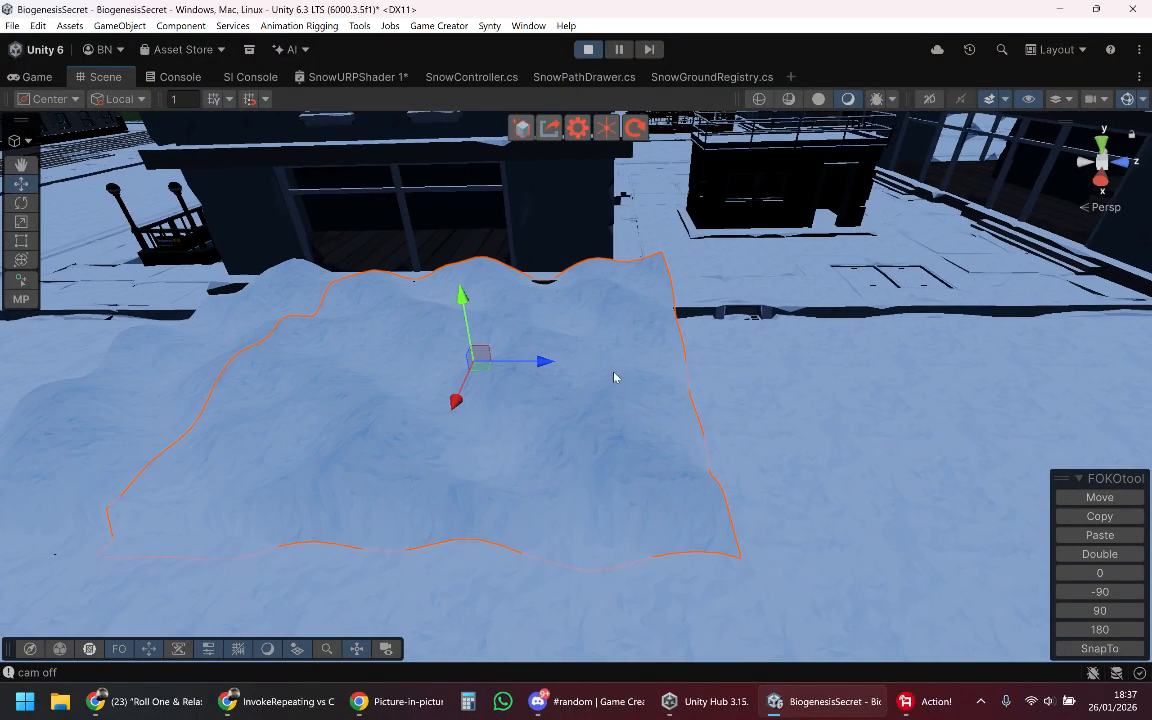
{"action": "left_click_drag", "start_coordinate": [549, 374], "coordinate": [766, 404]}
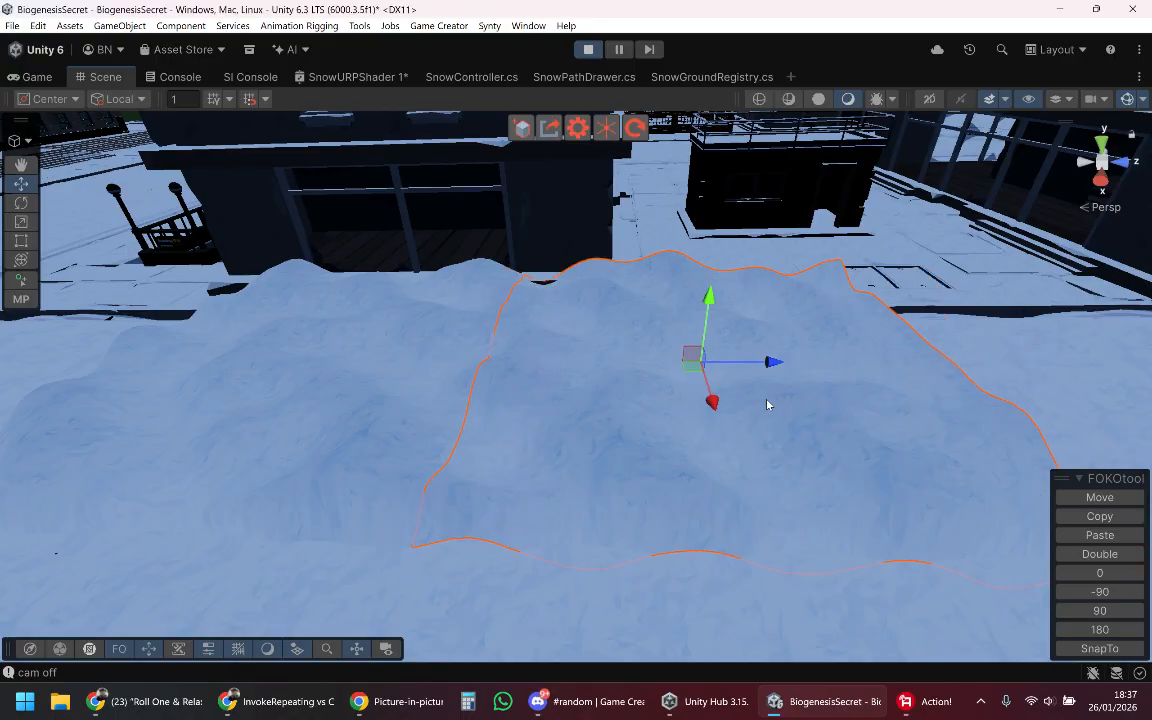
{"action": "right_click_drag", "start_coordinate": [630, 437], "coordinate": [700, 452]}
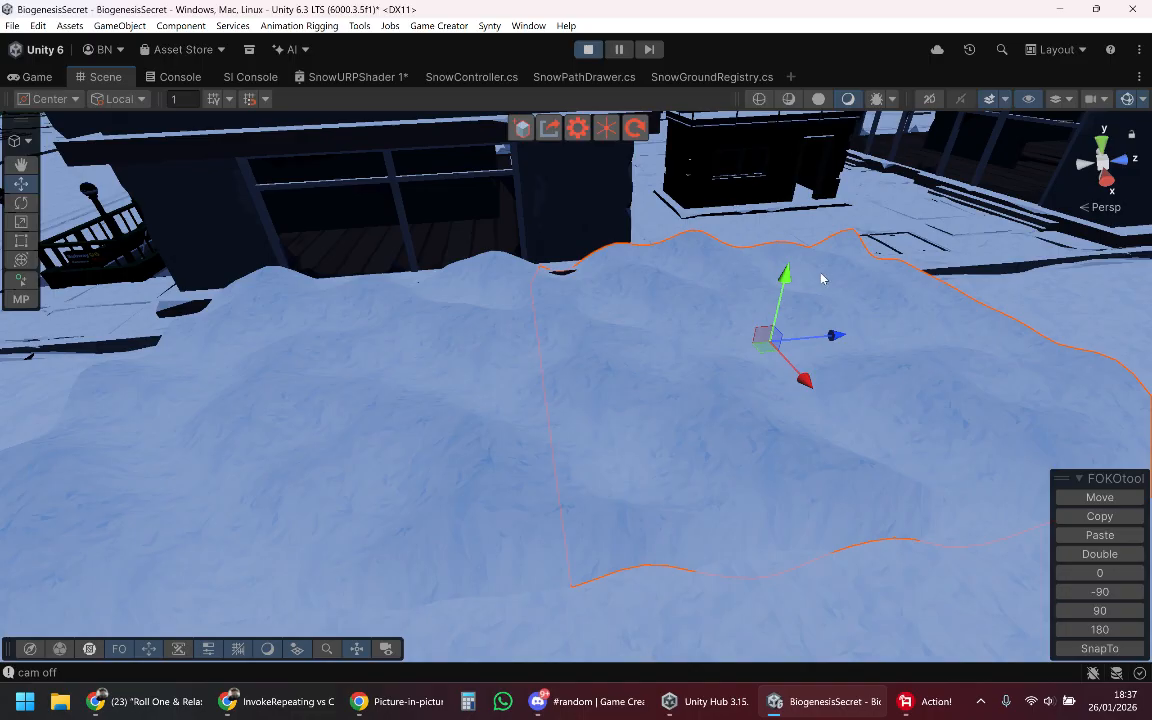
{"action": "left_click_drag", "start_coordinate": [818, 326], "coordinate": [855, 338]}
Step: Switch to the Game view and walk the character to the two snow patches to check them in play
{"action": "left_click", "coordinate": [32, 77]}
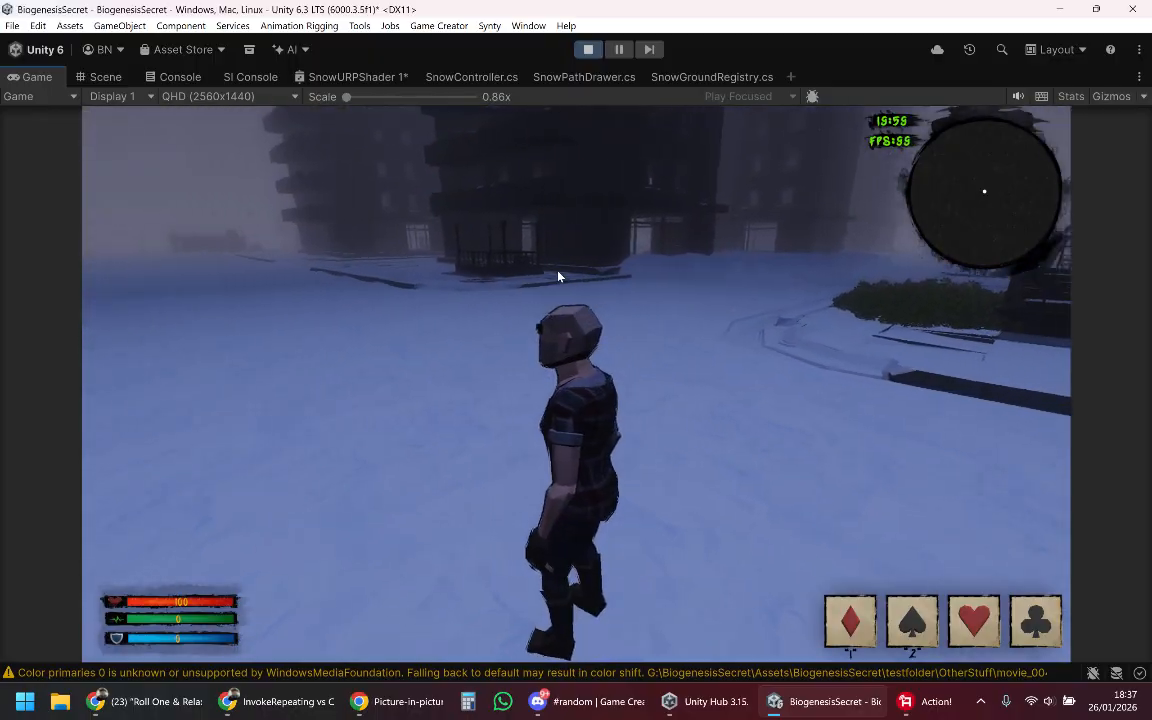
{"action": "key", "text": "w"}
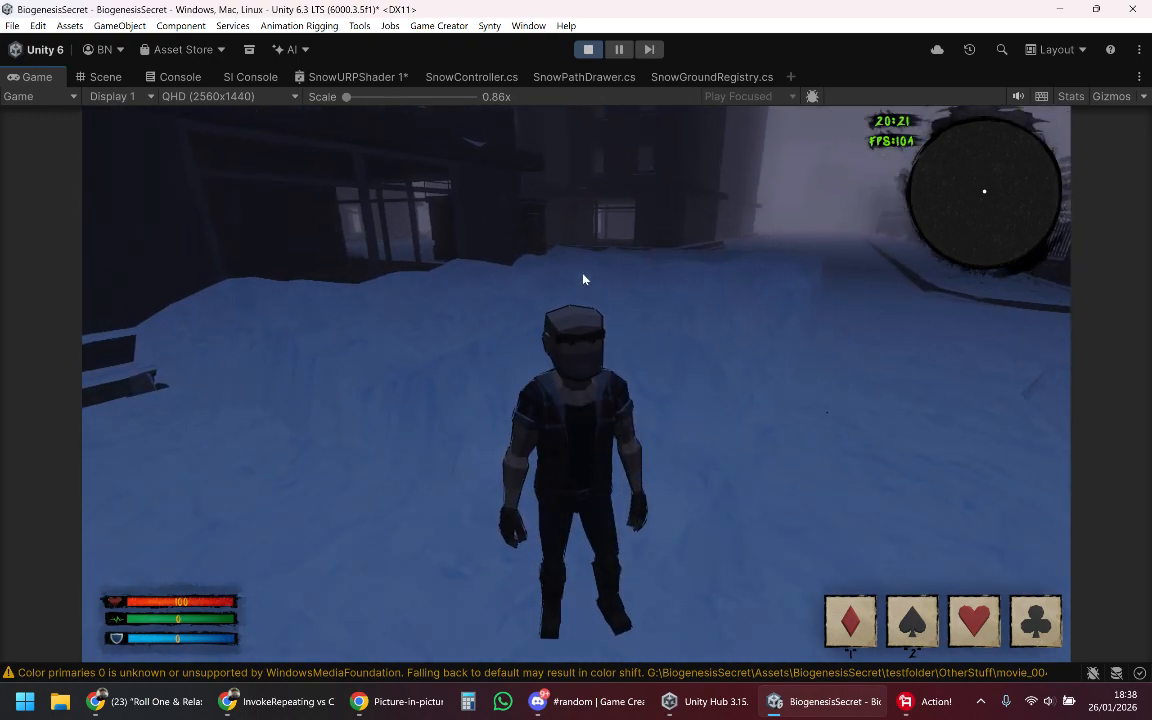
{"action": "left_click", "coordinate": [558, 280]}
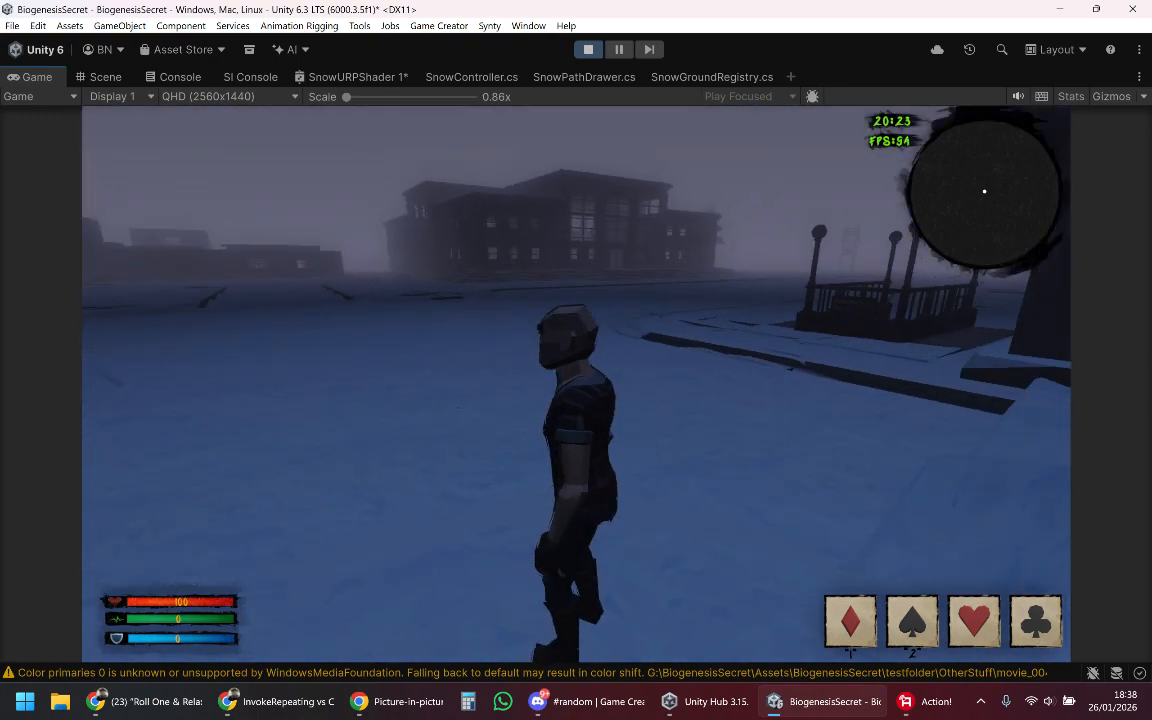
{"action": "key", "text": "Escape"}
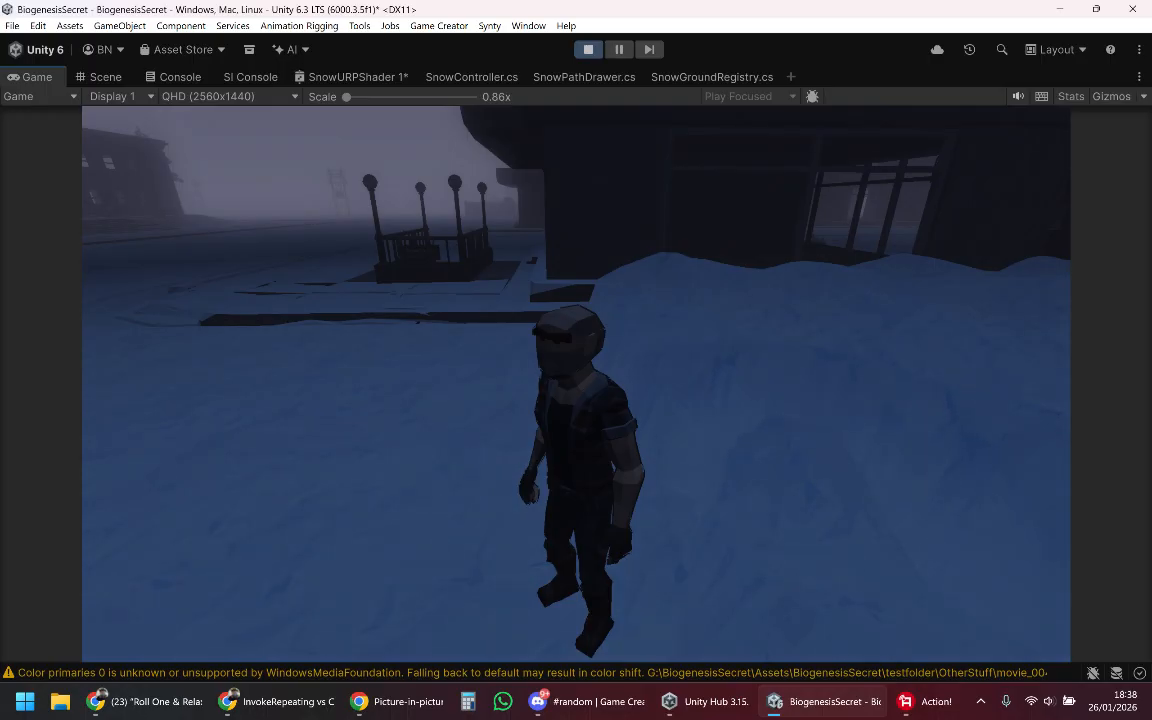
{"action": "key", "text": "super"}
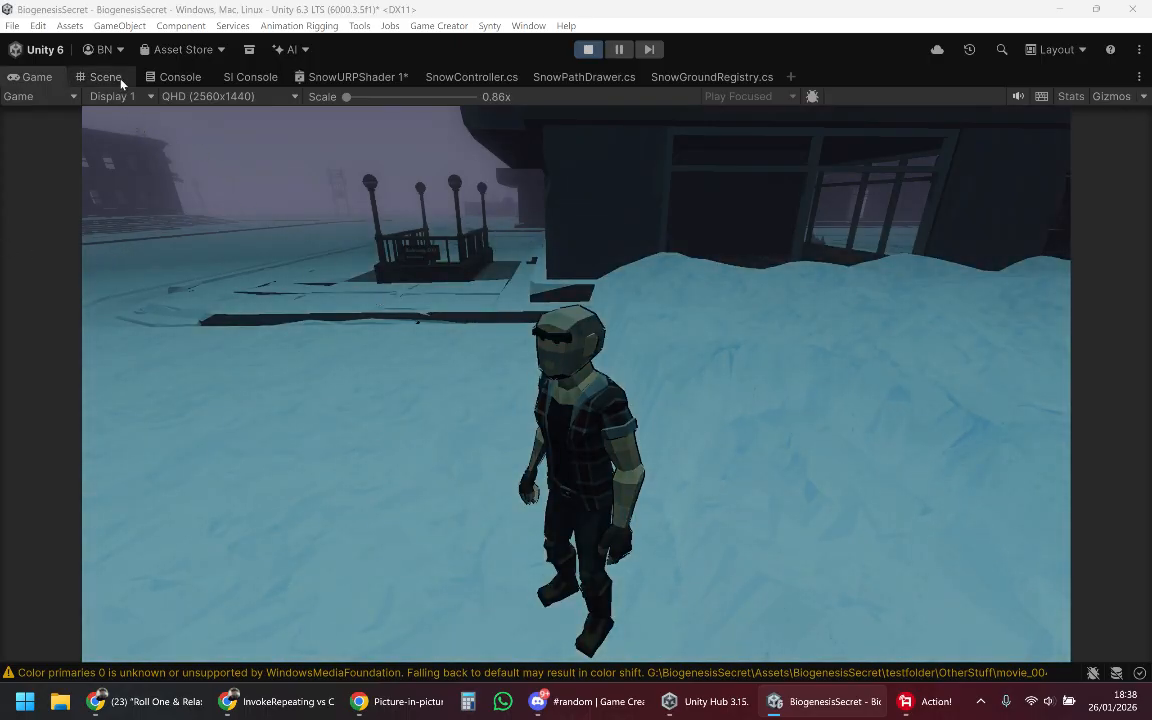
Step: Return to the Scene view and slightly lower the snow patch farther from the character
{"action": "left_click", "coordinate": [119, 80]}
{"action": "right_click_drag", "start_coordinate": [434, 309], "coordinate": [306, 353]}
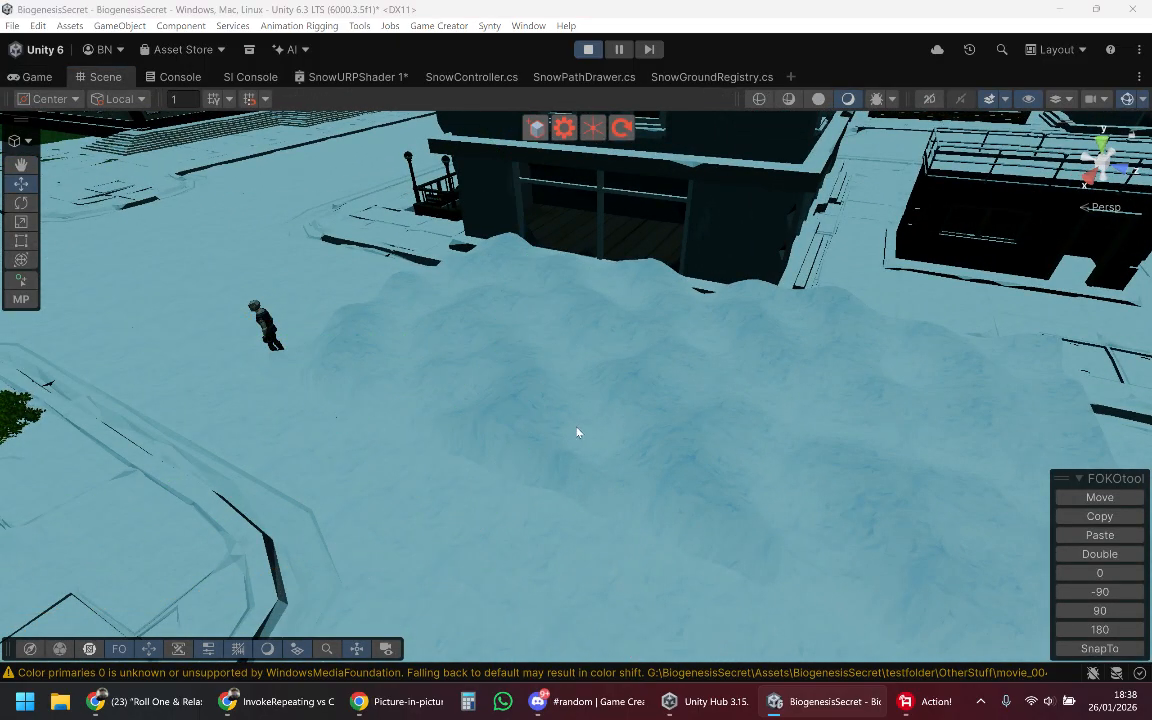
{"action": "right_click_drag", "start_coordinate": [576, 428], "coordinate": [411, 413]}
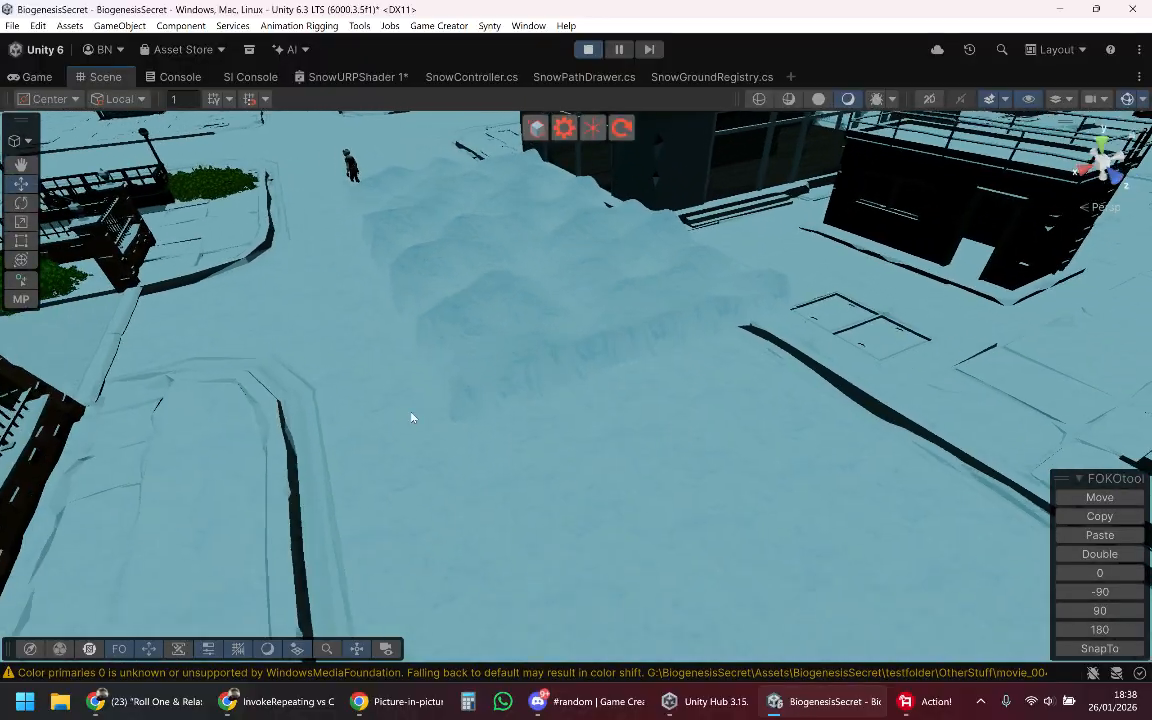
{"action": "scroll", "coordinate": [556, 310], "scroll_direction": "down", "scroll_amount": 1}
{"action": "left_click", "coordinate": [529, 291]}
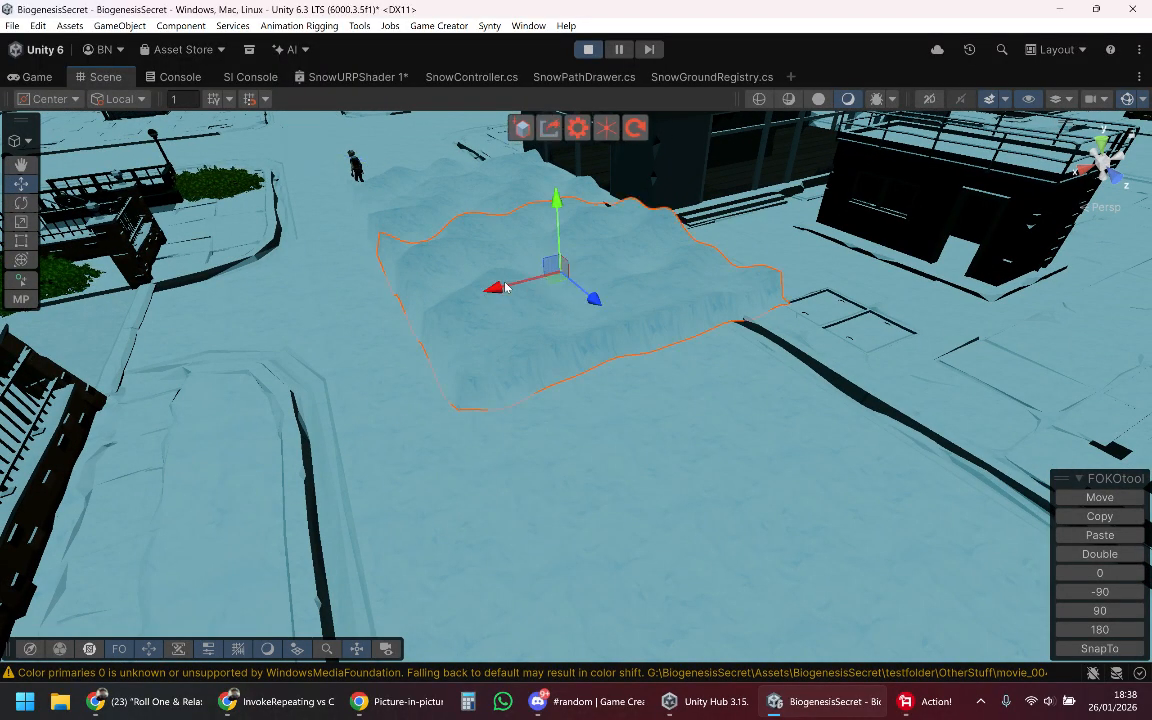
{"action": "key", "text": "w"}
{"action": "right_click_drag", "start_coordinate": [602, 291], "coordinate": [871, 197]}
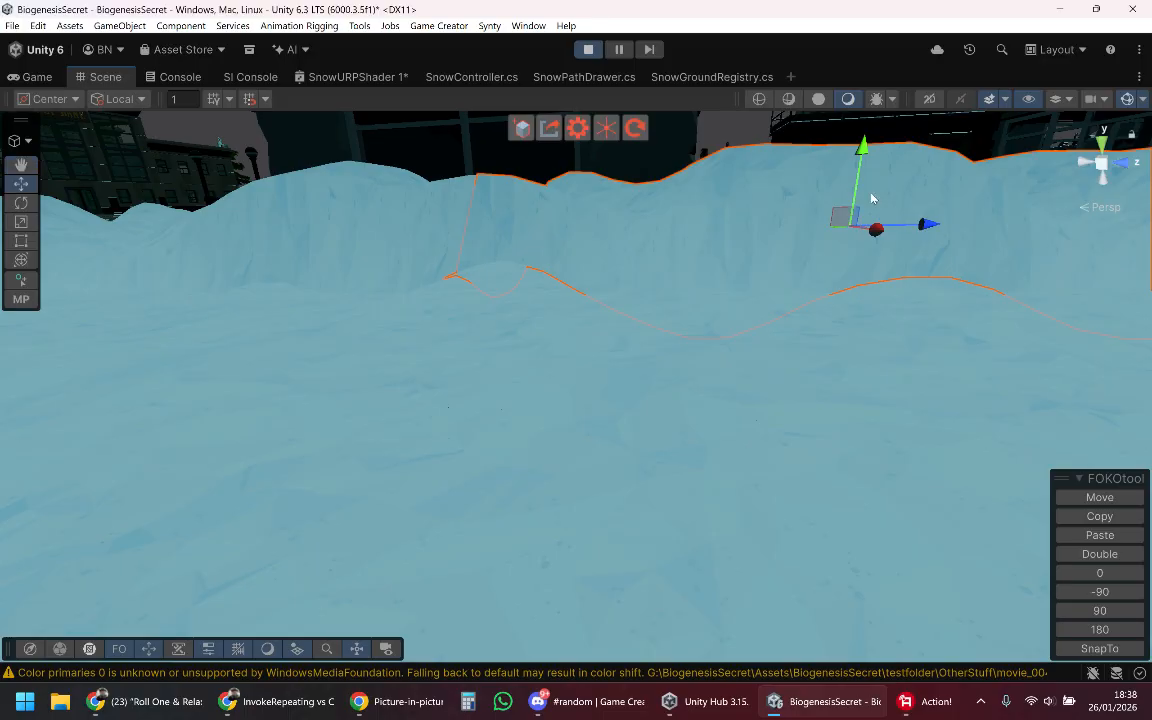
{"action": "left_click_drag", "start_coordinate": [863, 150], "coordinate": [868, 178]}
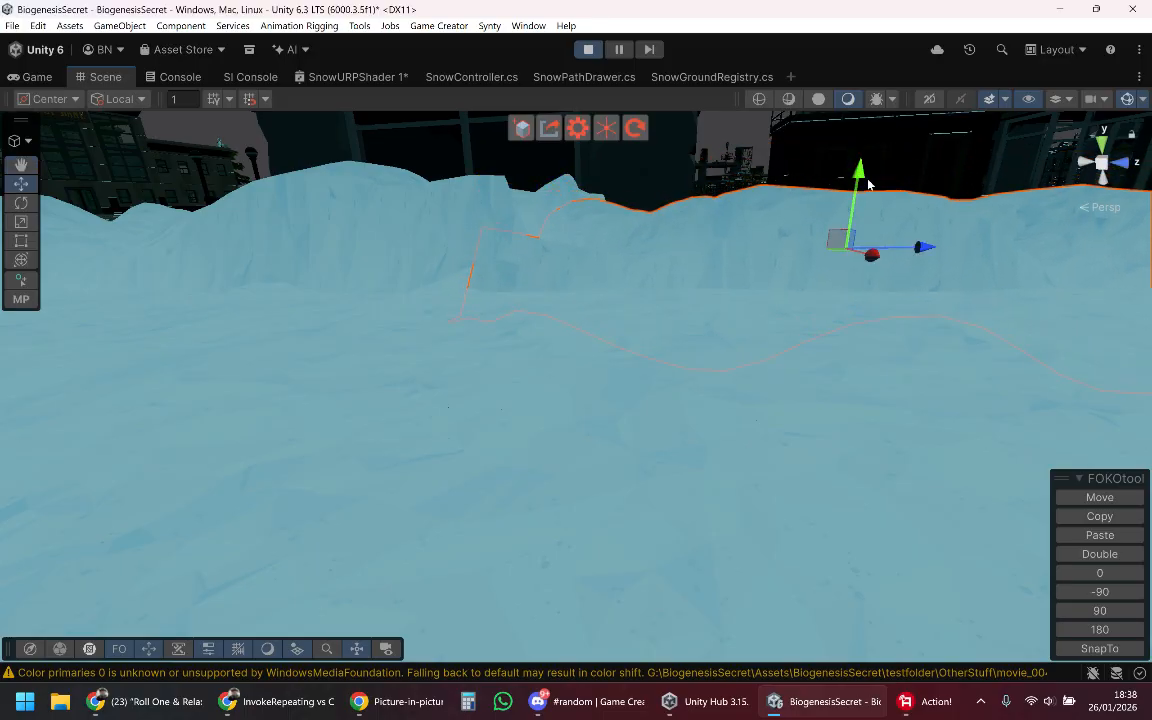
Step: Select the snow patch nearest the character and adjust its height to blend with the neighbouring patch
{"action": "right_click_drag", "start_coordinate": [868, 184], "coordinate": [601, 208]}
{"action": "left_click", "coordinate": [564, 252]}
{"action": "left_click", "coordinate": [563, 267]}
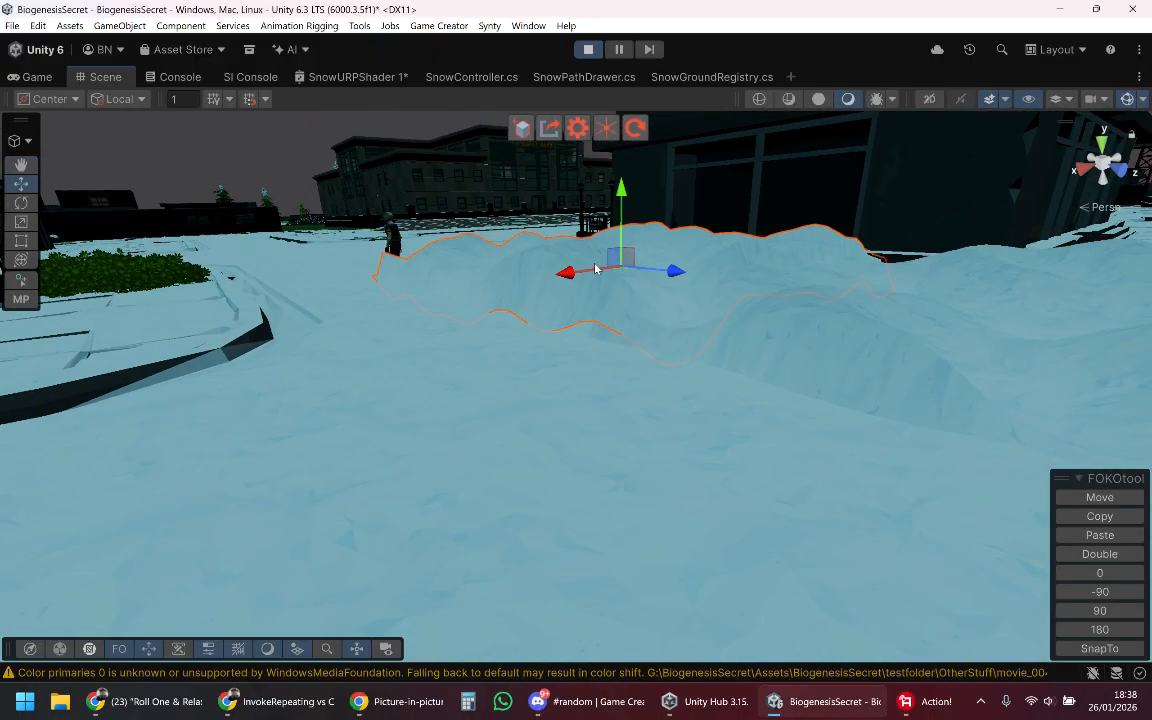
{"action": "left_click", "coordinate": [522, 263]}
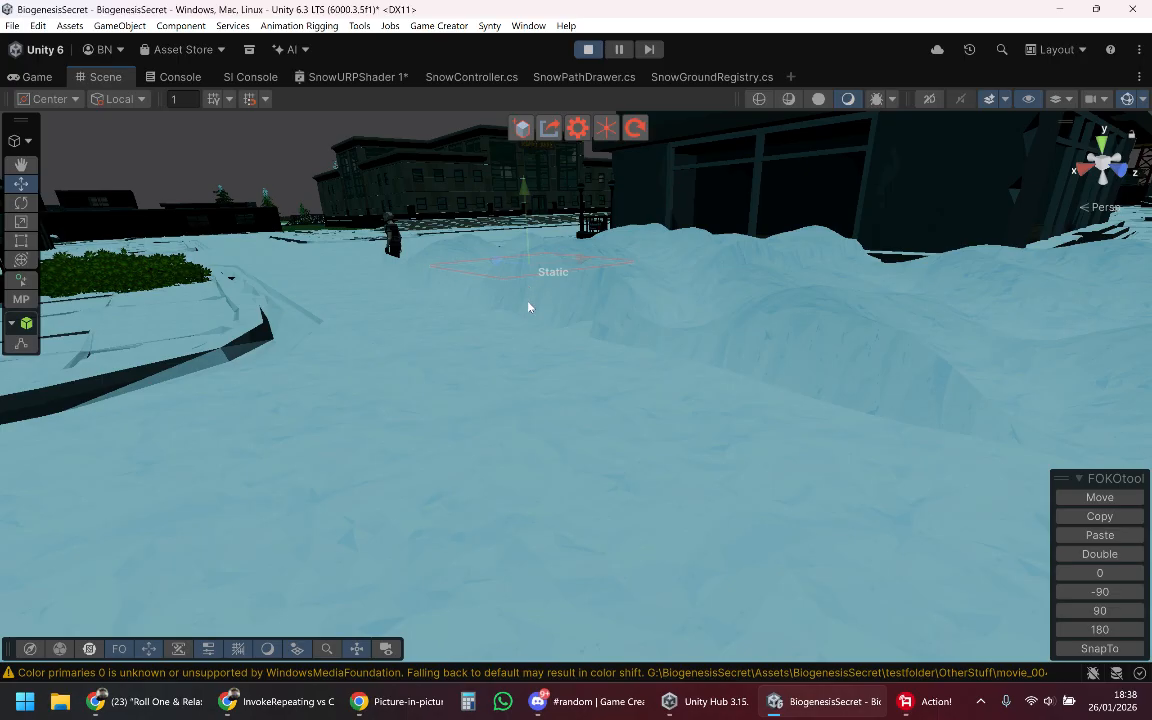
{"action": "left_click", "coordinate": [529, 307]}
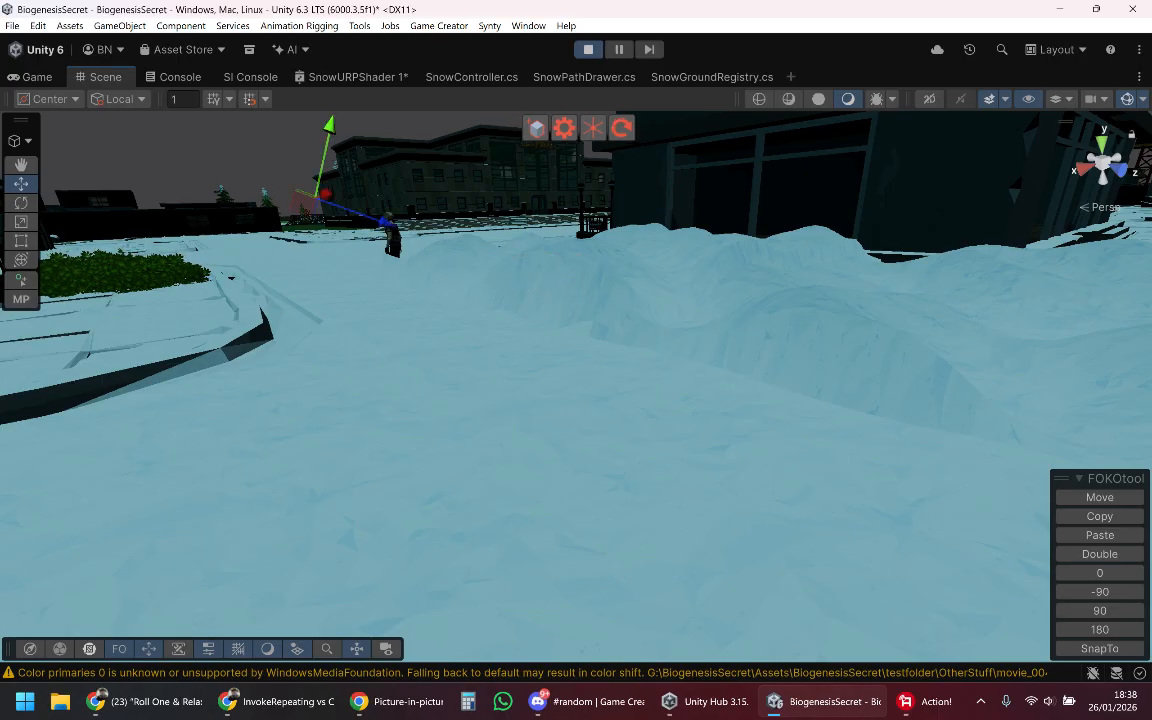
{"action": "right_click_drag", "start_coordinate": [552, 300], "coordinate": [637, 322]}
{"action": "key", "text": "w"}
{"action": "left_click", "coordinate": [638, 349]}
{"action": "mouse_move", "coordinate": [608, 211]}
{"action": "left_mouse_down"}
{"action": "mouse_move", "coordinate": [609, 195]}
{"action": "mouse_move", "coordinate": [607, 218]}
{"action": "left_mouse_up"}
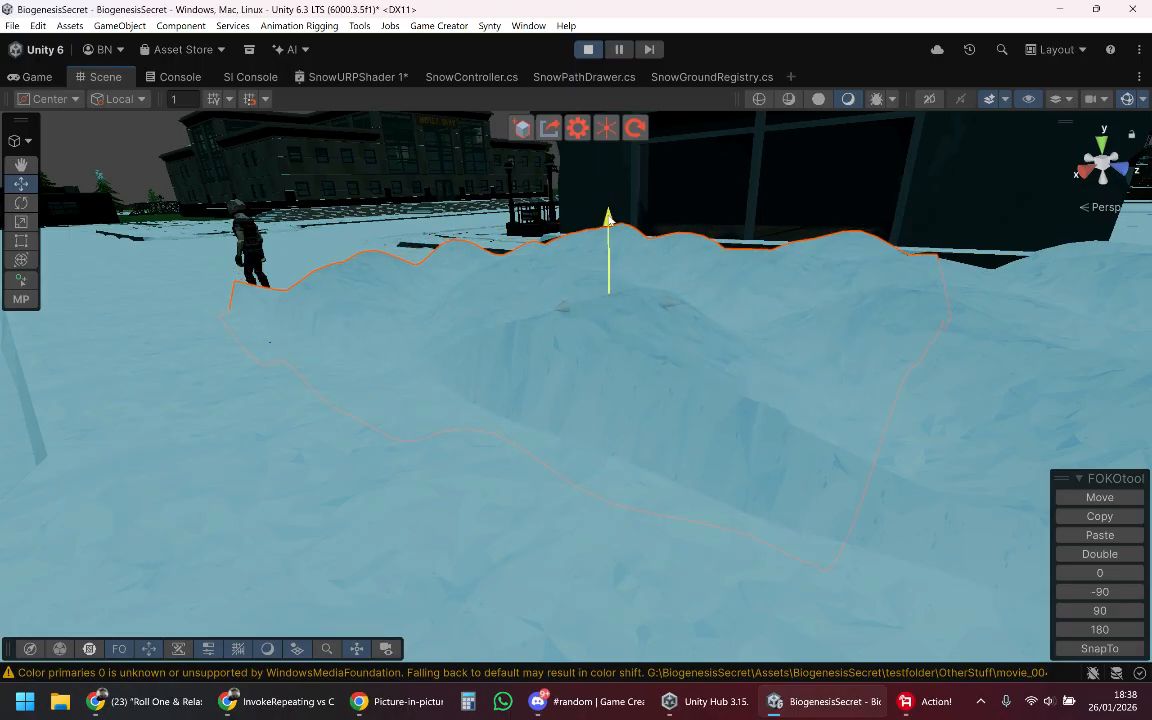
Step: Inspect the seam and edges of the two adjoining snow patches from the street and from the character's side
{"action": "right_click_drag", "start_coordinate": [628, 268], "coordinate": [804, 332]}
{"action": "key", "text": "s"}
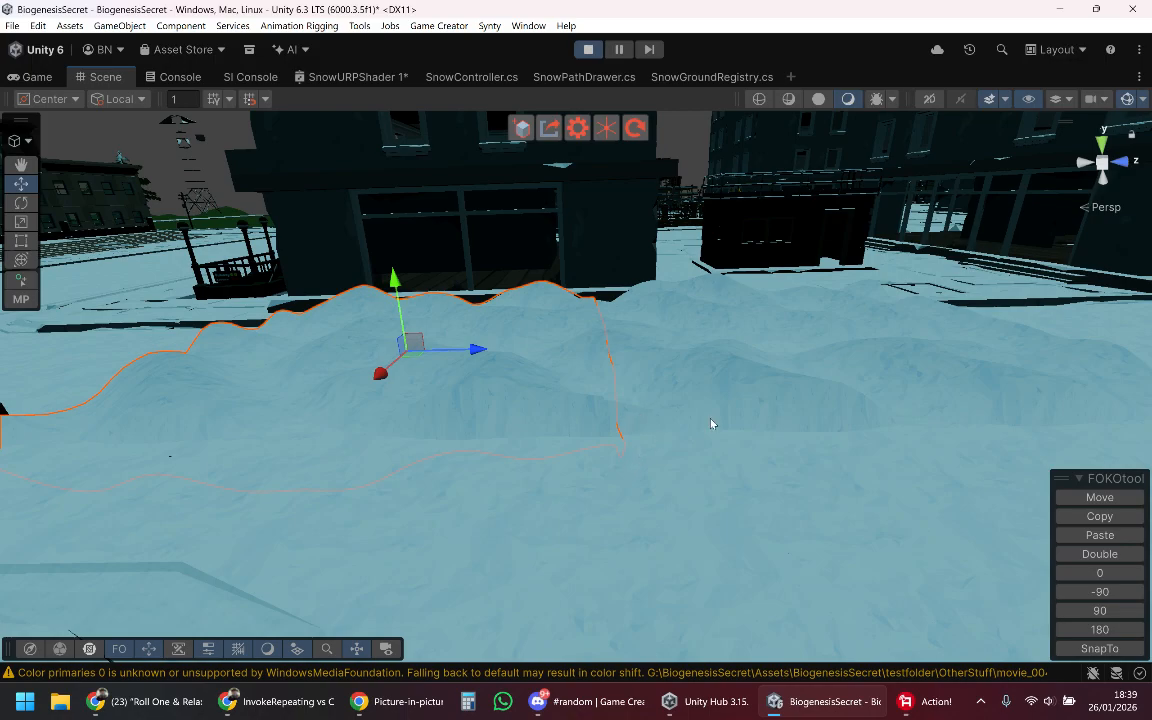
{"action": "right_click_drag", "start_coordinate": [711, 424], "coordinate": [1046, 412]}
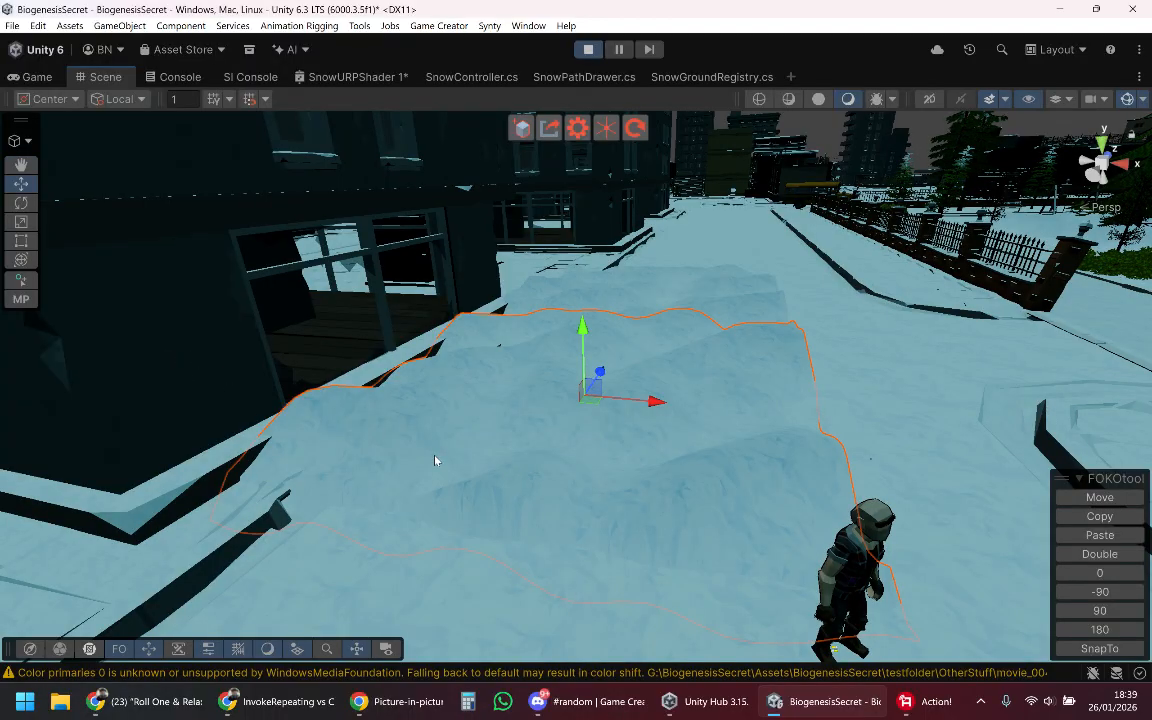
{"action": "right_click_drag", "start_coordinate": [504, 468], "coordinate": [685, 366]}
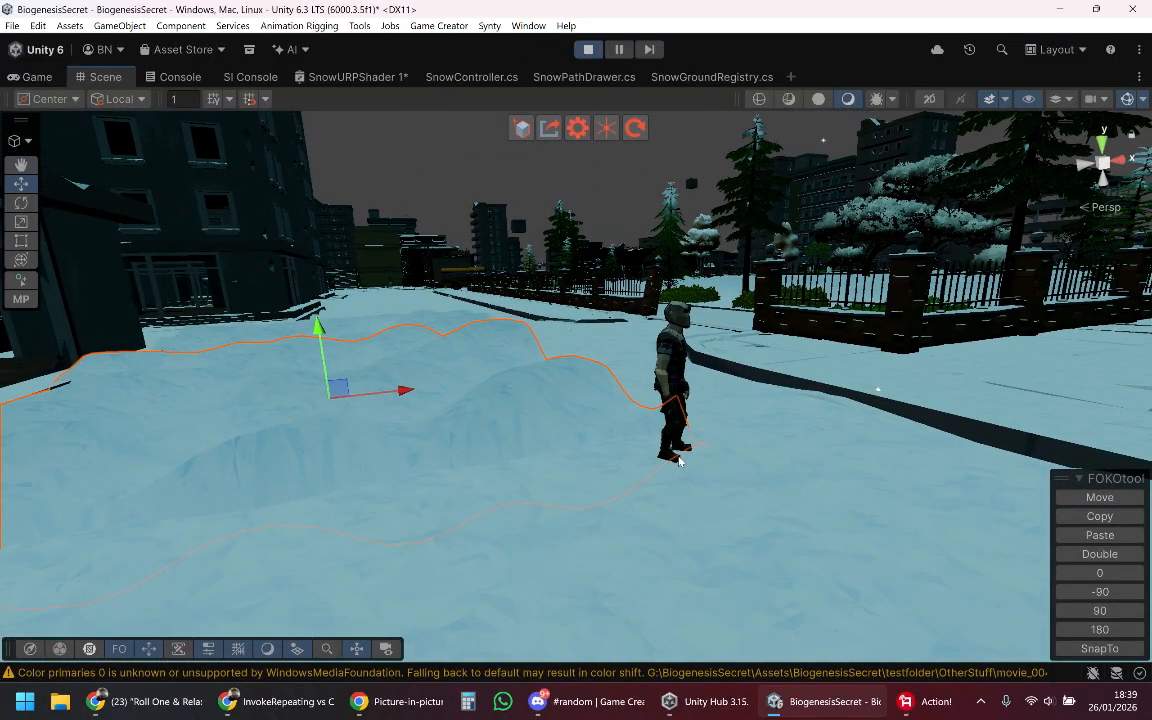
{"action": "right_click_drag", "start_coordinate": [678, 459], "coordinate": [586, 445]}
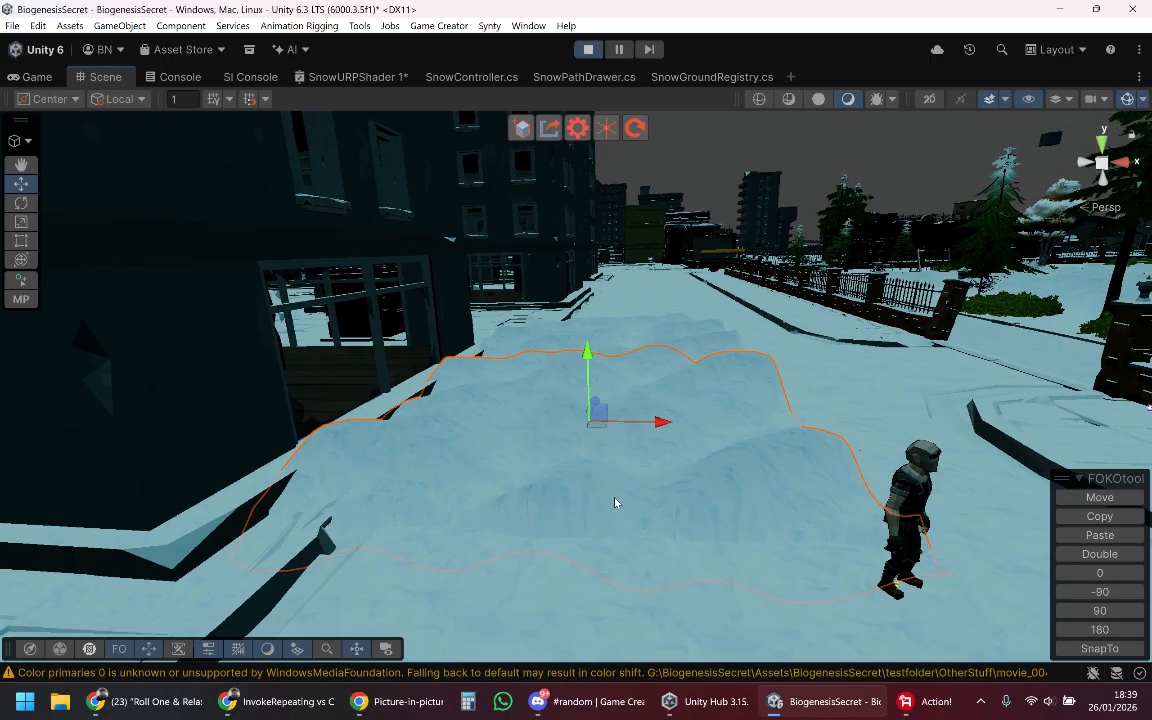
{"action": "right_click_drag", "start_coordinate": [597, 512], "coordinate": [475, 413]}
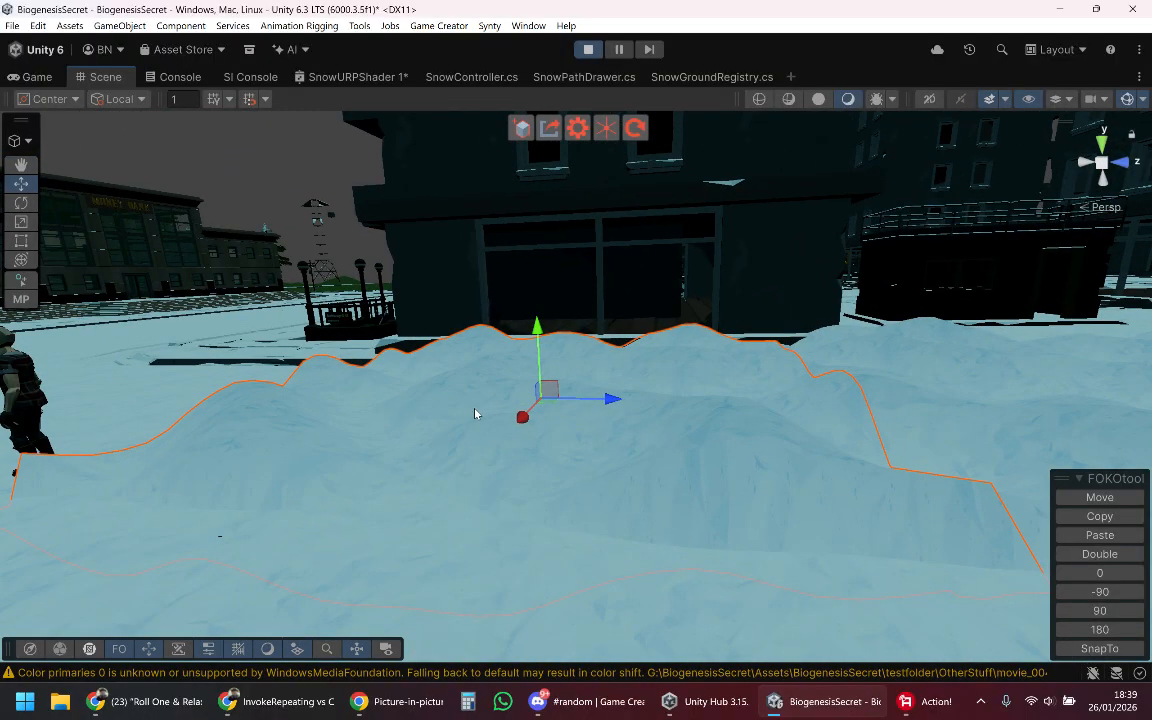
Step: Move the selected snow patch away from its neighbour and across the street to where the character stands
{"action": "left_click_drag", "start_coordinate": [610, 401], "coordinate": [146, 388]}
{"action": "right_click_drag", "start_coordinate": [350, 388], "coordinate": [162, 489]}
{"action": "left_click_drag", "start_coordinate": [582, 328], "coordinate": [628, 413]}
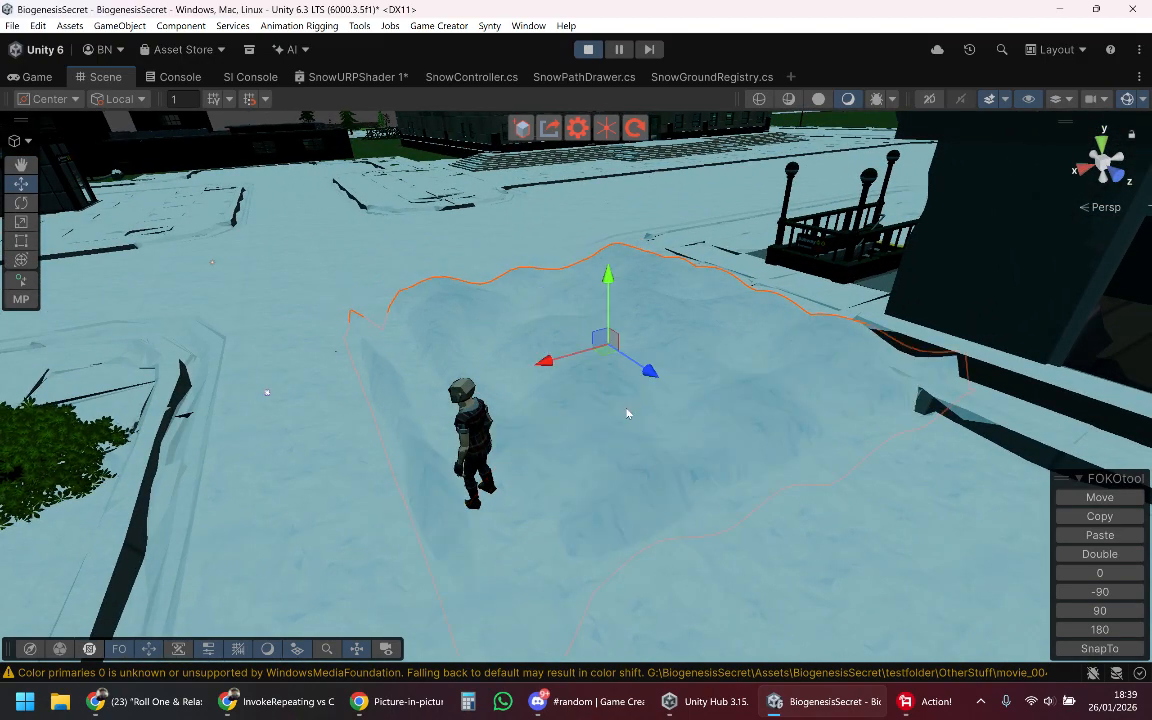
{"action": "left_click_drag", "start_coordinate": [546, 363], "coordinate": [512, 383]}
{"action": "left_click_drag", "start_coordinate": [614, 388], "coordinate": [540, 345]}
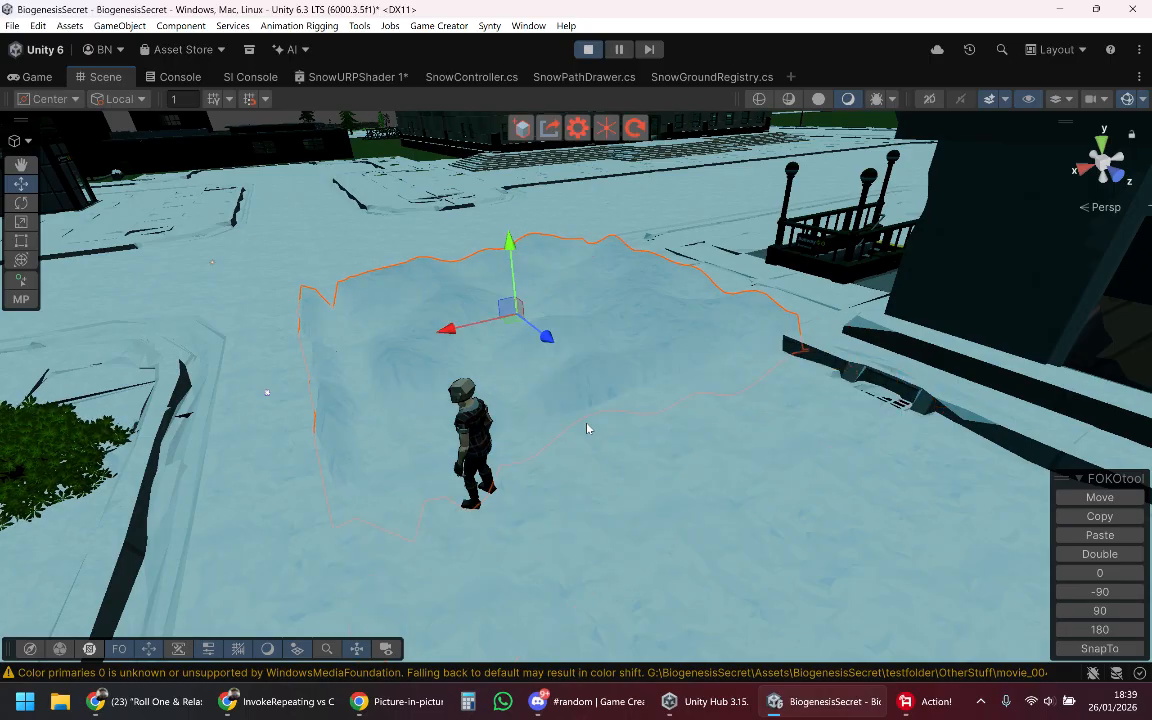
Step: Inspect the edge of the selected snow patch beside the character from the building side and along the street
{"action": "right_click_drag", "start_coordinate": [527, 380], "coordinate": [817, 474]}
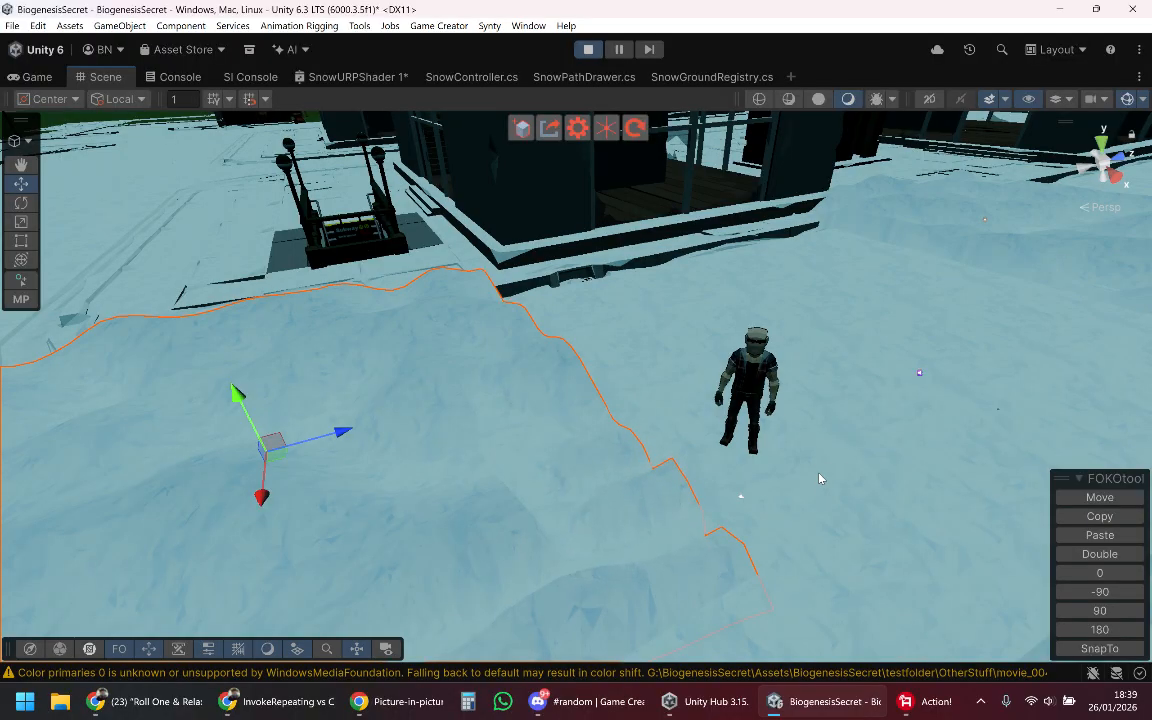
{"action": "right_click_drag", "start_coordinate": [819, 479], "coordinate": [800, 300]}
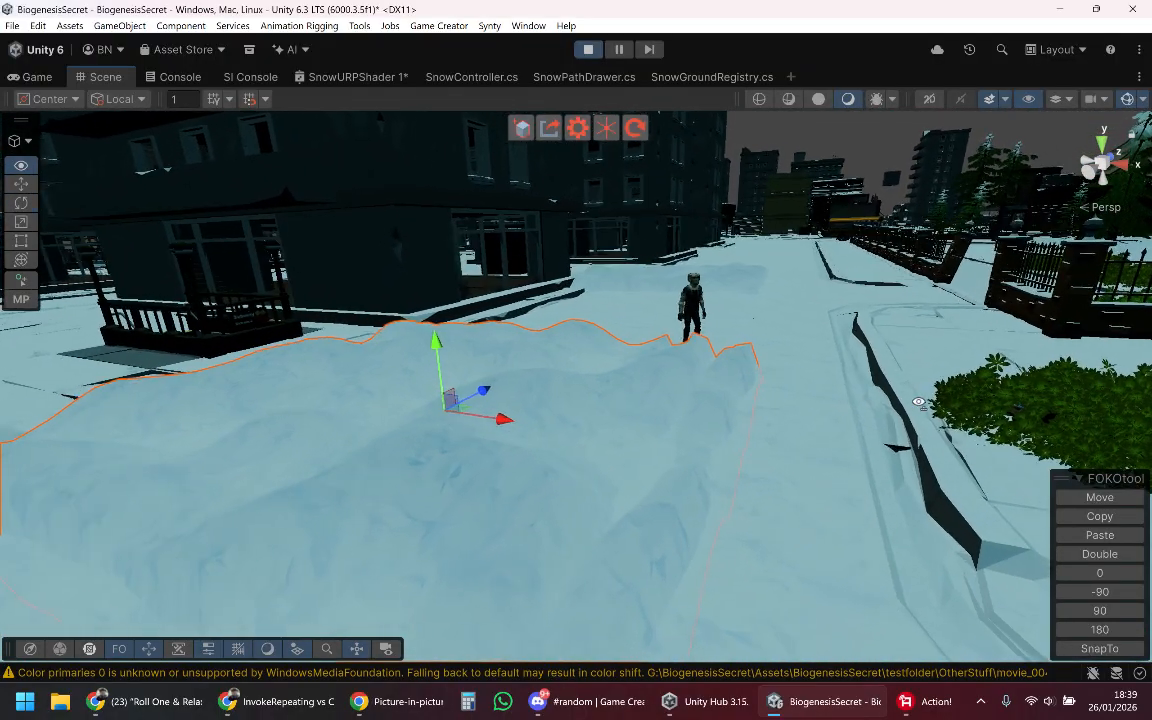
Step: Review the SnowURPShader 1 node graph, focusing on the PathTexture sampling, SnowHeightRange and Triplanar texture nodes
{"action": "left_click", "coordinate": [328, 76]}
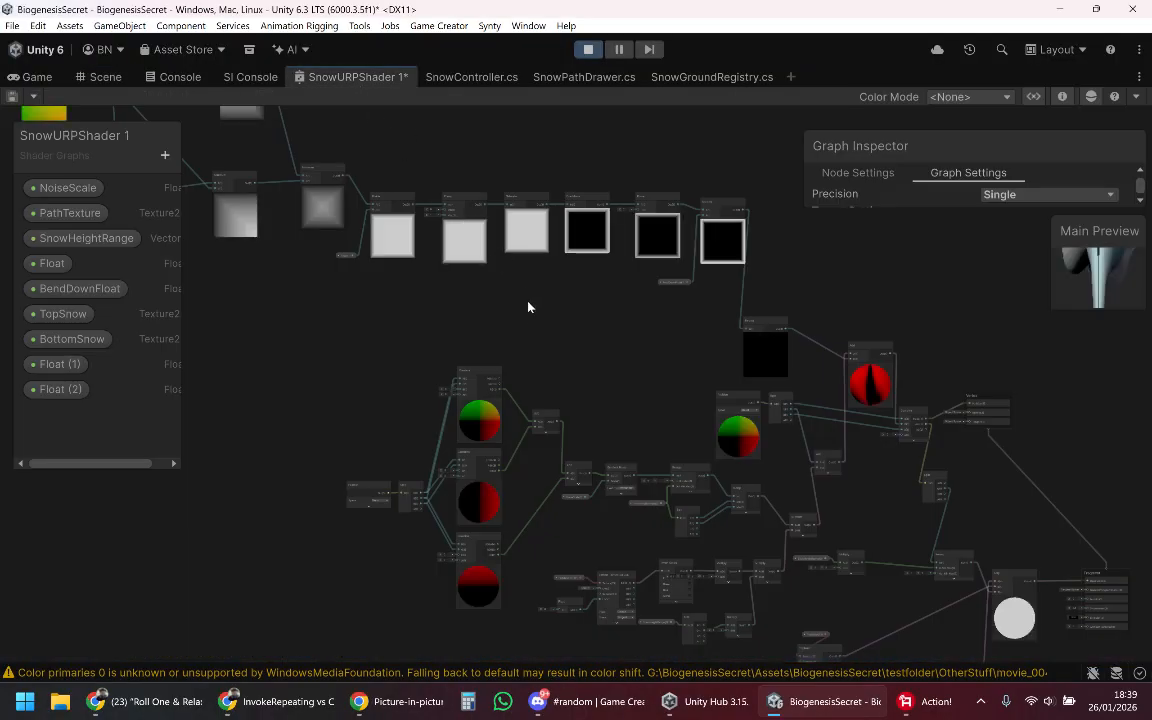
{"action": "scroll", "coordinate": [598, 382], "scroll_direction": "down", "scroll_amount": 4}
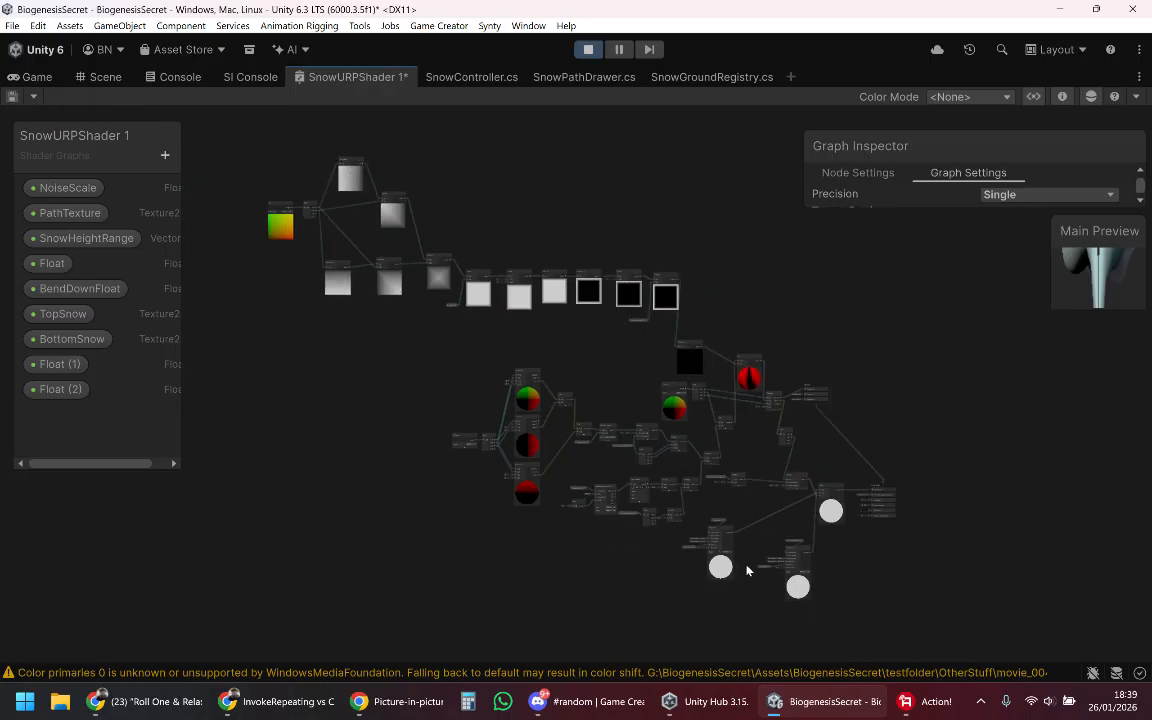
{"action": "scroll", "coordinate": [788, 567], "scroll_direction": "up", "scroll_amount": 5}
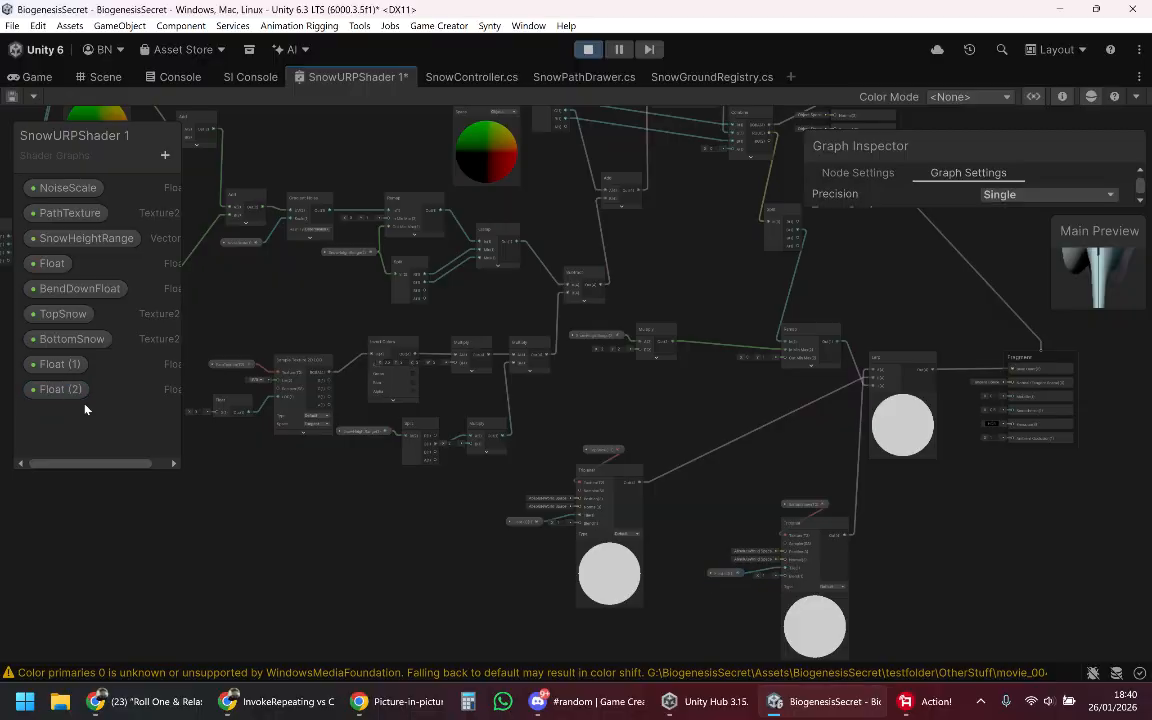
{"action": "scroll", "coordinate": [222, 405], "scroll_direction": "up", "scroll_amount": 2}
{"action": "scroll", "coordinate": [224, 404], "scroll_direction": "down", "scroll_amount": 2}
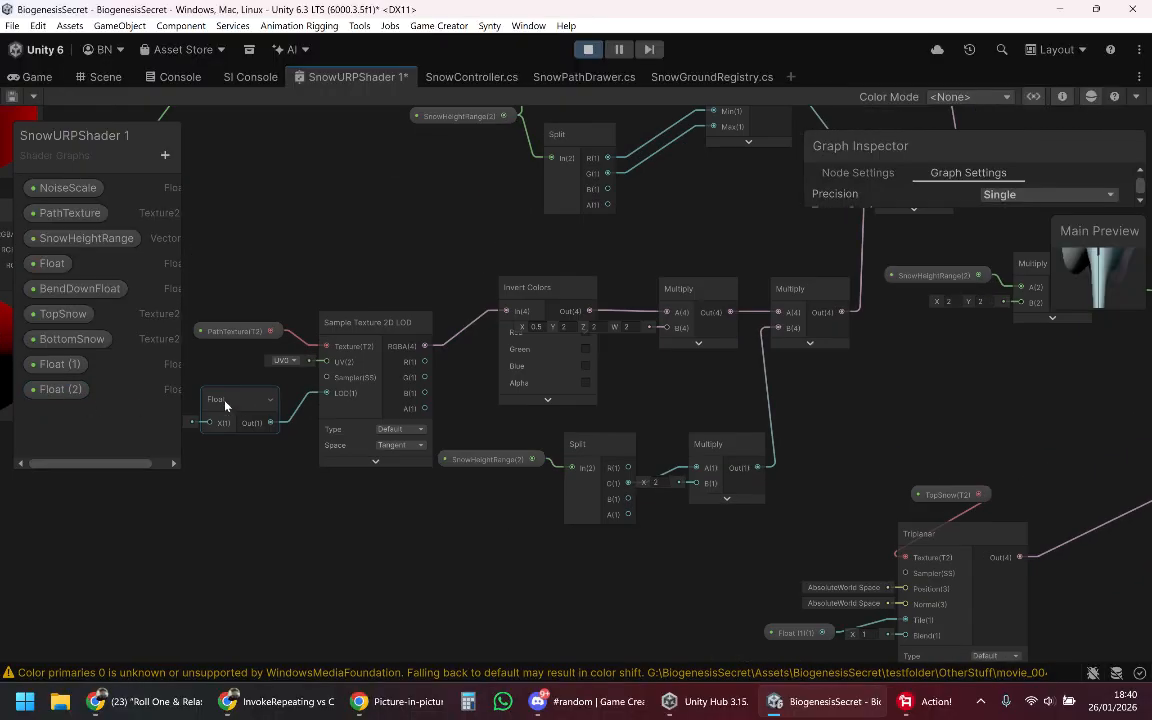
{"action": "scroll", "coordinate": [224, 373], "scroll_direction": "down", "scroll_amount": 3}
{"action": "scroll", "coordinate": [357, 435], "scroll_direction": "up", "scroll_amount": 2}
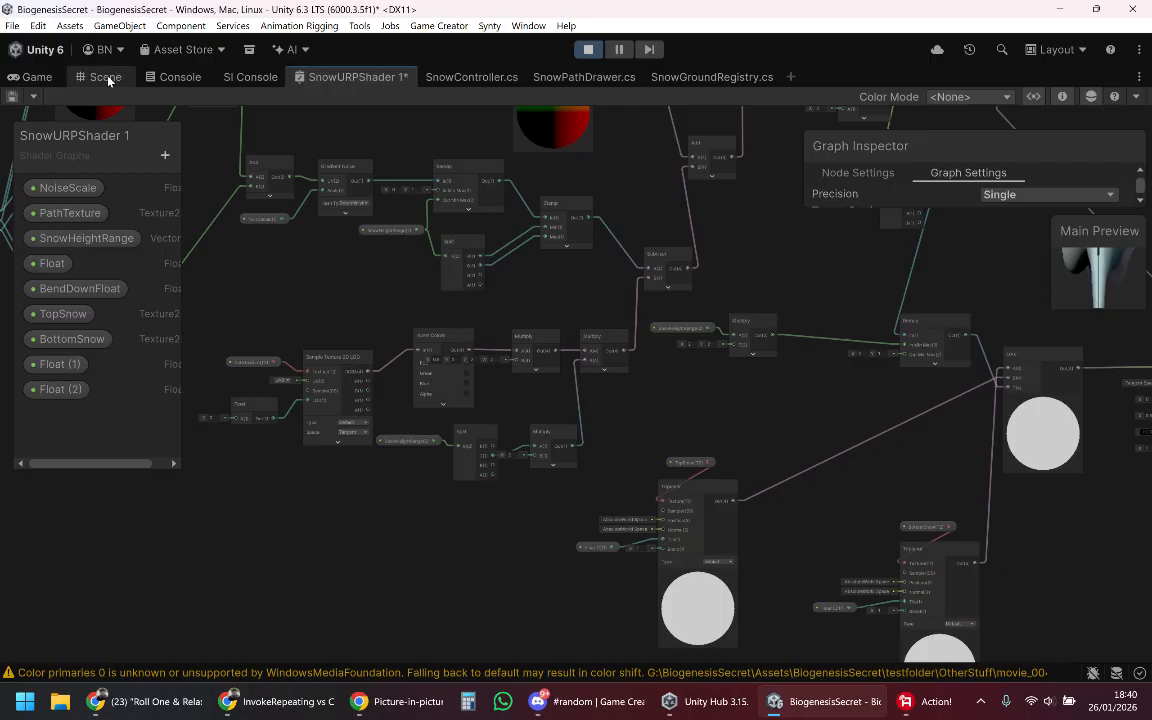
Step: Return to the Game view and run the character into the relocated snow patch to test how it deforms
{"action": "left_click", "coordinate": [38, 77]}
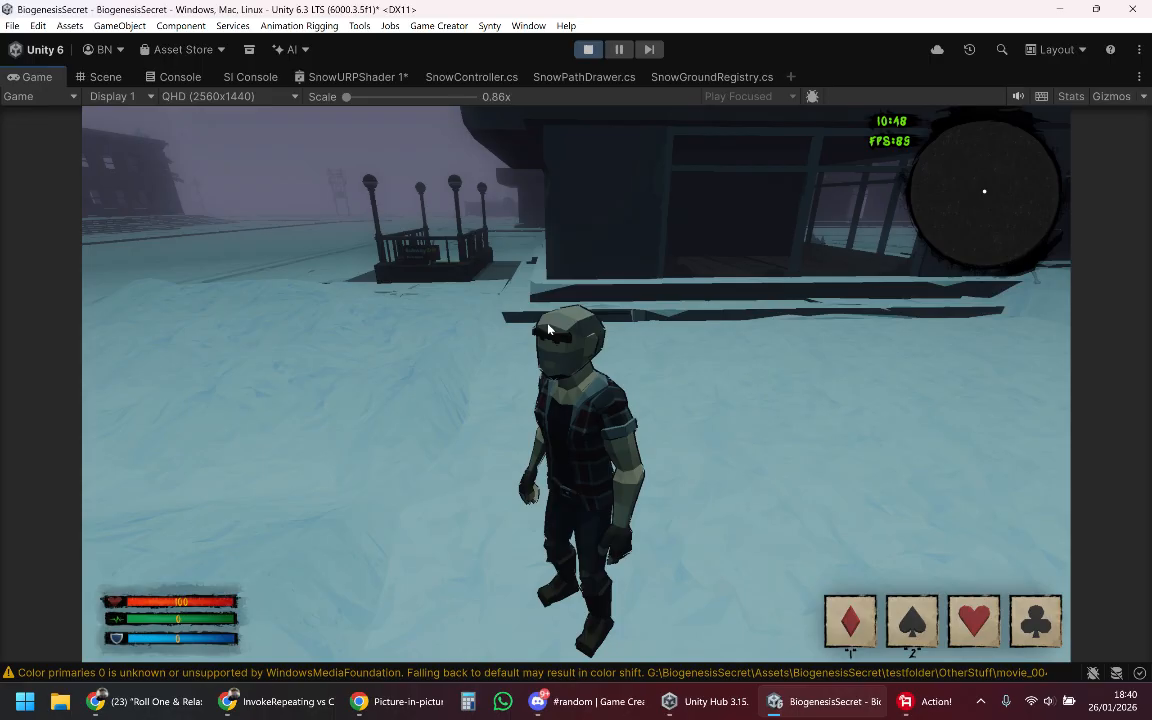
{"action": "key", "text": "d"}
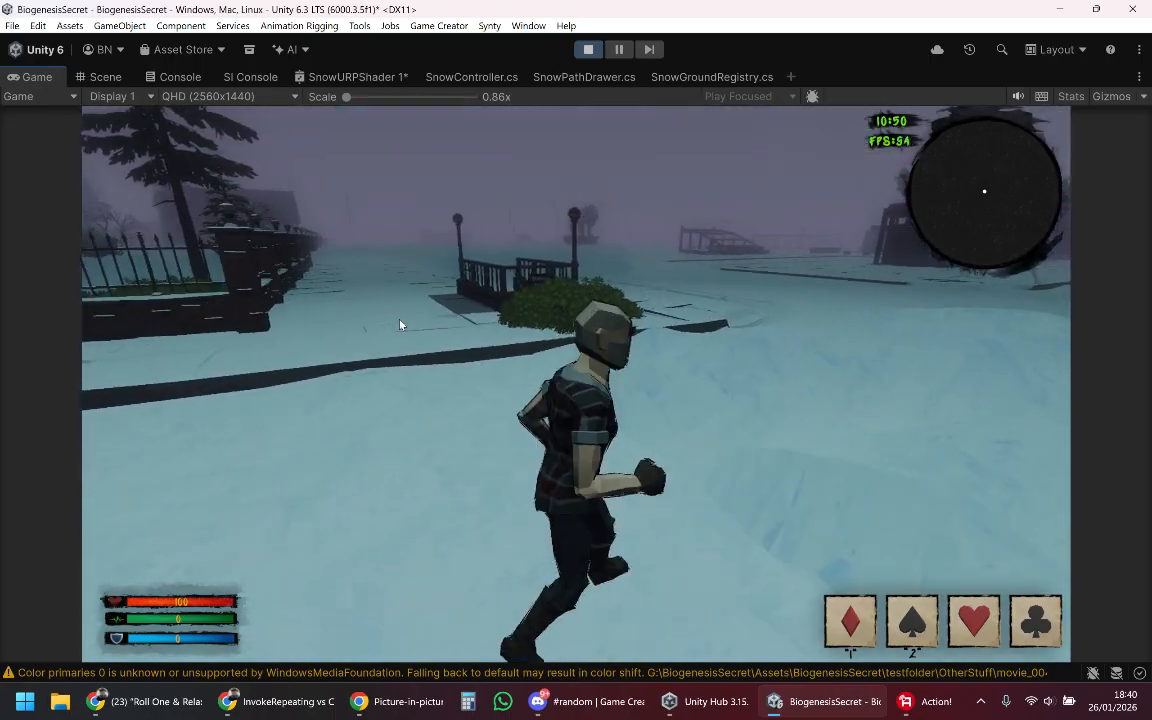
{"action": "key", "text": "w"}
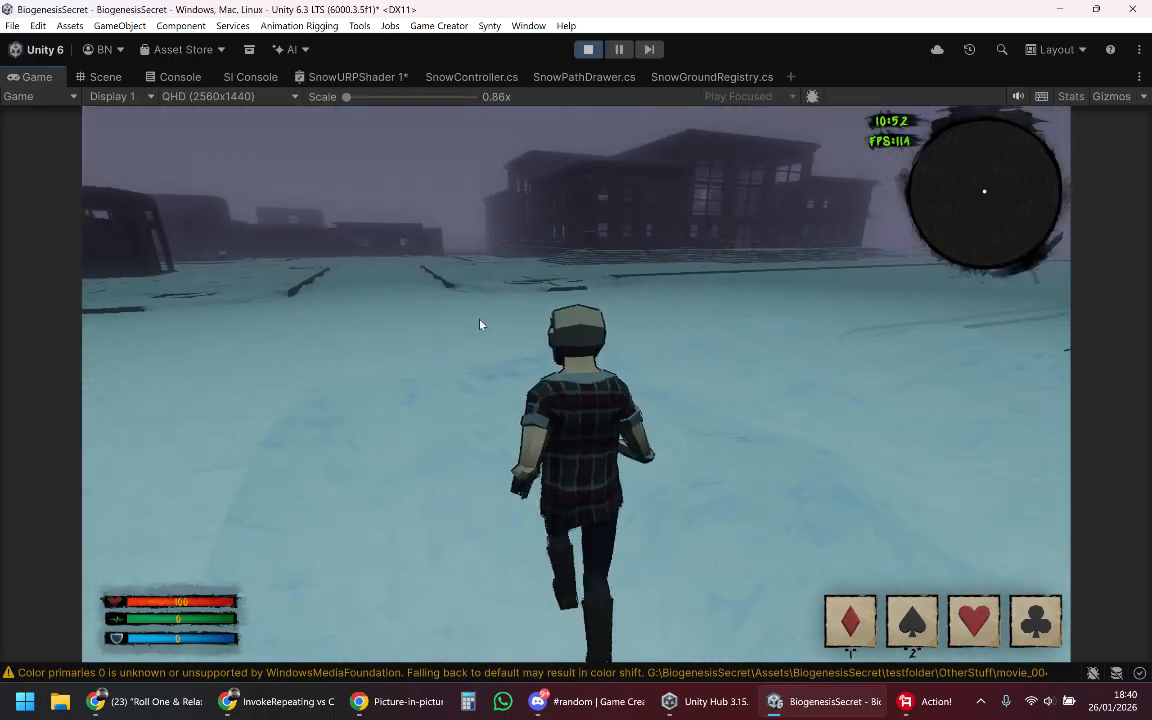
{"action": "key", "text": "a"}
{"action": "key", "text": "s"}
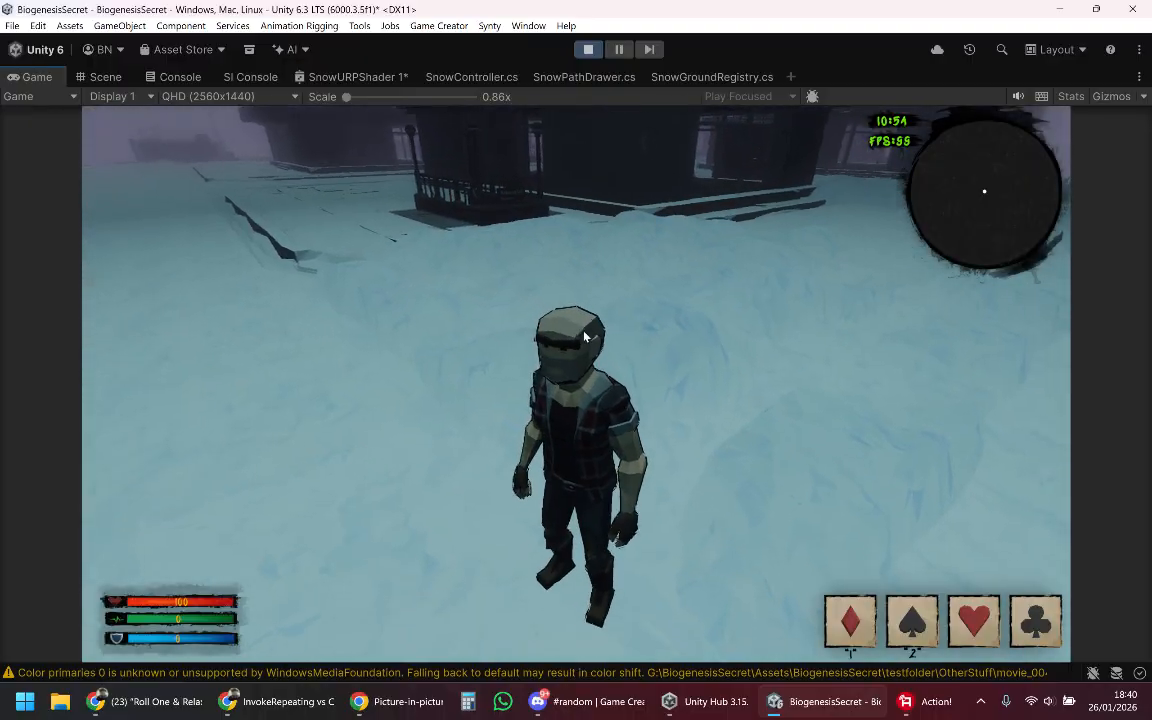
{"action": "key", "text": "a"}
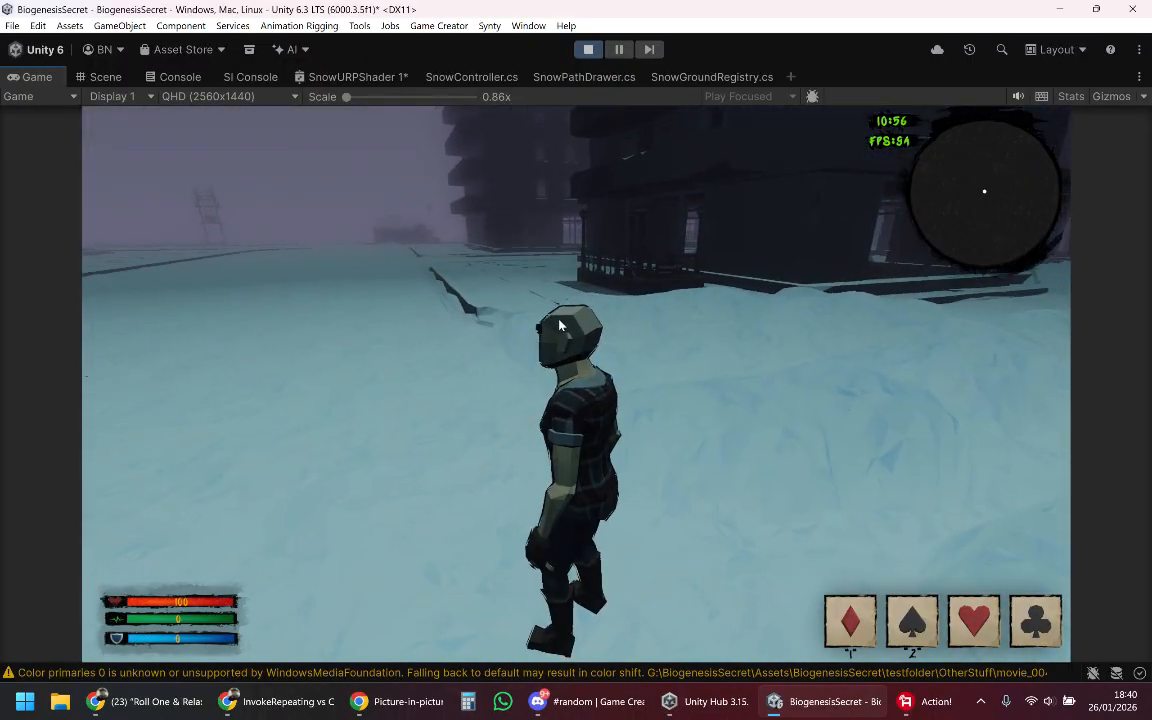
{"action": "key", "text": "Escape"}
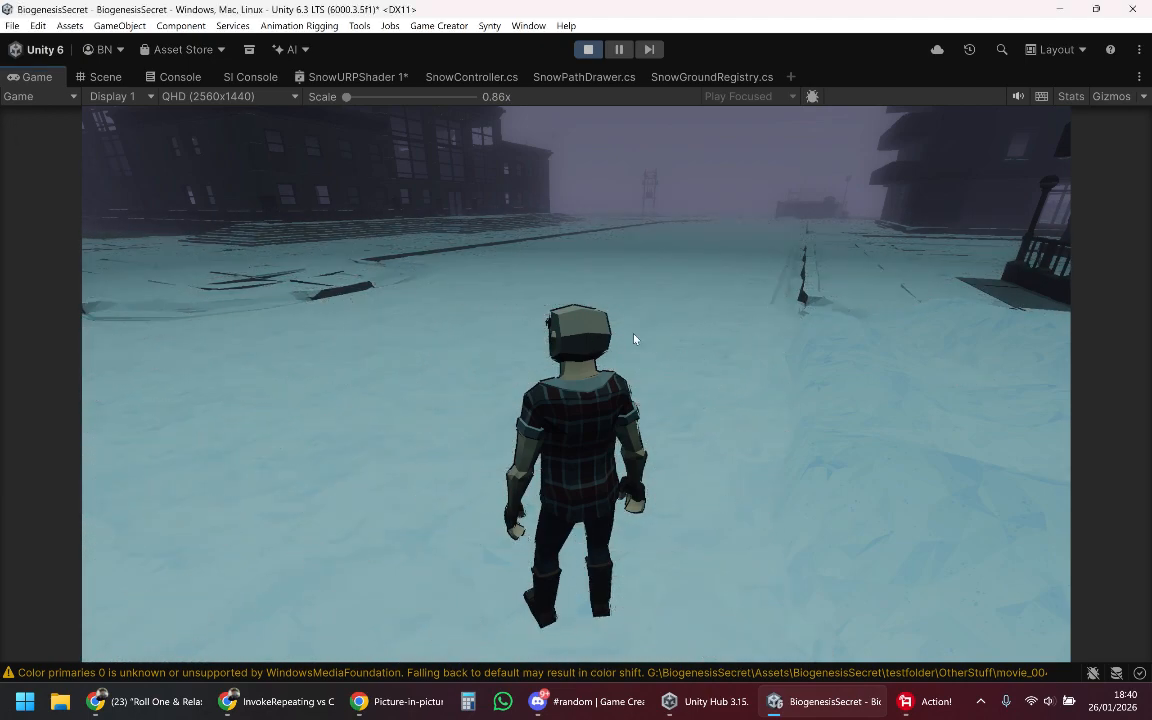
Step: Run the character in tight circles on the snow patch to trample the area around it
{"action": "key", "text": "w"}
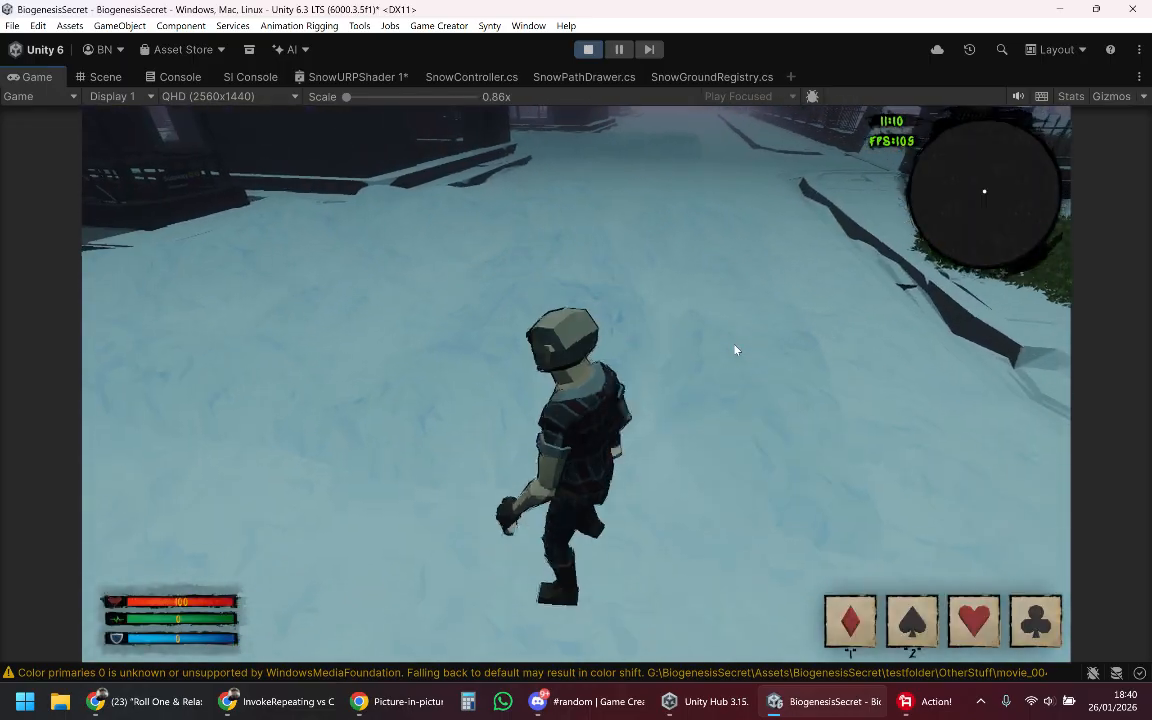
{"action": "key", "text": "w"}
{"action": "key", "text": "d"}
{"action": "key", "text": "s"}
{"action": "key", "text": "a"}
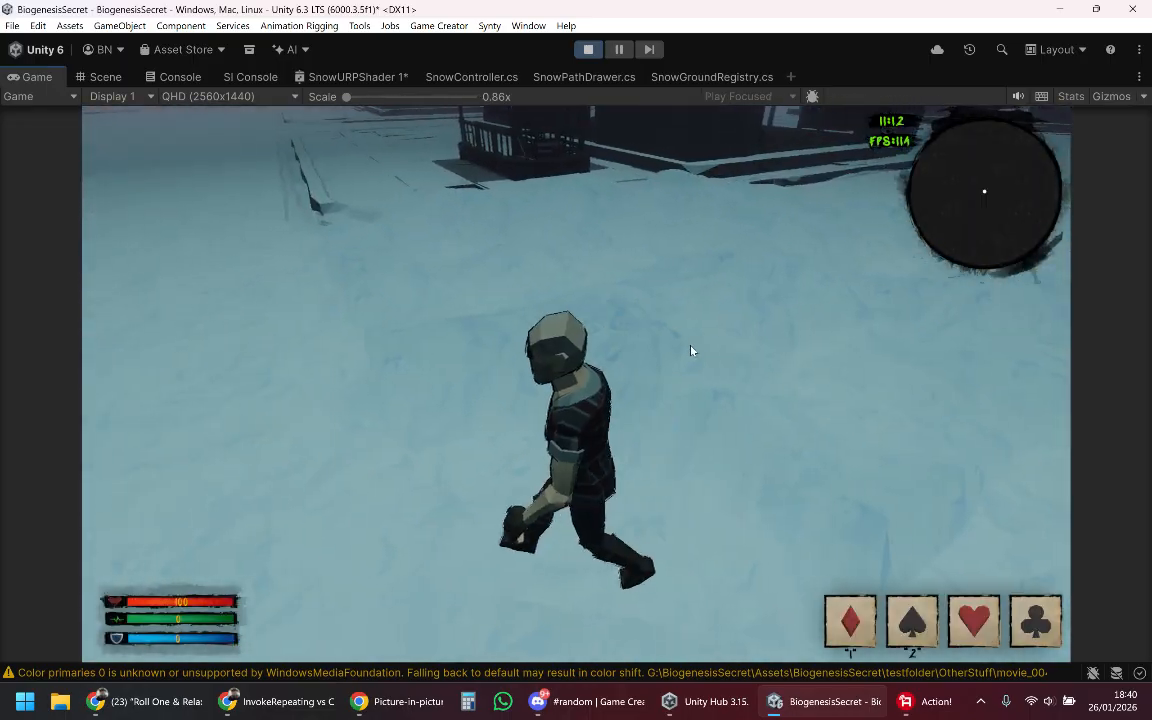
{"action": "key", "text": "w"}
{"action": "key", "text": "s"}
{"action": "key", "text": "w"}
{"action": "key", "text": "a"}
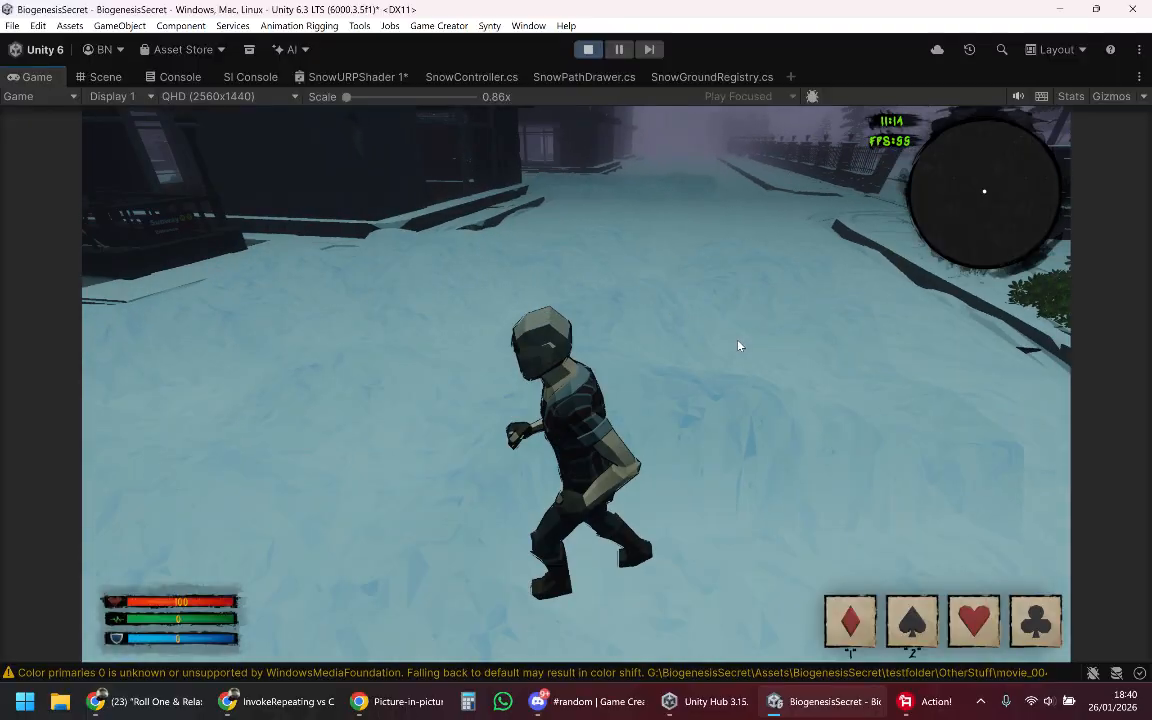
{"action": "key", "text": "s"}
{"action": "key", "text": "a"}
{"action": "key", "text": "w"}
{"action": "key", "text": "a"}
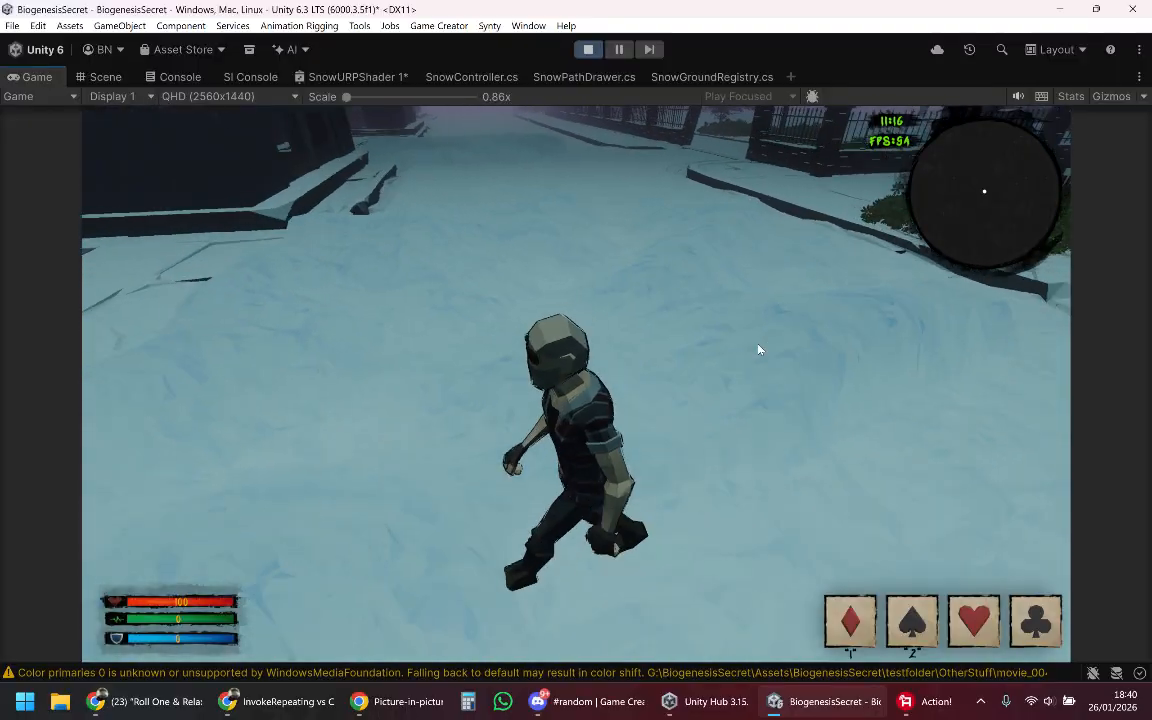
Step: Run the character back and forth across the snow patch towards its edges to extend the trampled area
{"action": "key", "text": "d"}
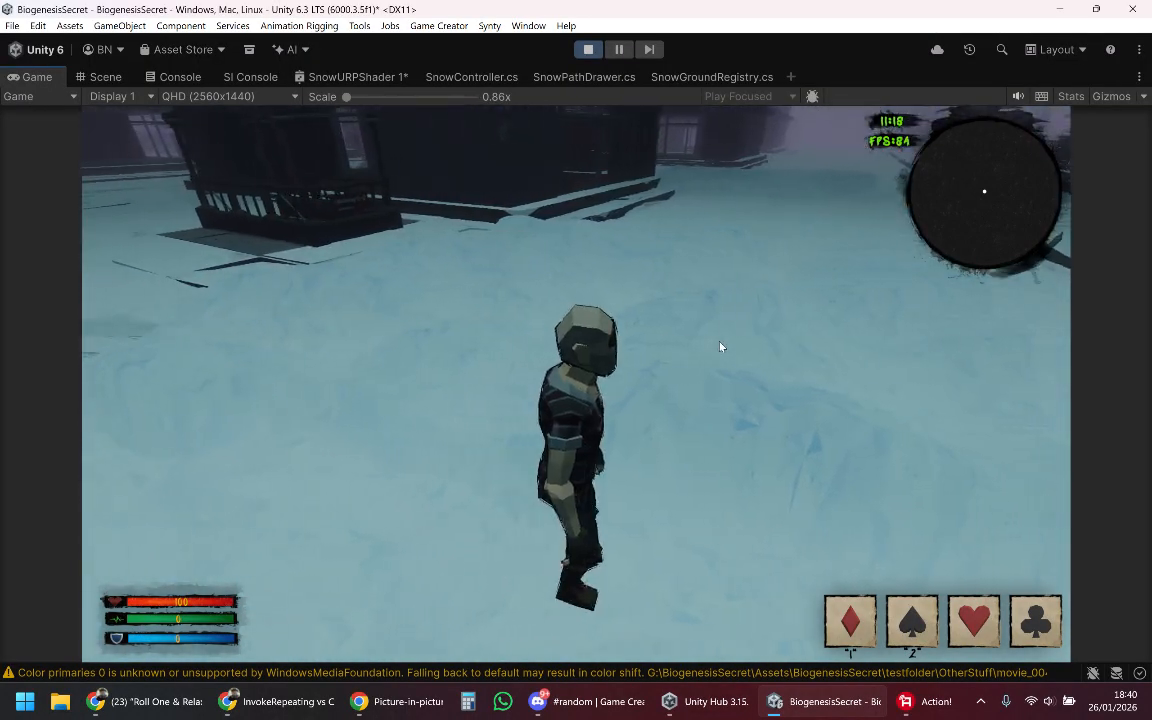
{"action": "key", "text": "s"}
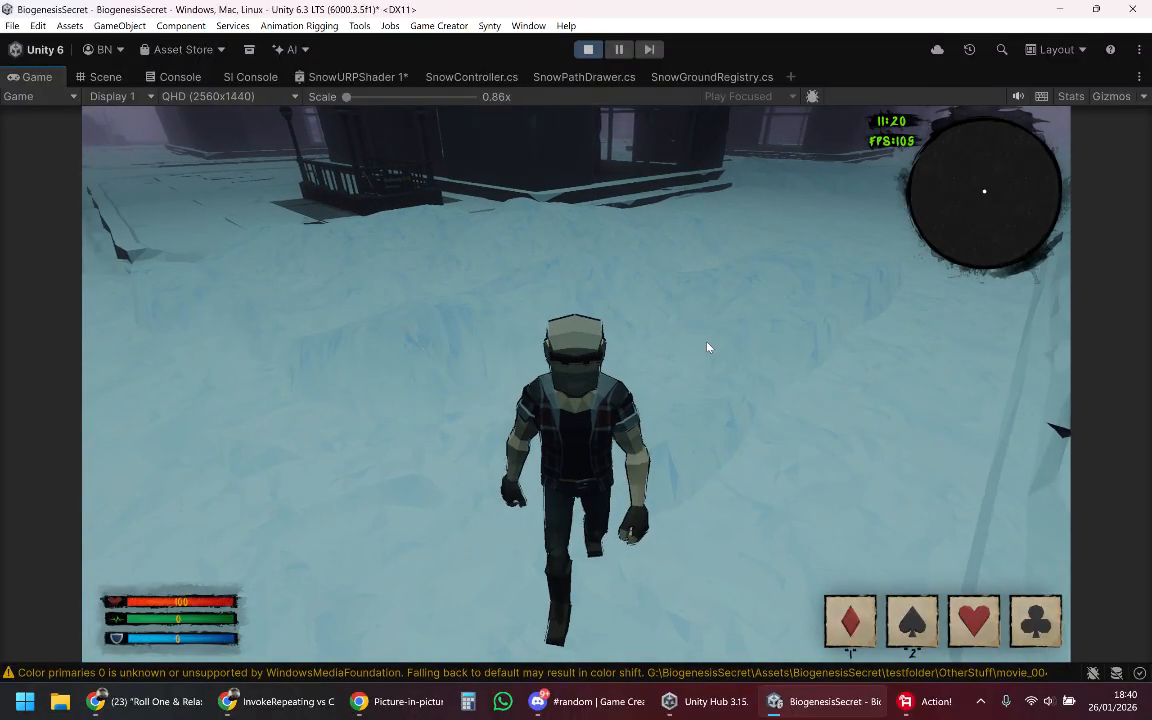
{"action": "key", "text": "w"}
{"action": "key", "text": "a"}
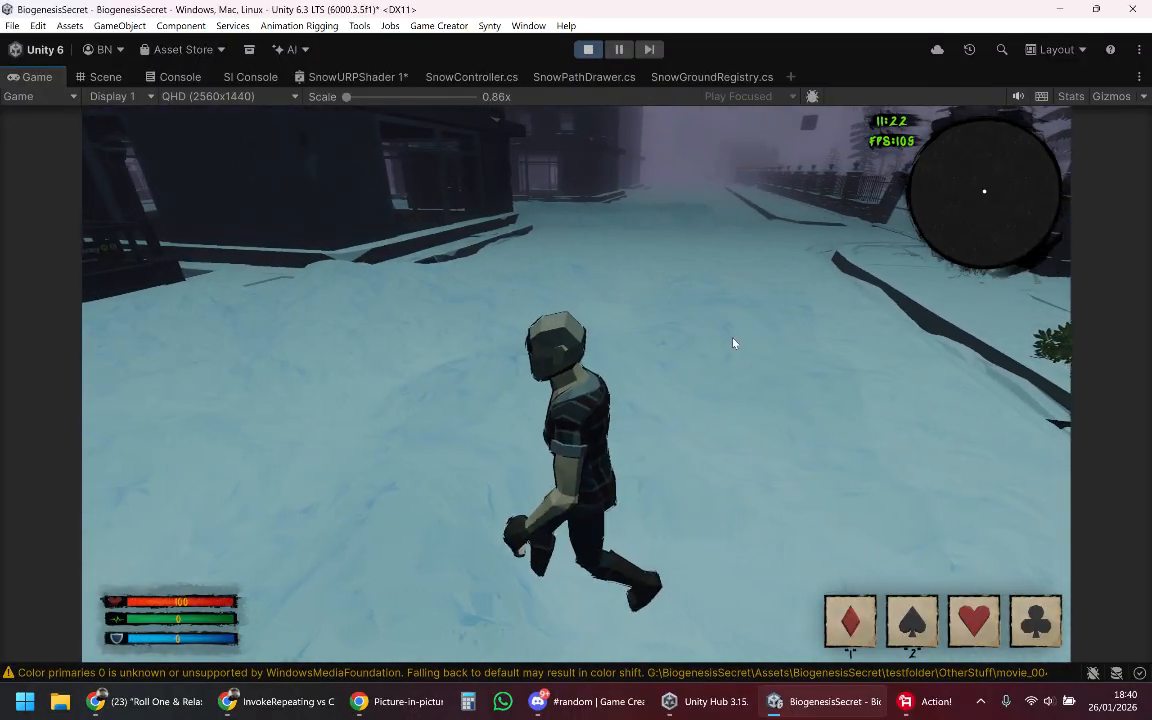
{"action": "key", "text": "s"}
{"action": "key", "text": "d"}
{"action": "key", "text": "w"}
{"action": "key", "text": "d"}
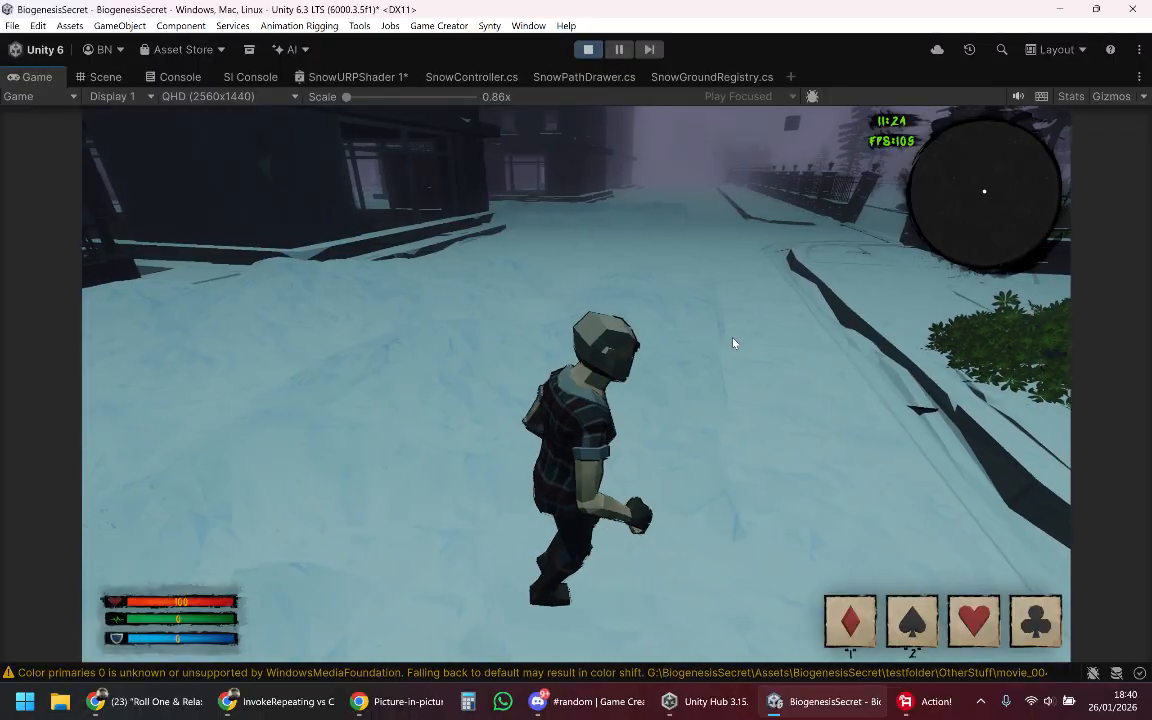
{"action": "key", "text": "s"}
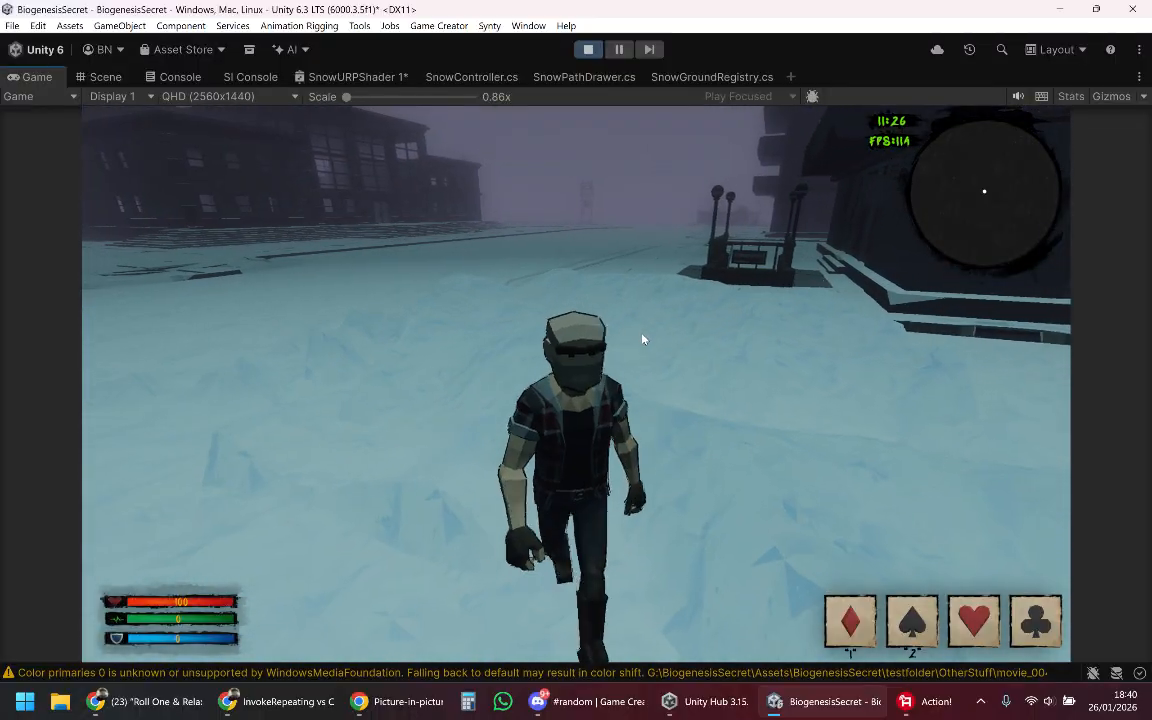
{"action": "key", "text": "a"}
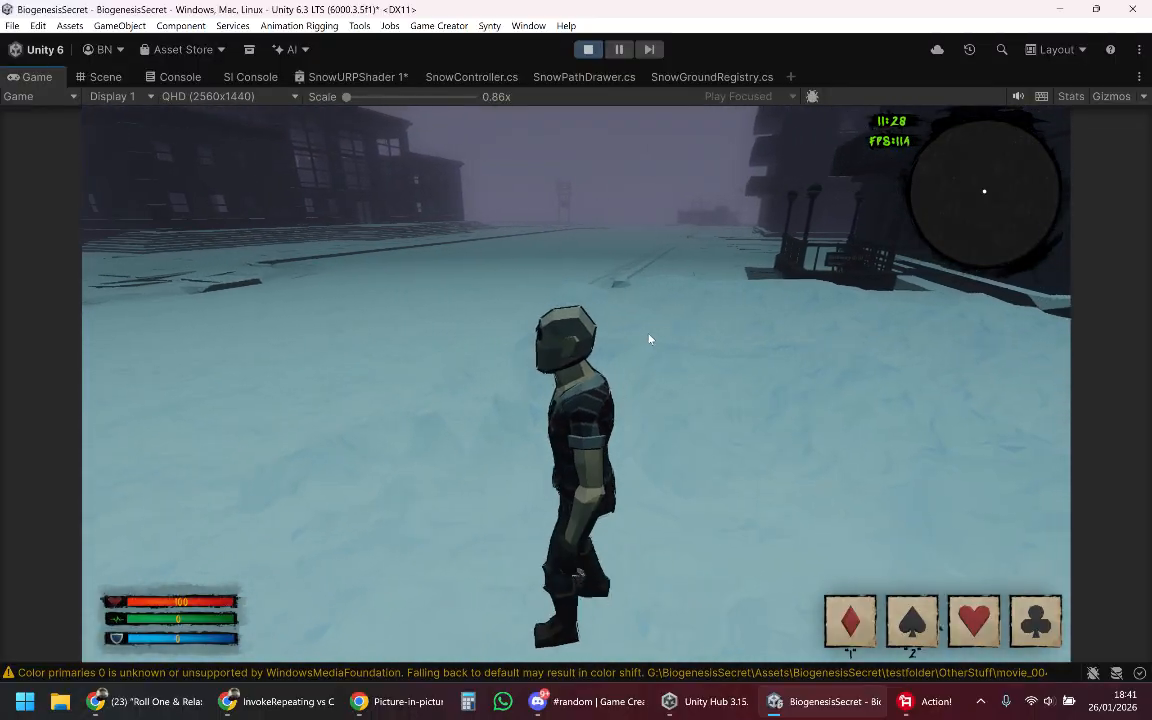
{"action": "key", "text": "w"}
{"action": "key", "text": "s"}
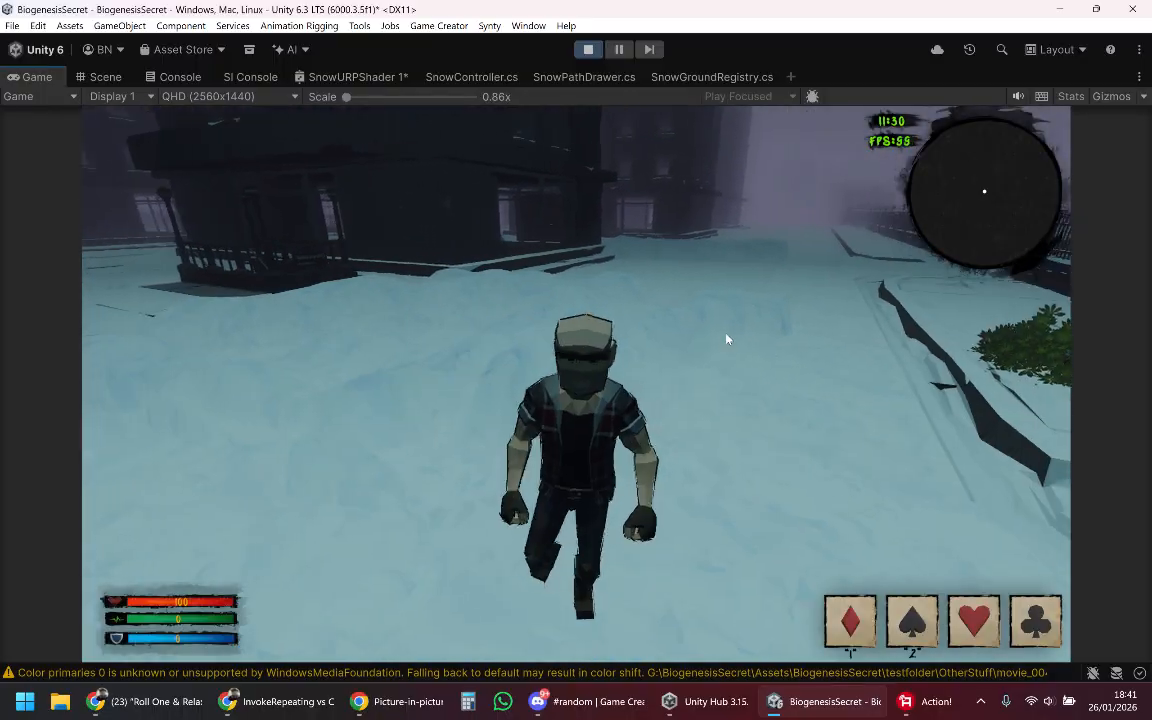
Step: Walk the character around the trampled patch and view its relief from low angles and from the curb side
{"action": "key", "text": "d"}
{"action": "key", "text": "s"}
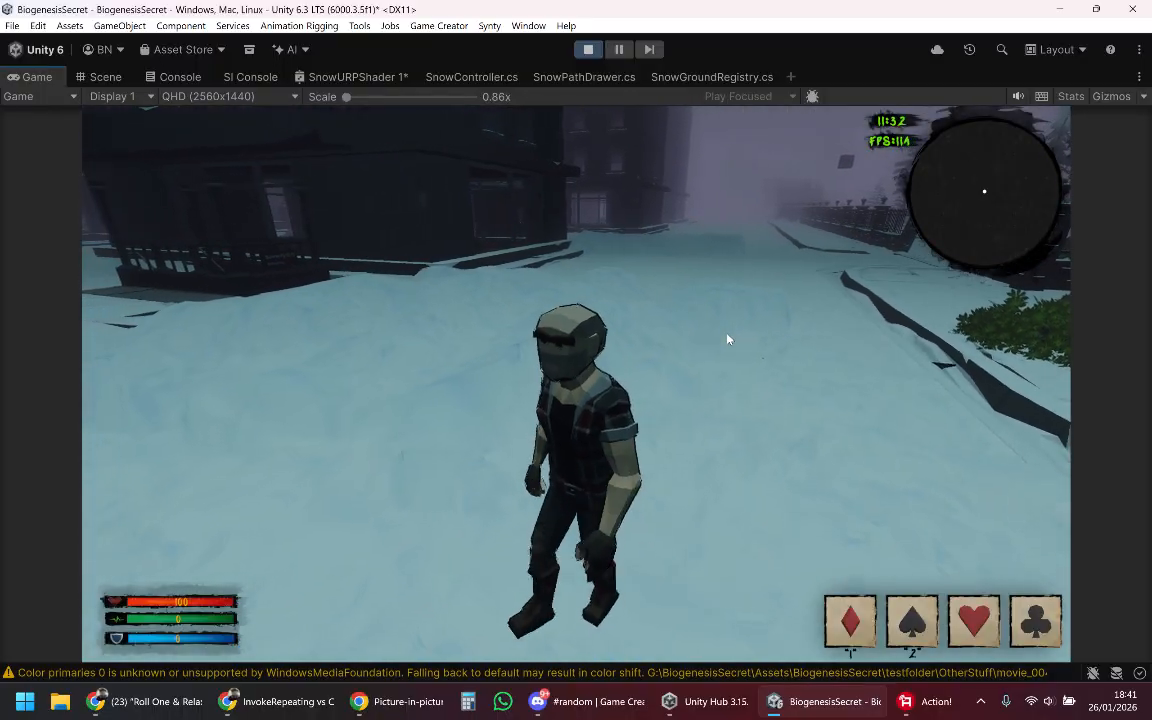
{"action": "key", "text": "w"}
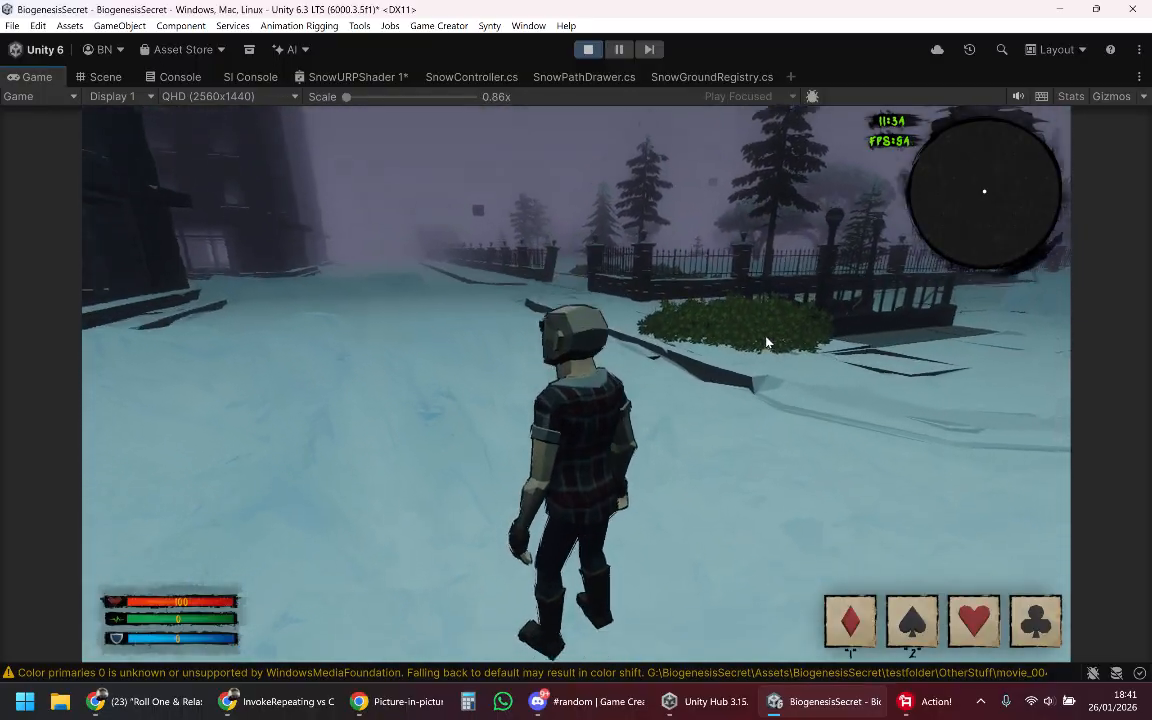
{"action": "key", "text": "w"}
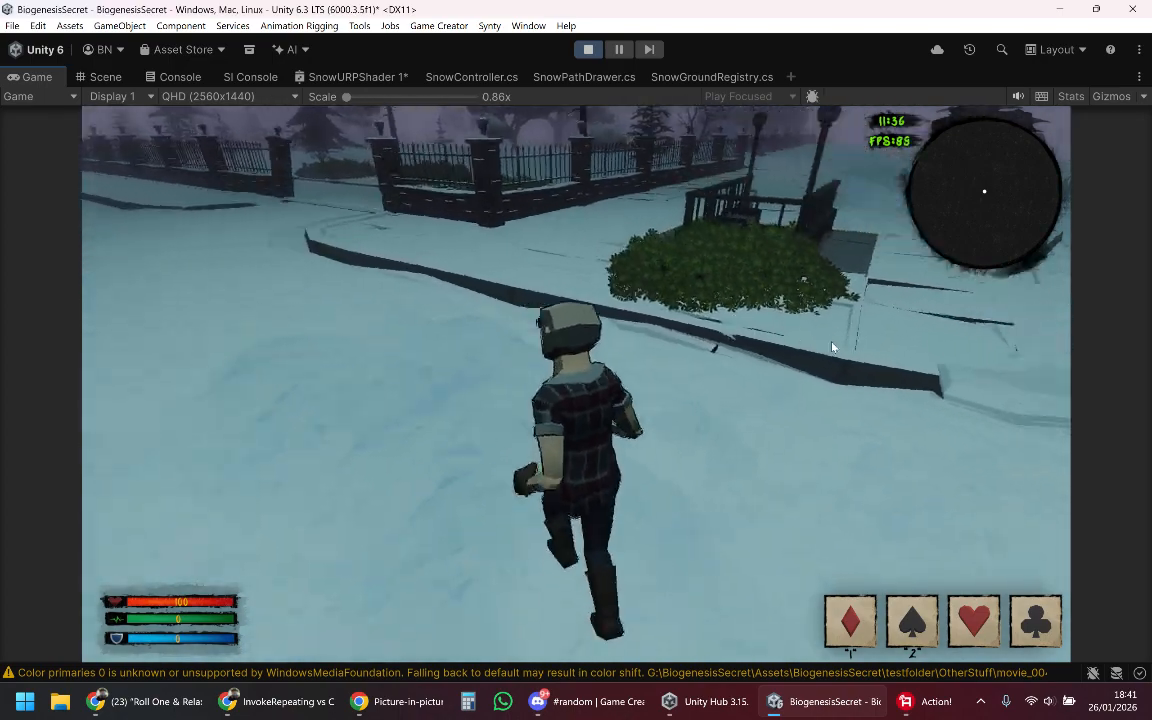
{"action": "key", "text": "s"}
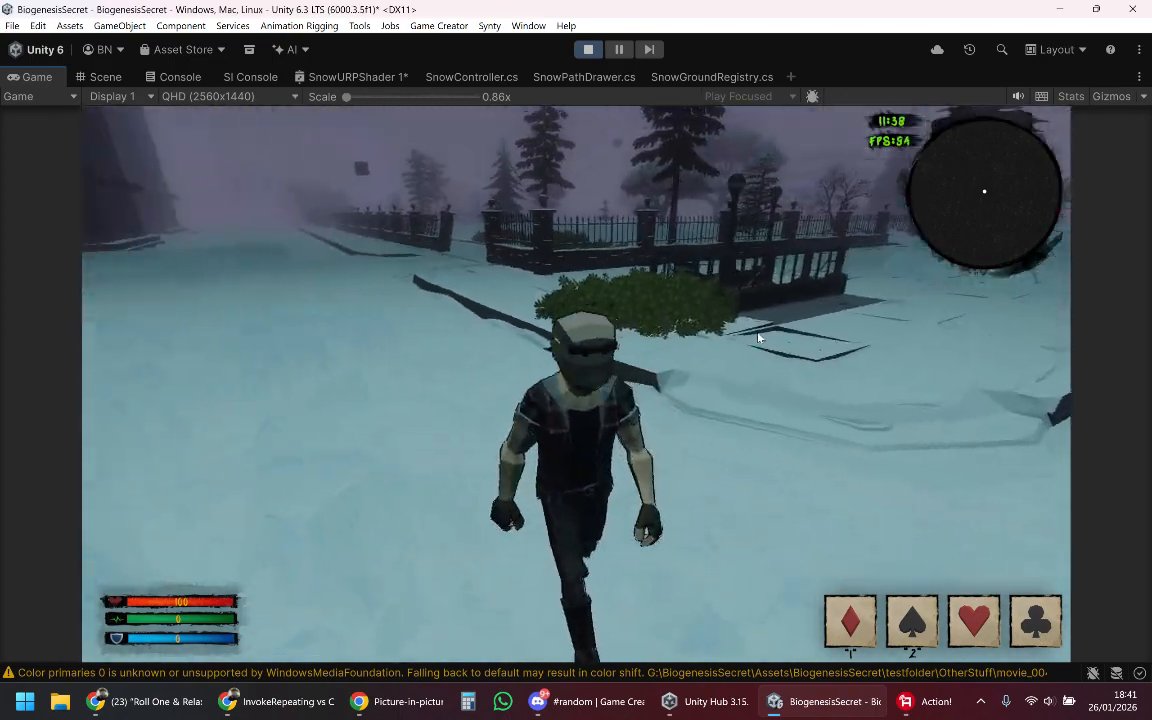
{"action": "key", "text": "w"}
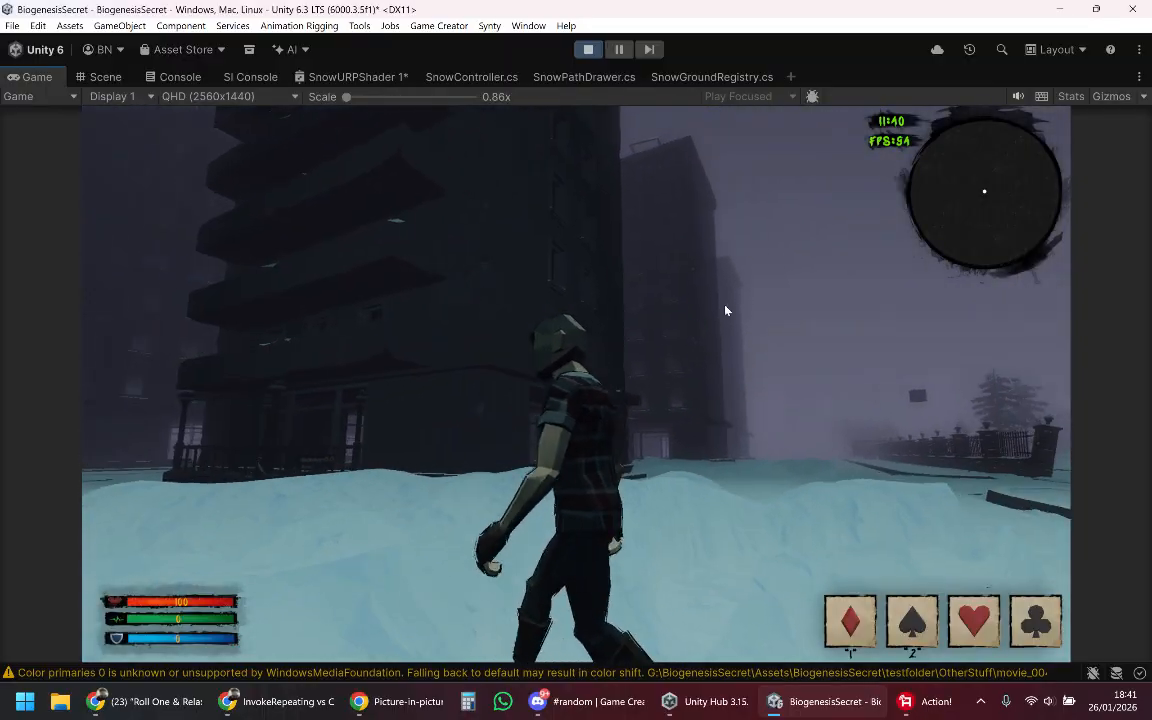
{"action": "key", "text": "s"}
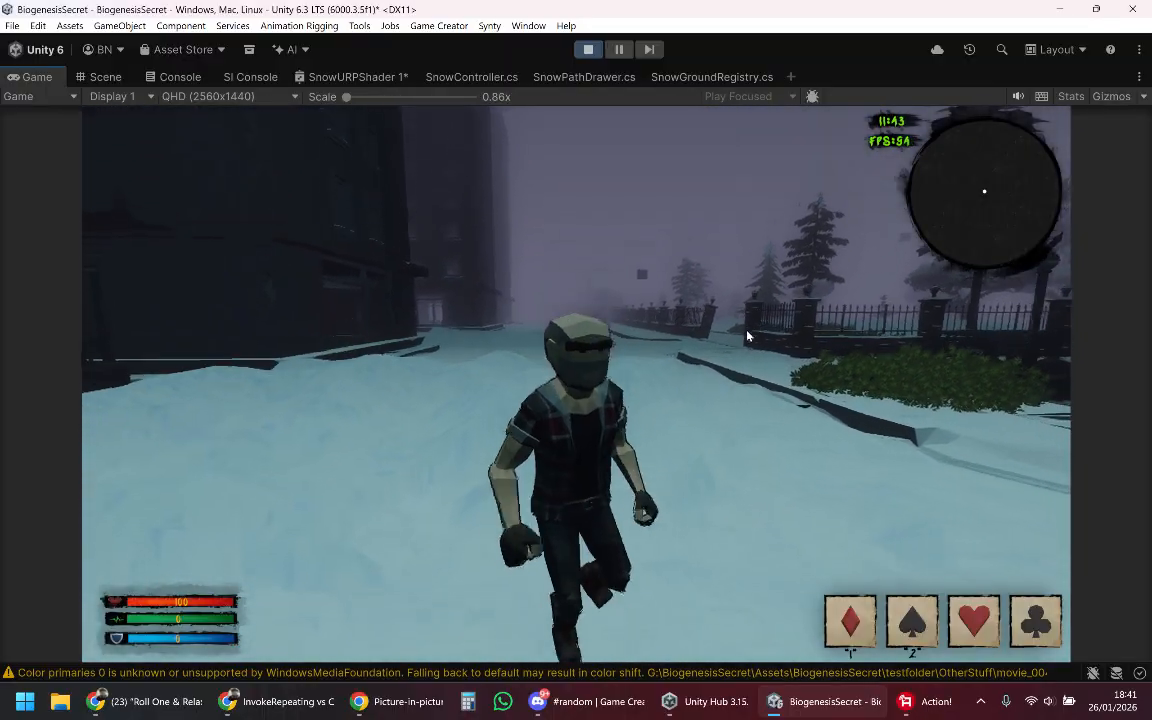
{"action": "key", "text": "d"}
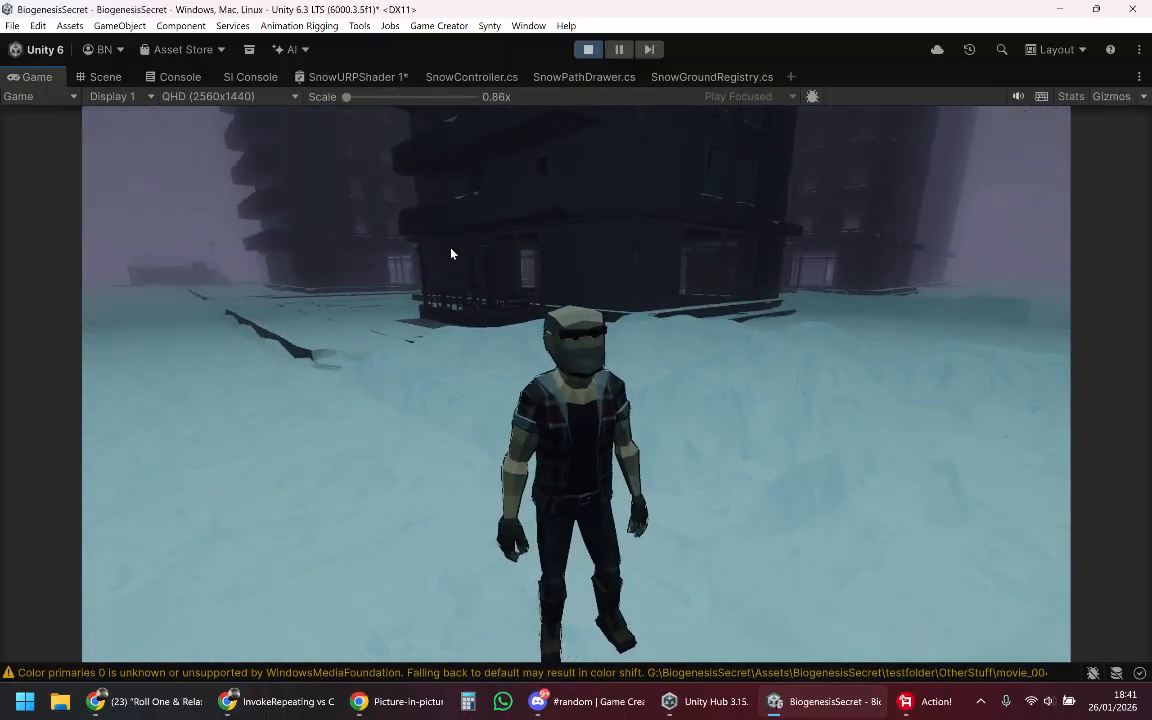
Step: Switch to the Scene view and move the selected snow patch down the street beside the far building
{"action": "left_click", "coordinate": [105, 79]}
{"action": "key", "text": "s"}
{"action": "right_click_drag", "start_coordinate": [600, 401], "coordinate": [780, 340]}
{"action": "key", "text": "w"}
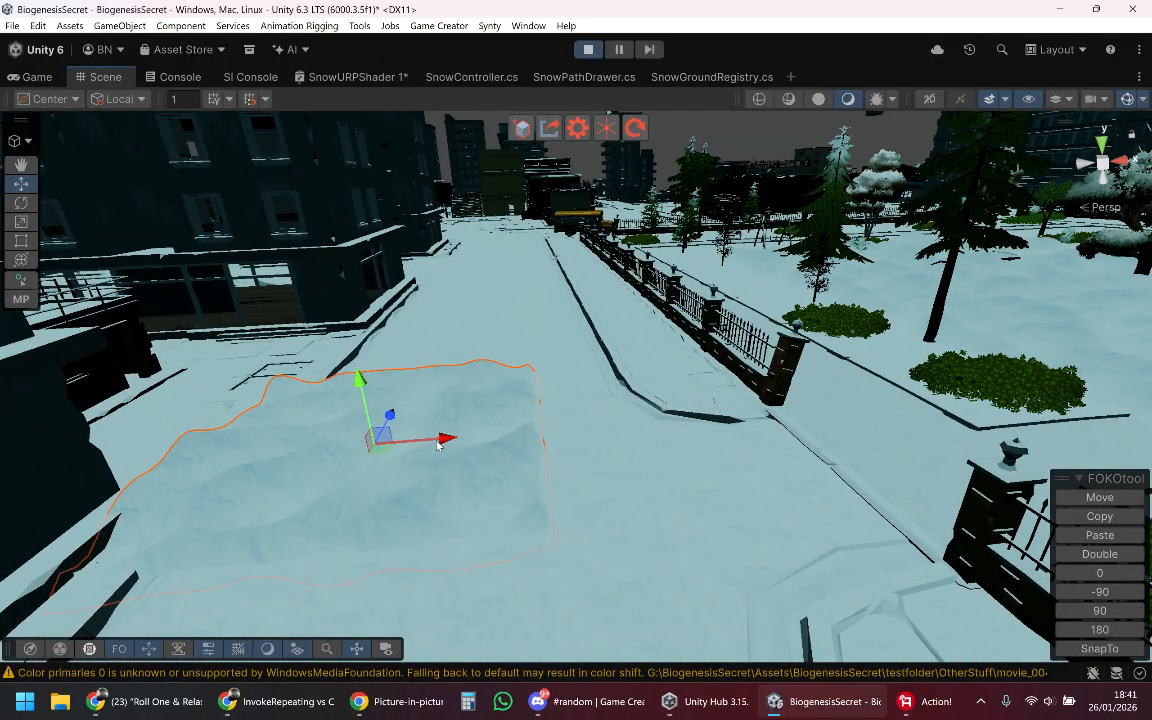
{"action": "left_click_drag", "start_coordinate": [398, 412], "coordinate": [452, 350]}
{"action": "left_click_drag", "start_coordinate": [508, 284], "coordinate": [516, 270]}
{"action": "key", "text": "w"}
{"action": "right_click_drag", "start_coordinate": [622, 273], "coordinate": [469, 451]}
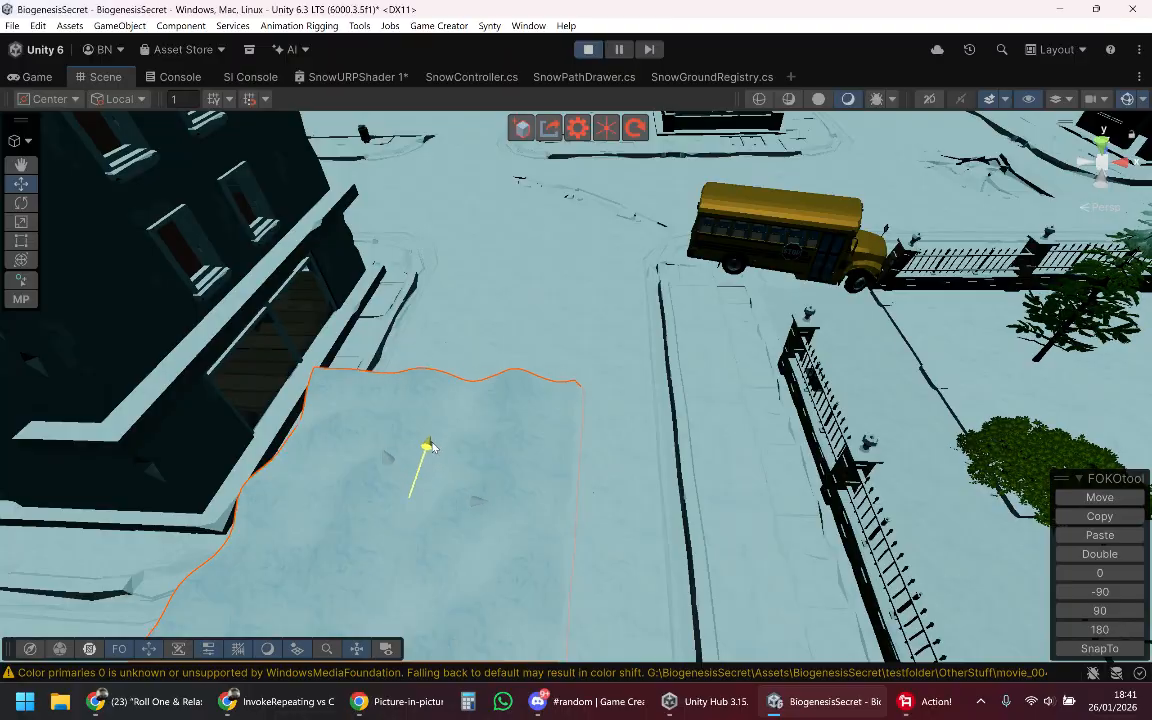
Step: Move the snow patch across the street to the rear of the yellow school bus
{"action": "left_click_drag", "start_coordinate": [432, 447], "coordinate": [527, 257]}
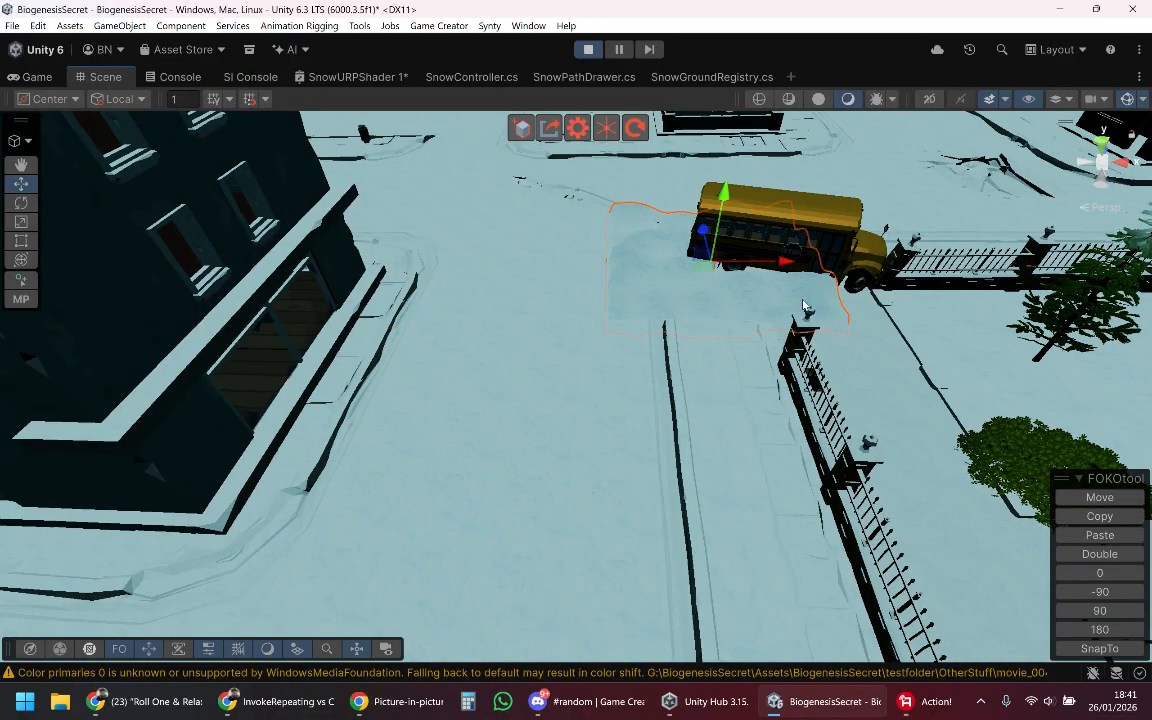
{"action": "right_click_drag", "start_coordinate": [803, 305], "coordinate": [211, 309]}
{"action": "key", "text": "w"}
{"action": "key", "text": "a"}
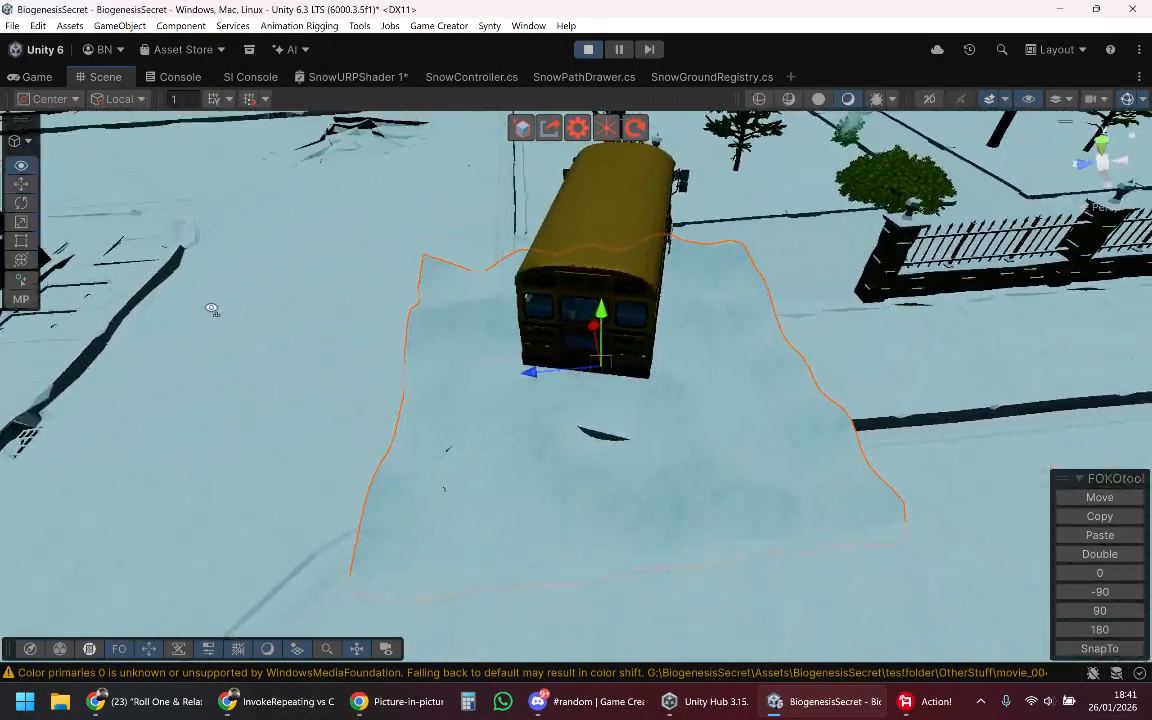
Step: Raise the snow patch to roof height, narrow it with the Scale tool and position it over the school bus roof
{"action": "left_click_drag", "start_coordinate": [600, 318], "coordinate": [575, 200]}
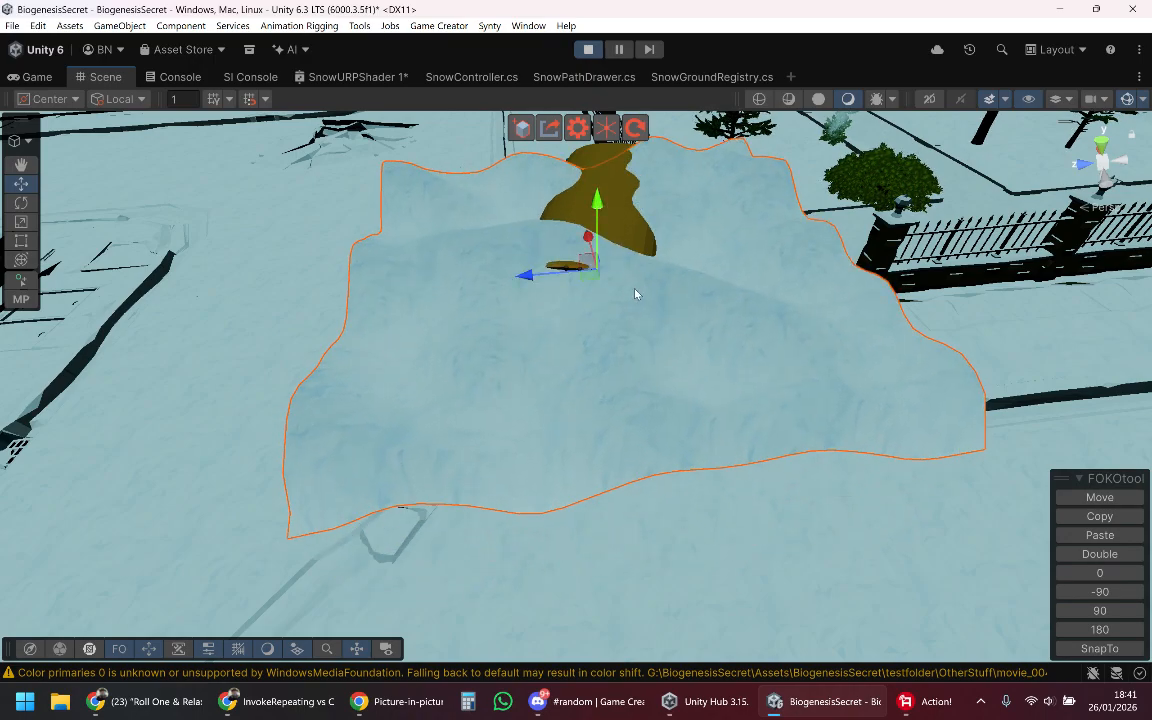
{"action": "key", "text": "f"}
{"action": "left_click_drag", "start_coordinate": [480, 325], "coordinate": [620, 349], "text": "alt"}
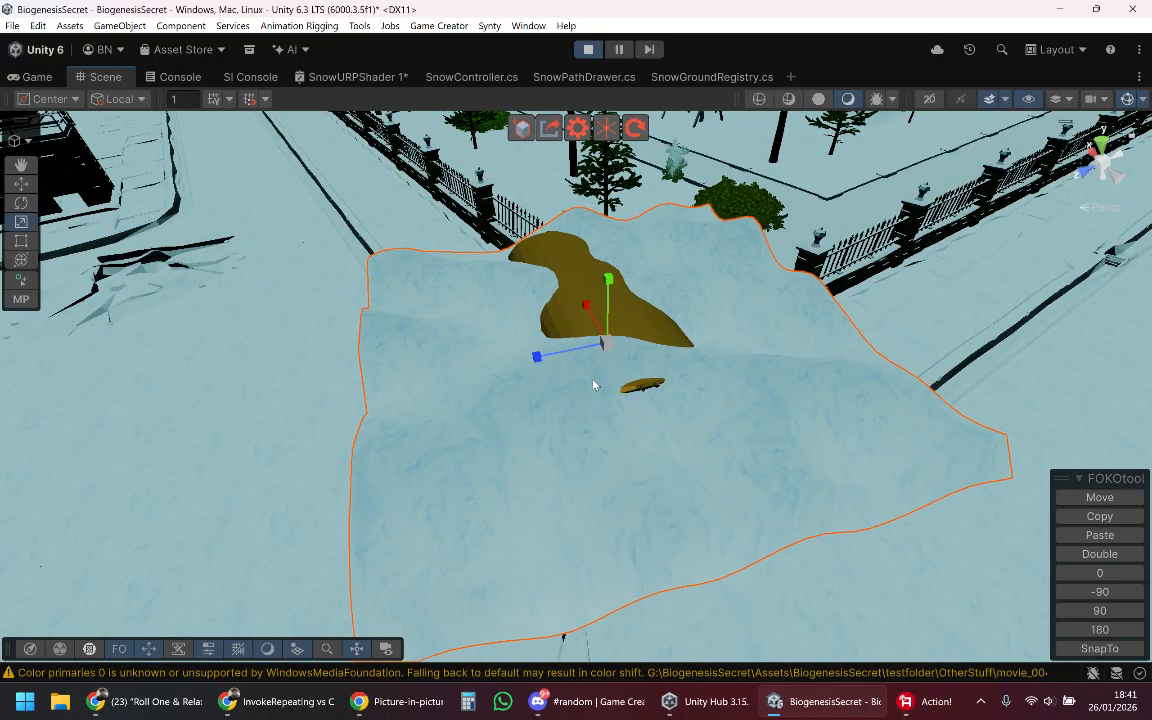
{"action": "left_click_drag", "start_coordinate": [540, 362], "coordinate": [676, 333], "text": "alt"}
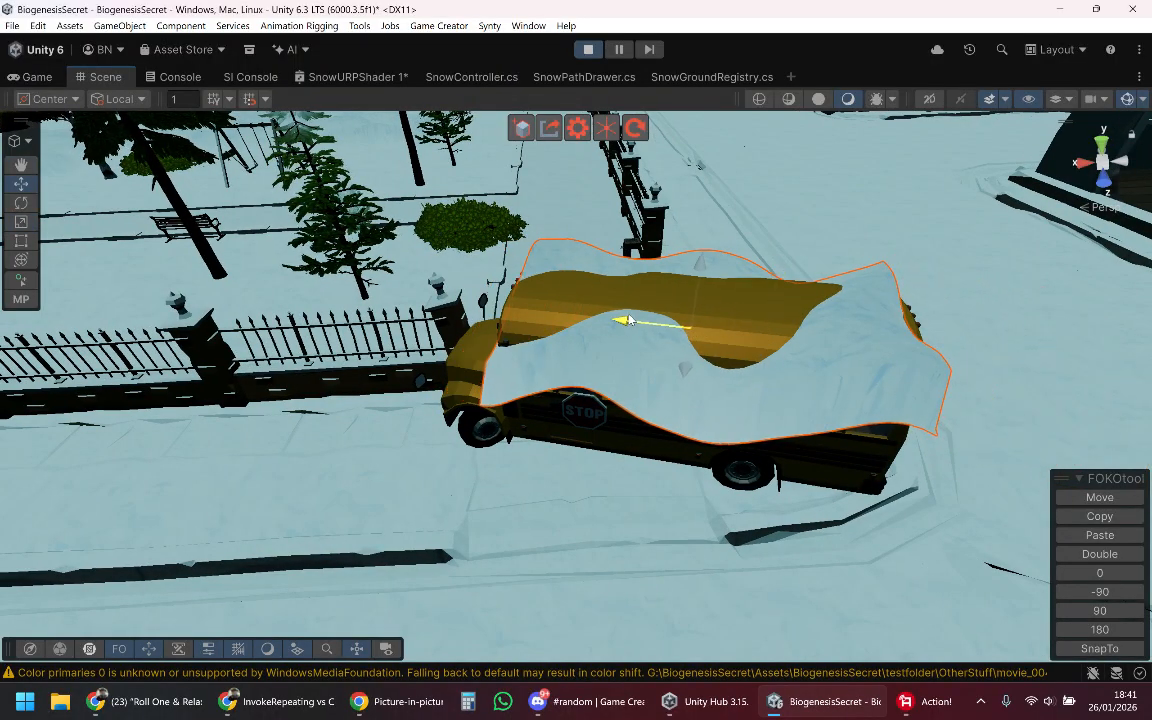
{"action": "left_click_drag", "start_coordinate": [628, 320], "coordinate": [620, 319]}
{"action": "left_click_drag", "start_coordinate": [738, 333], "coordinate": [640, 327], "text": "alt"}
Step: Scale the snow patch's height and length to fit the school bus roof
{"action": "left_click_drag", "start_coordinate": [578, 275], "coordinate": [527, 216]}
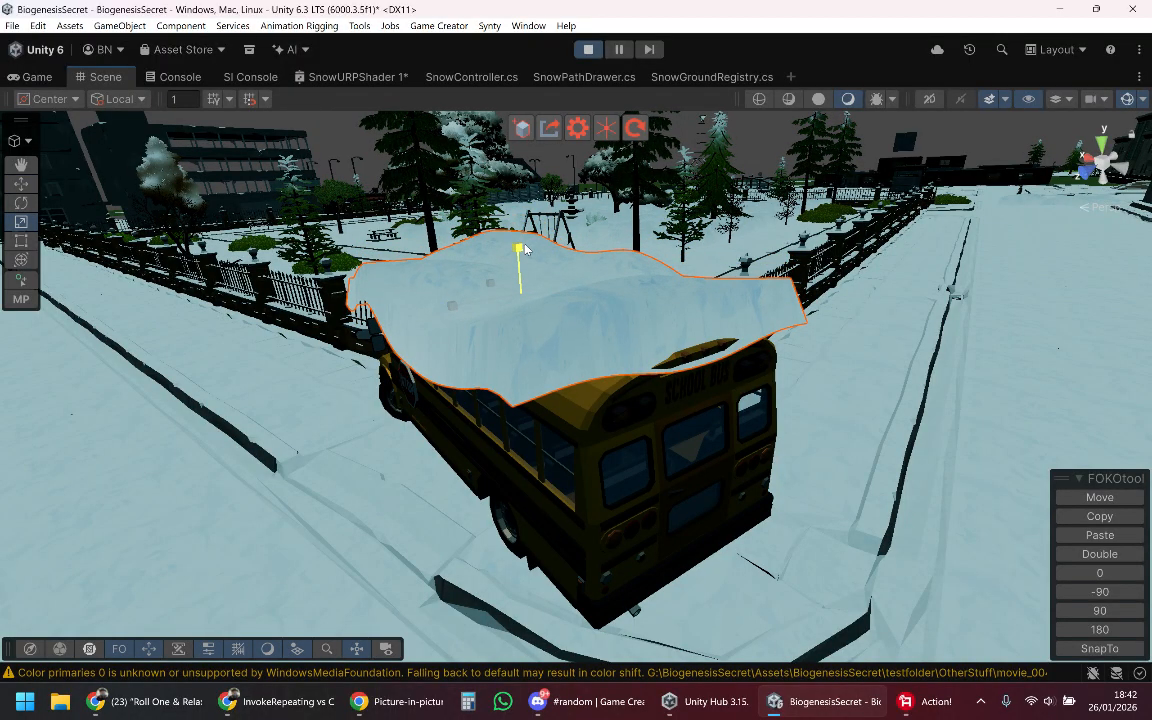
{"action": "left_click_drag", "start_coordinate": [527, 253], "coordinate": [768, 353], "text": "alt"}
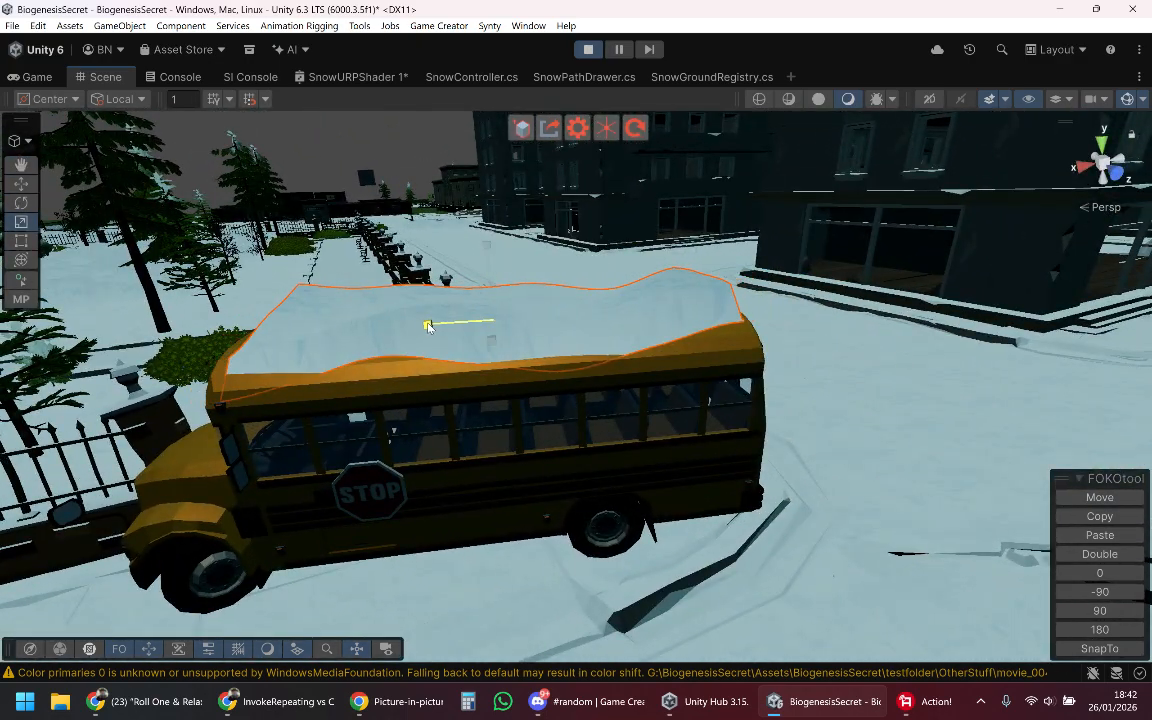
{"action": "left_click_drag", "start_coordinate": [601, 328], "coordinate": [340, 298], "text": "alt"}
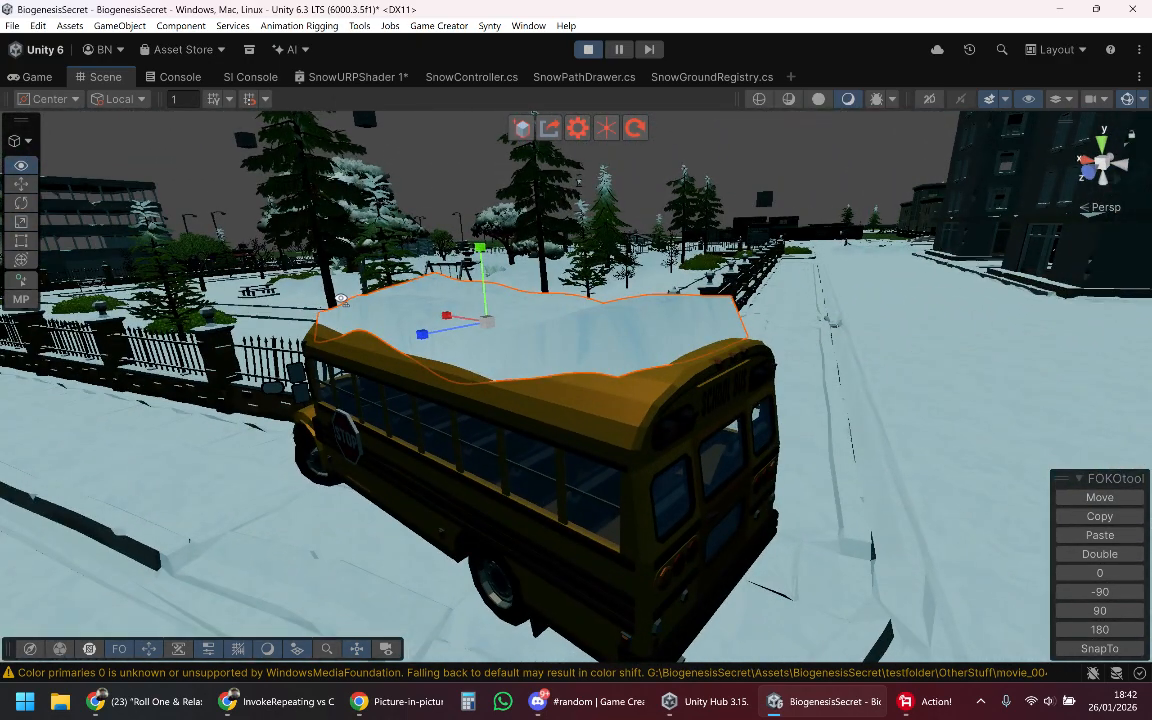
{"action": "left_click_drag", "start_coordinate": [472, 273], "coordinate": [267, 312], "text": "alt"}
Step: Shift the snow patch sideways over the bus roof and adjust its vertical scale
{"action": "key", "text": "w"}
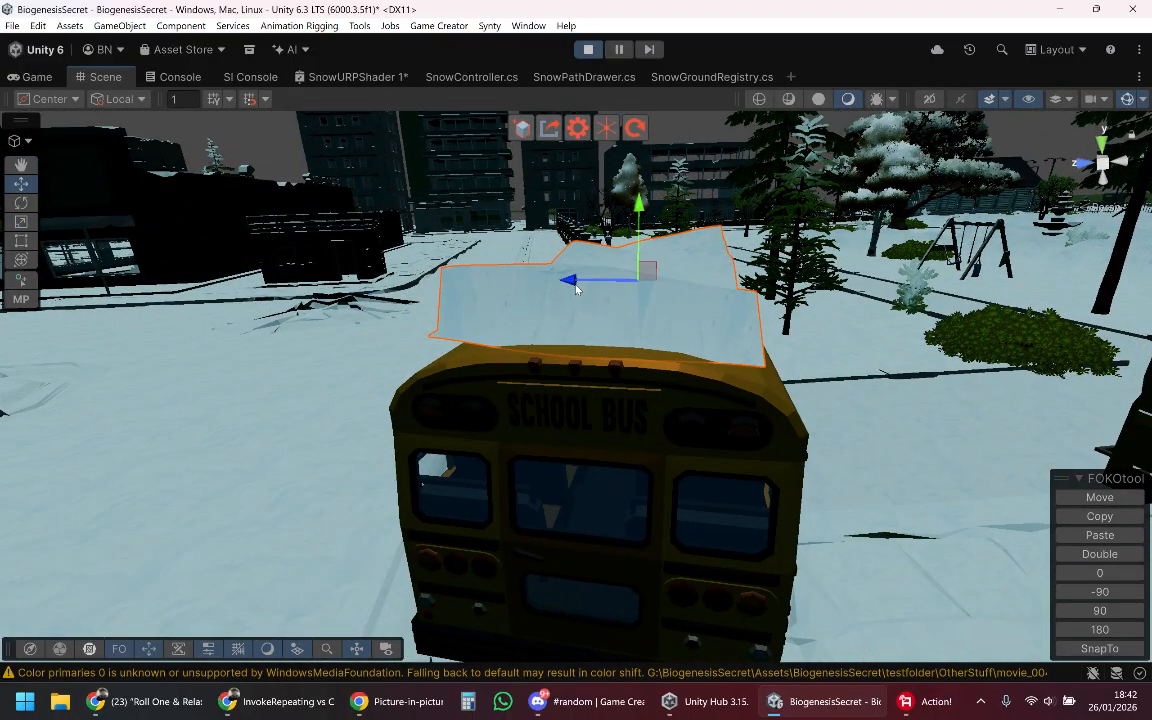
{"action": "left_click_drag", "start_coordinate": [576, 289], "coordinate": [388, 302], "text": "alt"}
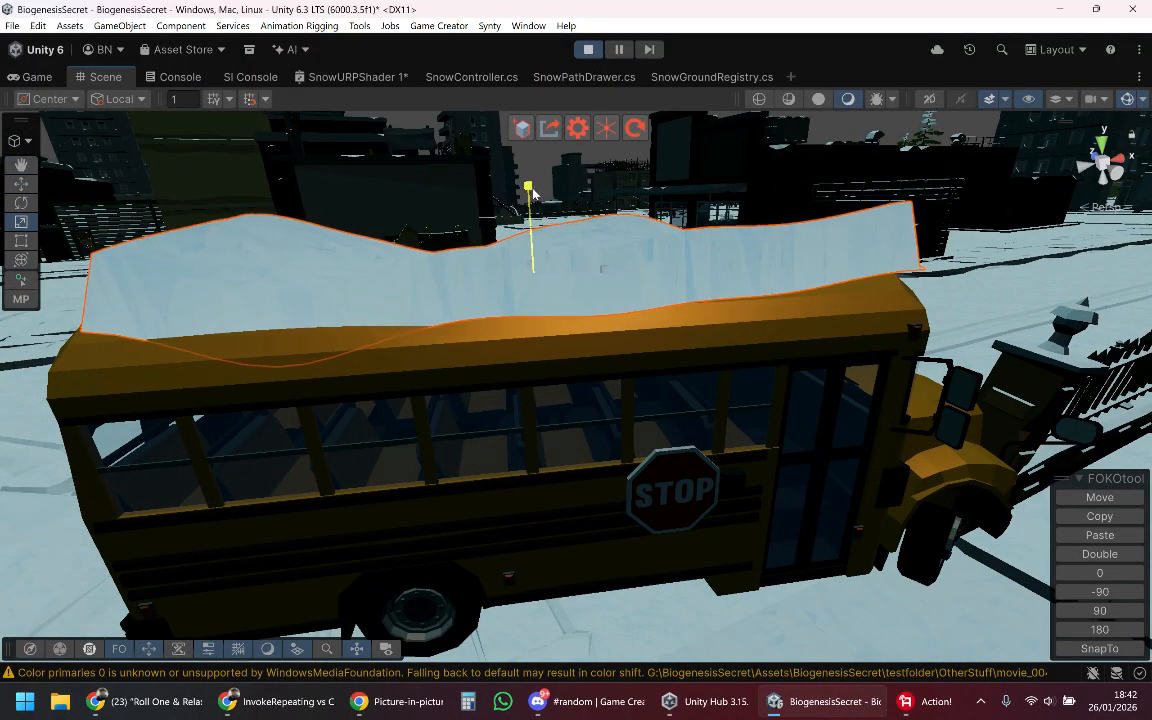
{"action": "left_click_drag", "start_coordinate": [533, 193], "coordinate": [562, 220]}
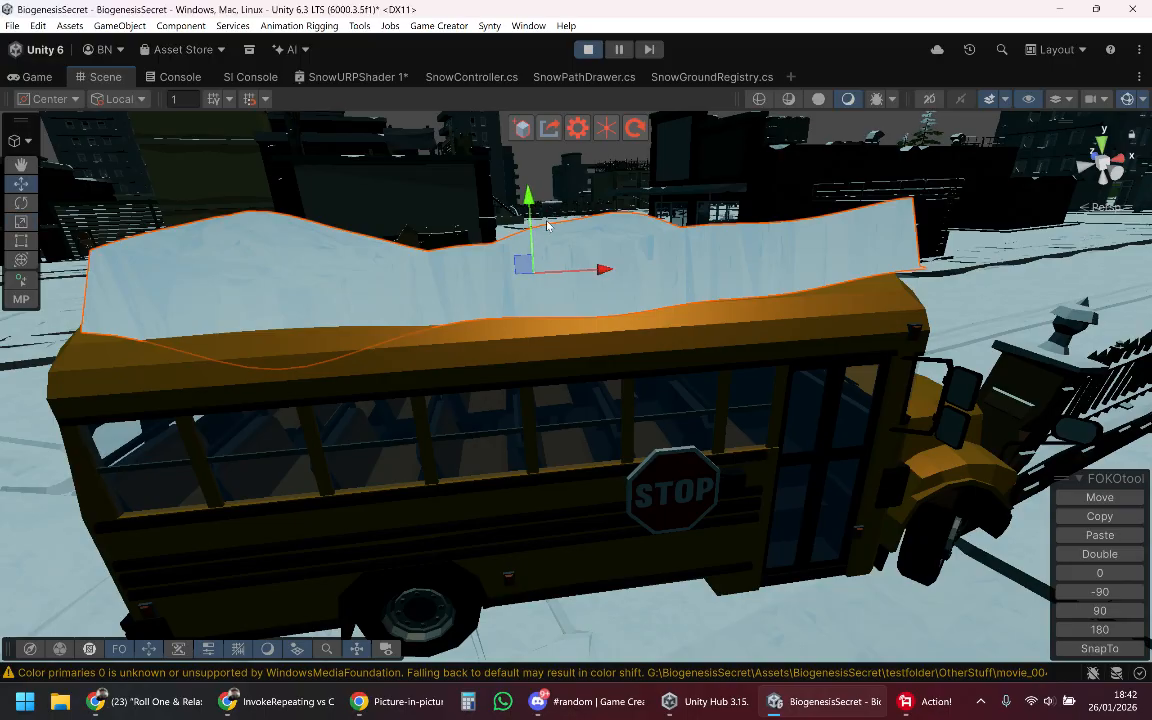
{"action": "left_click_drag", "start_coordinate": [649, 268], "coordinate": [210, 254], "text": "alt"}
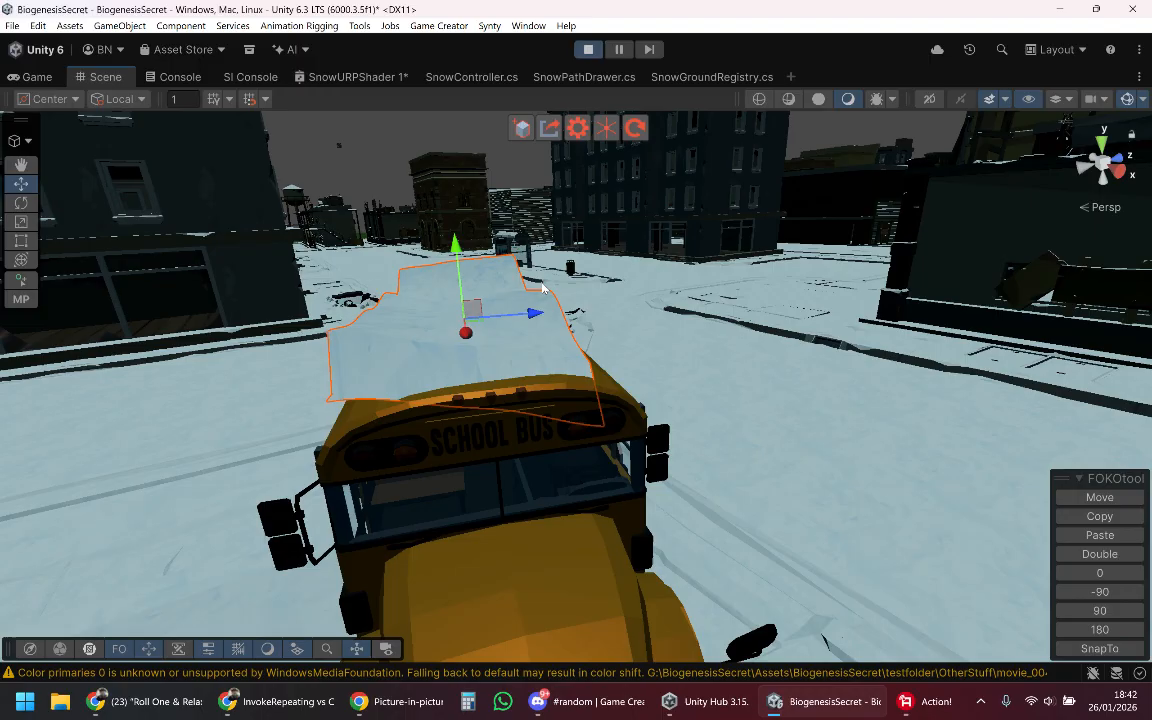
Step: Nudge the snow patch across, along and vertically so that it rests on the bus roof
{"action": "left_click_drag", "start_coordinate": [542, 288], "coordinate": [468, 309], "text": "alt"}
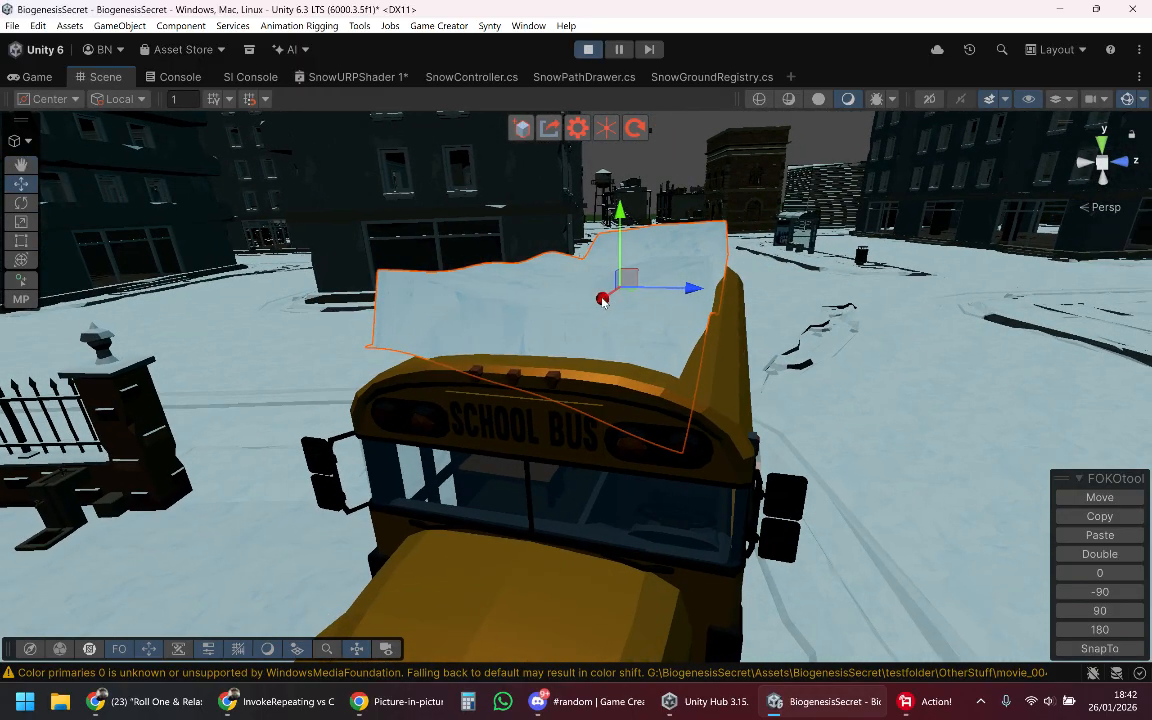
{"action": "left_click_drag", "start_coordinate": [602, 302], "coordinate": [546, 314], "text": "alt"}
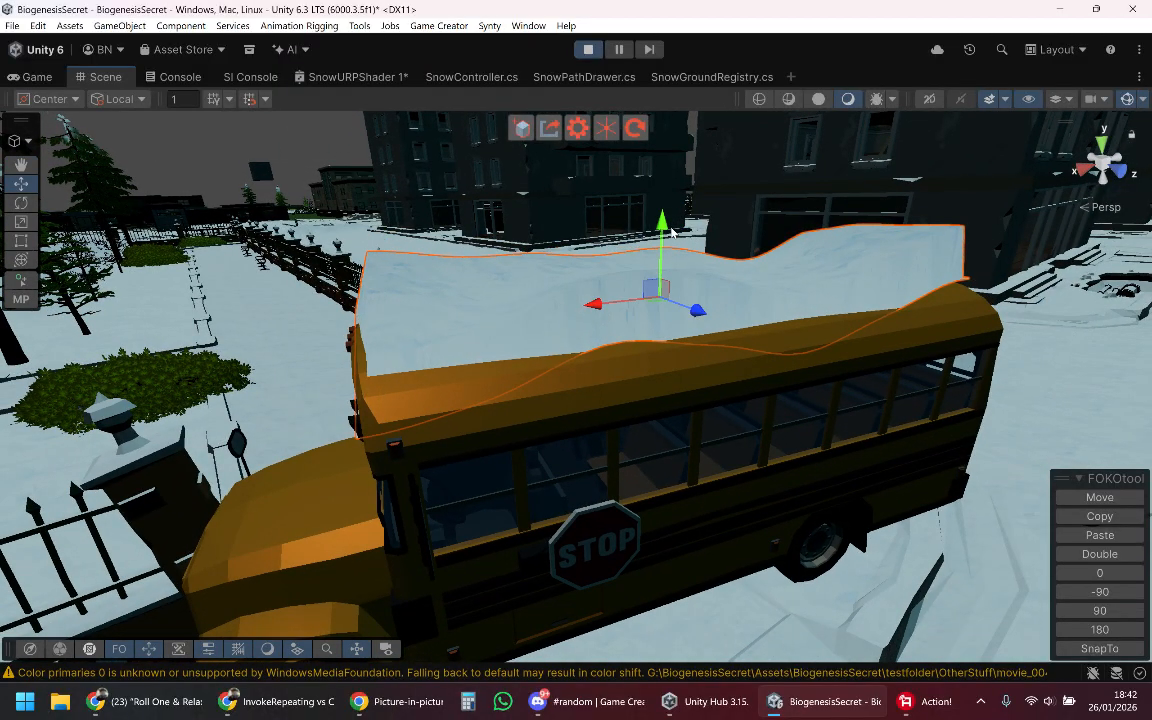
{"action": "left_click_drag", "start_coordinate": [671, 232], "coordinate": [505, 250]}
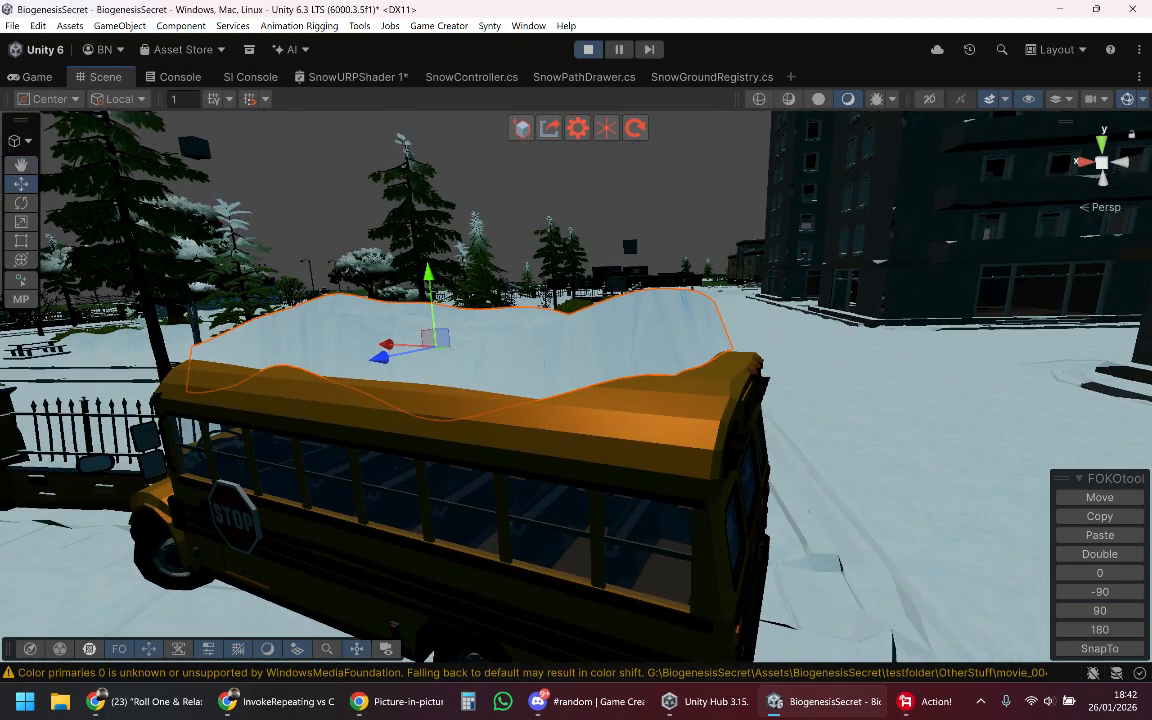
{"action": "left_click_drag", "start_coordinate": [117, 383], "coordinate": [1066, 417], "text": "alt"}
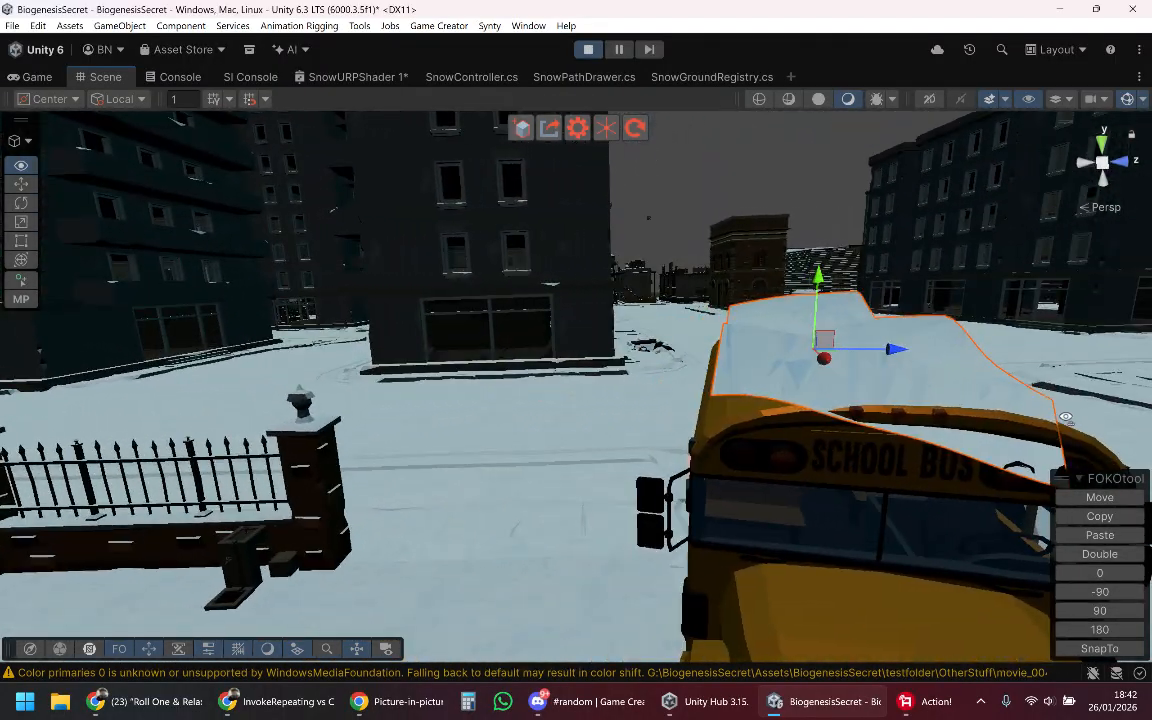
{"action": "left_click_drag", "start_coordinate": [909, 353], "coordinate": [906, 351]}
{"action": "right_click_drag", "start_coordinate": [906, 351], "coordinate": [563, 375]}
{"action": "key", "text": "a"}
{"action": "key", "text": "d"}
{"action": "key", "text": "a"}
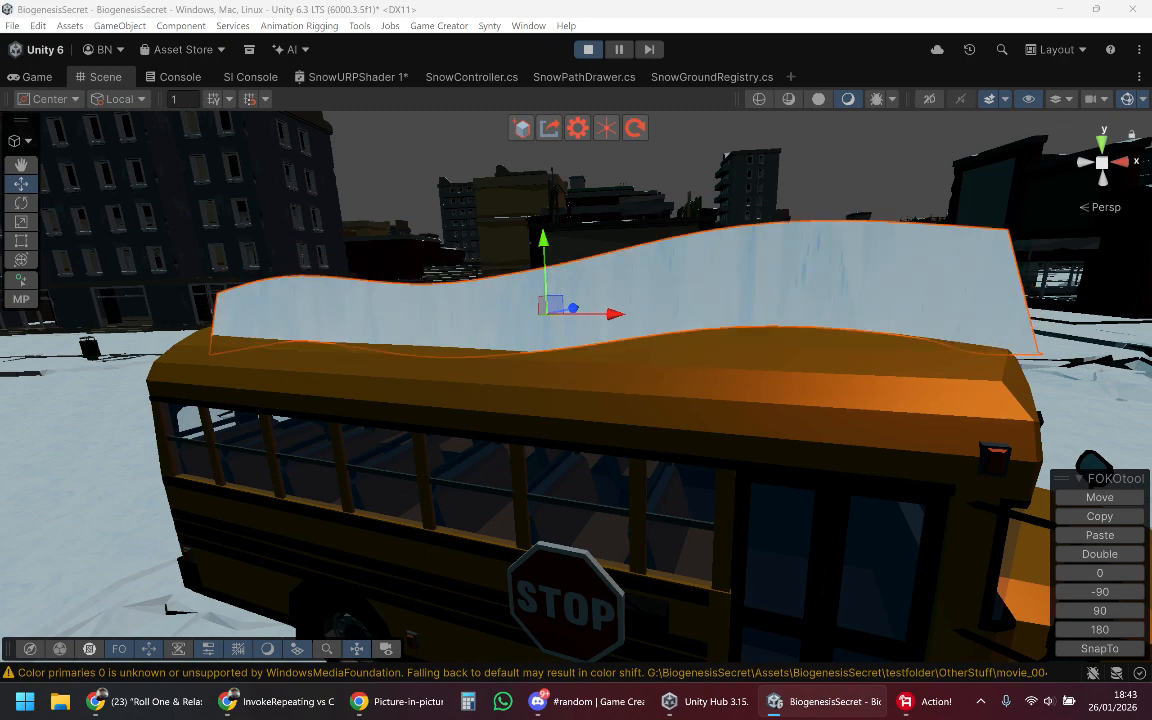
Step: Fine-tune the snow patch's position on the bus roof, aligning it with the front edge above the windshield
{"action": "right_click_drag", "start_coordinate": [381, 439], "coordinate": [458, 450]}
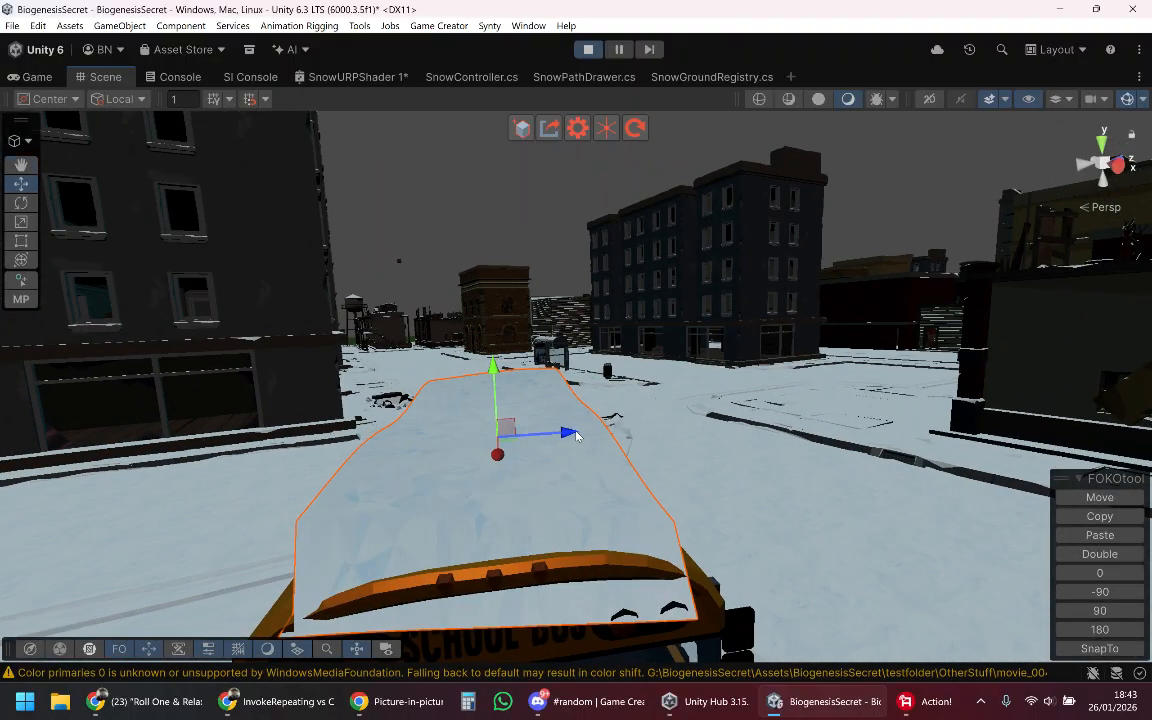
{"action": "right_click_drag", "start_coordinate": [566, 434], "coordinate": [385, 314]}
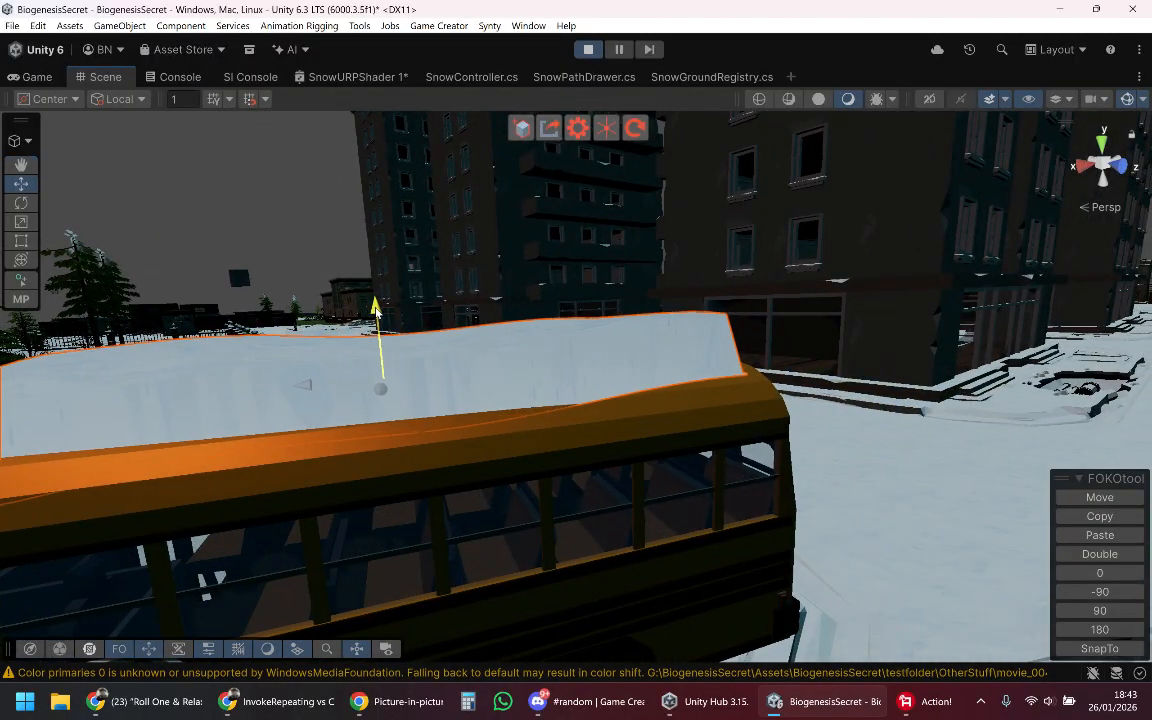
{"action": "right_click_drag", "start_coordinate": [517, 360], "coordinate": [626, 392]}
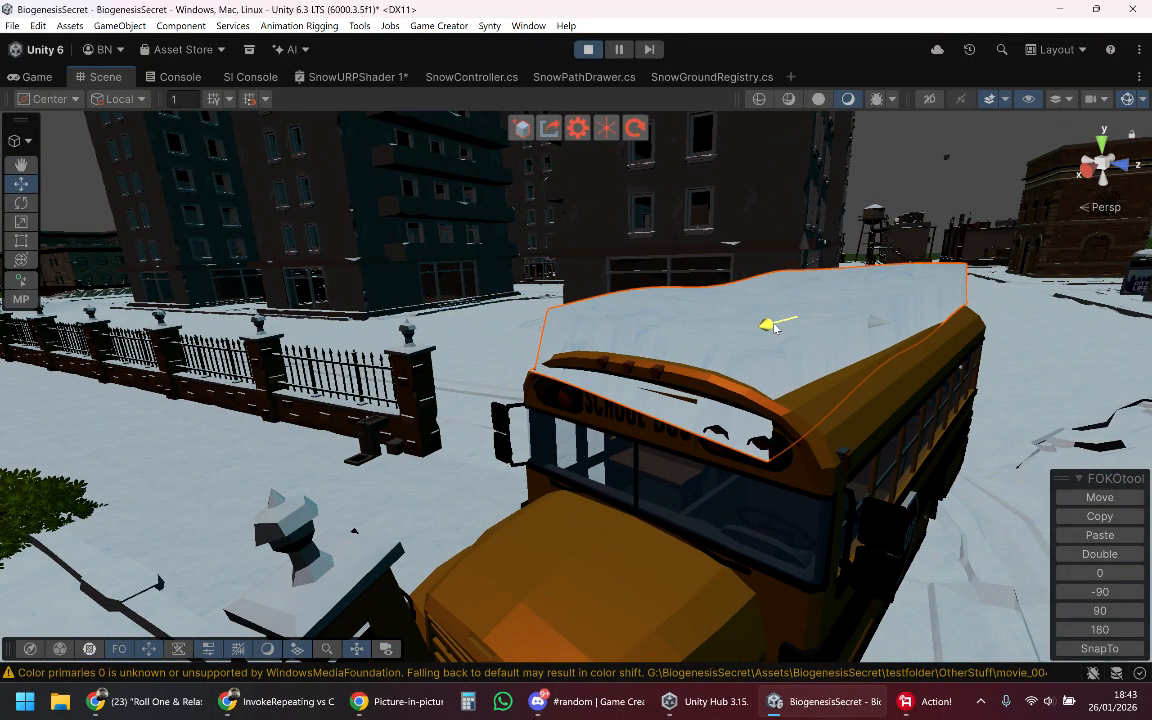
{"action": "right_click_drag", "start_coordinate": [778, 327], "coordinate": [300, 200]}
Step: Switch to the Game view and run the character down the street along the fence to the school bus
{"action": "left_click", "coordinate": [37, 77]}
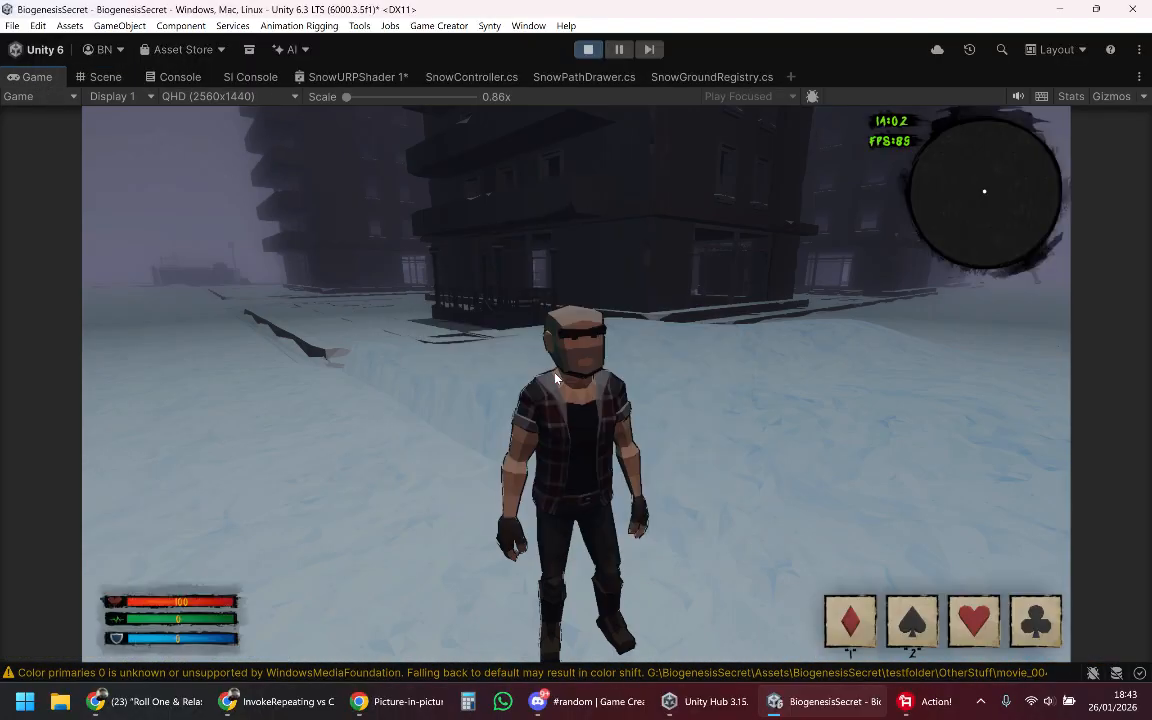
{"action": "key", "text": "w"}
{"action": "key", "text": "w"}
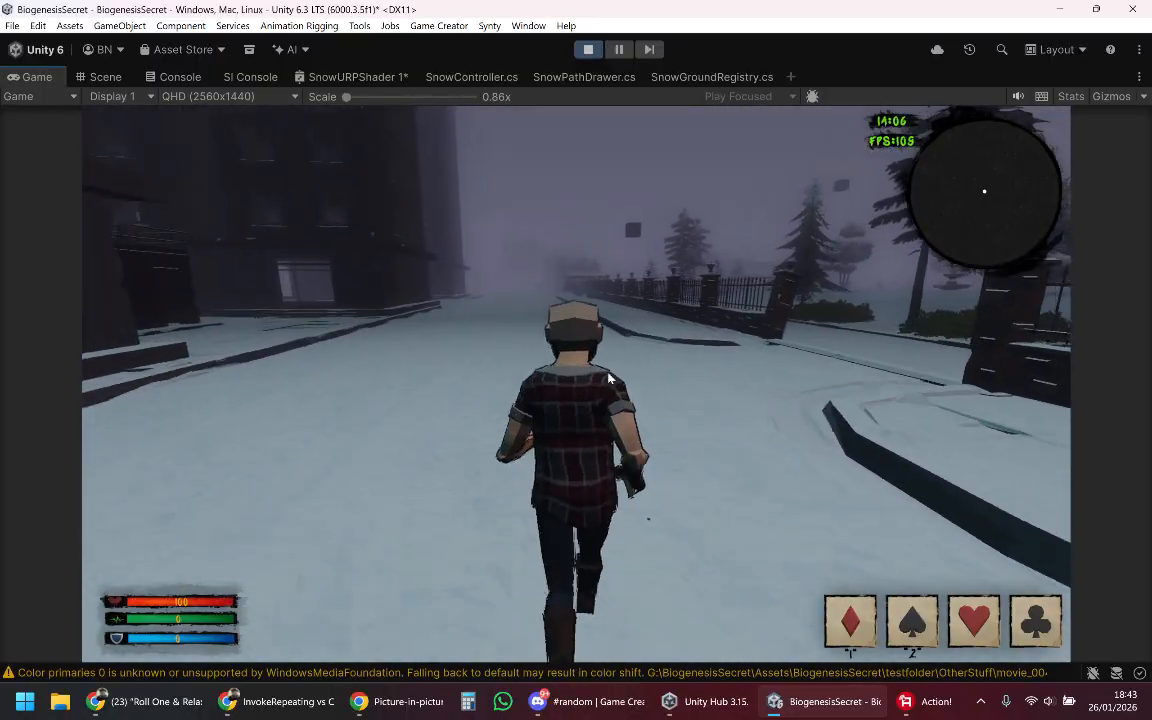
{"action": "key", "text": "w"}
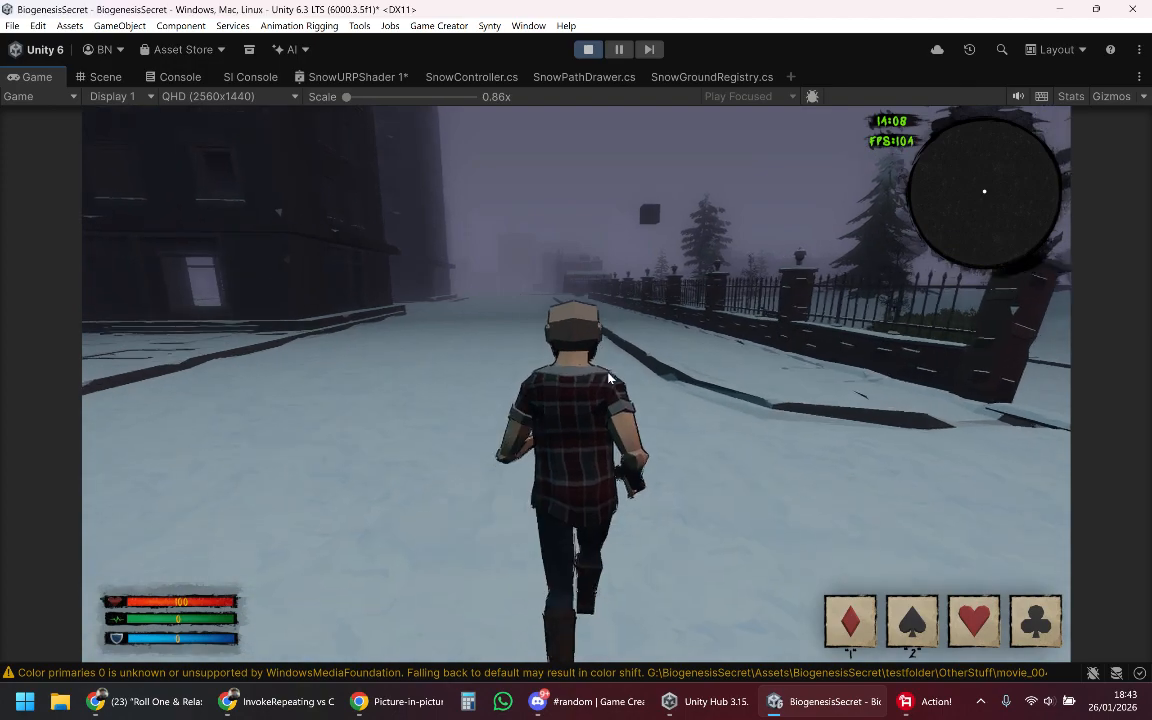
{"action": "key", "text": "w"}
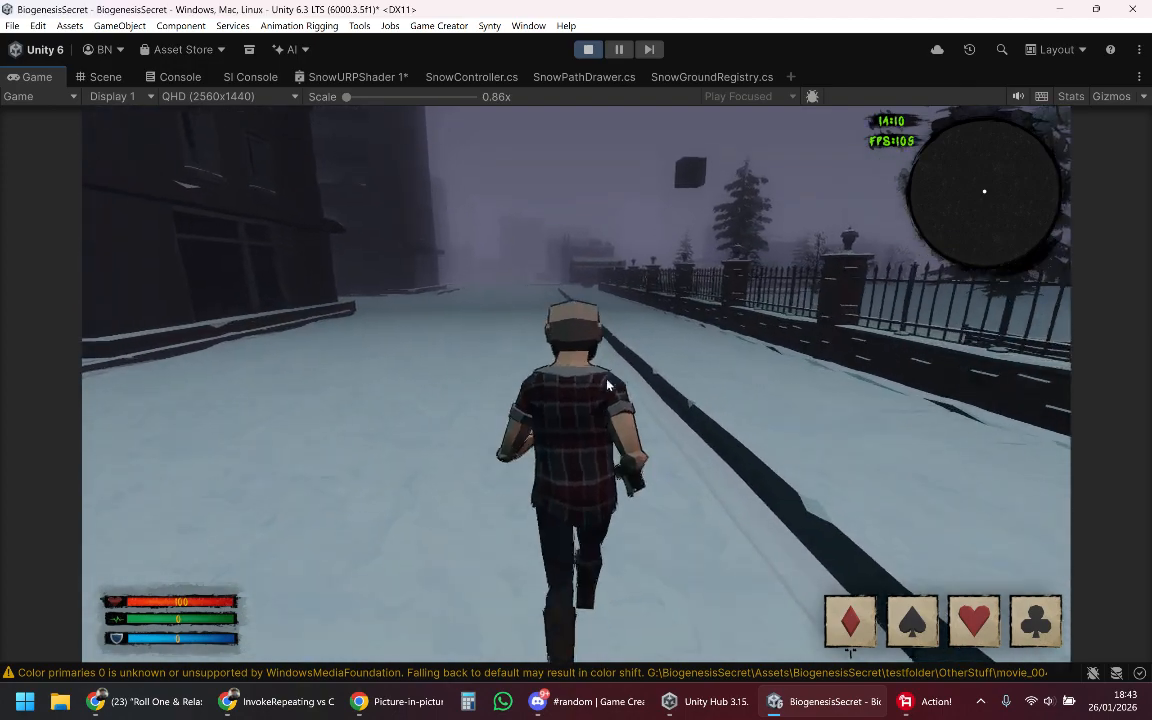
{"action": "key", "text": "w"}
{"action": "key", "text": "space"}
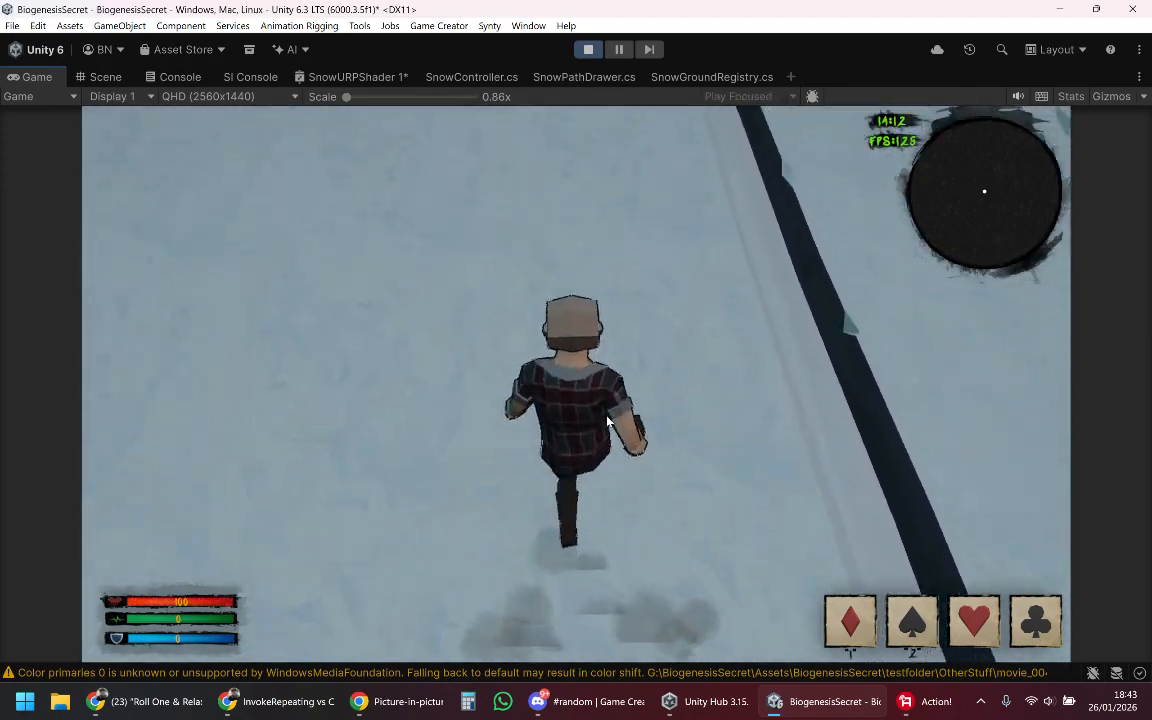
{"action": "key", "text": "w"}
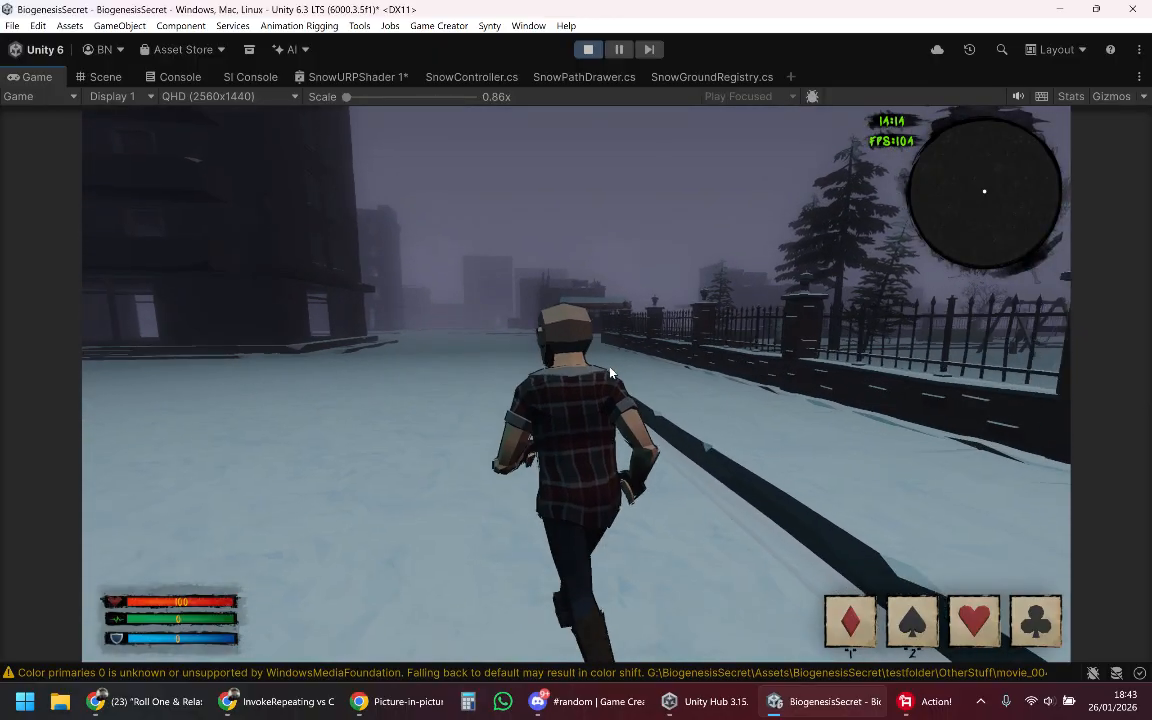
{"action": "key", "text": "w"}
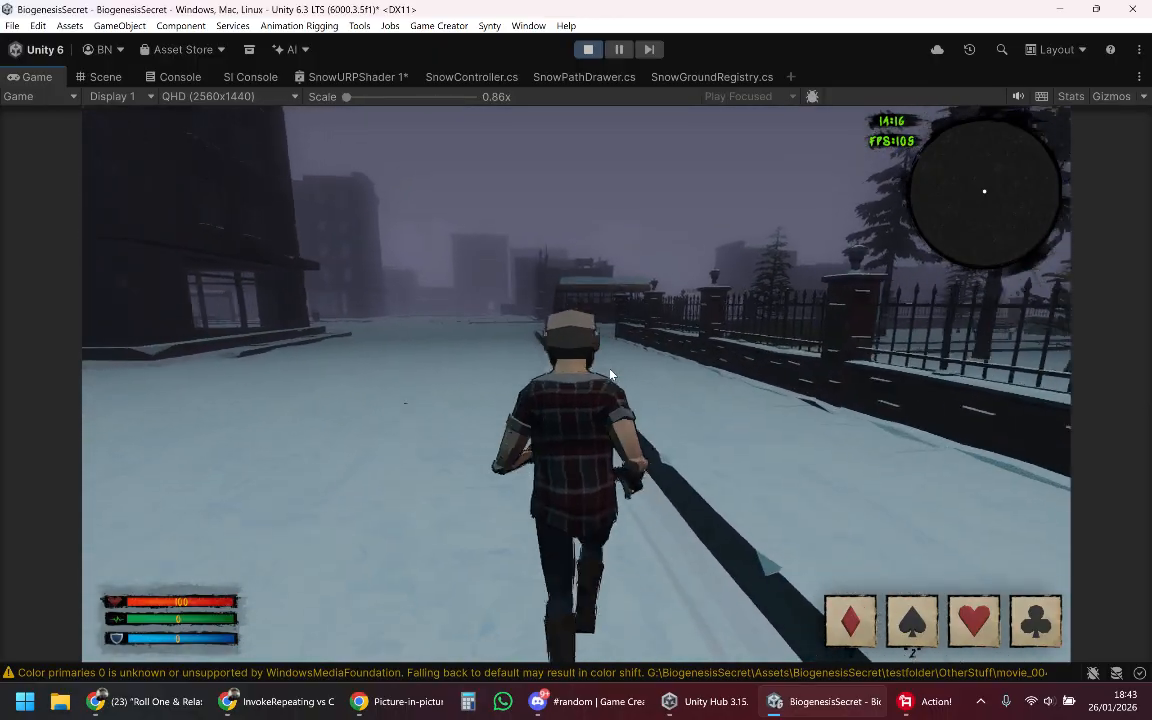
{"action": "key", "text": "w"}
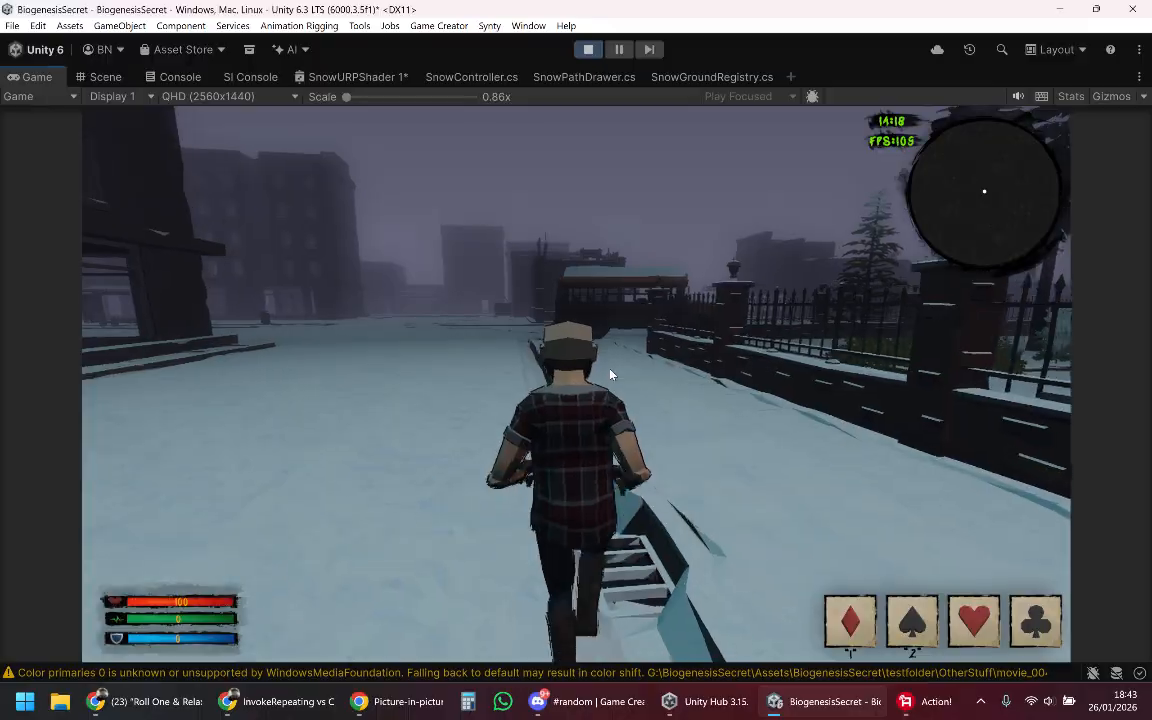
{"action": "key", "text": "w"}
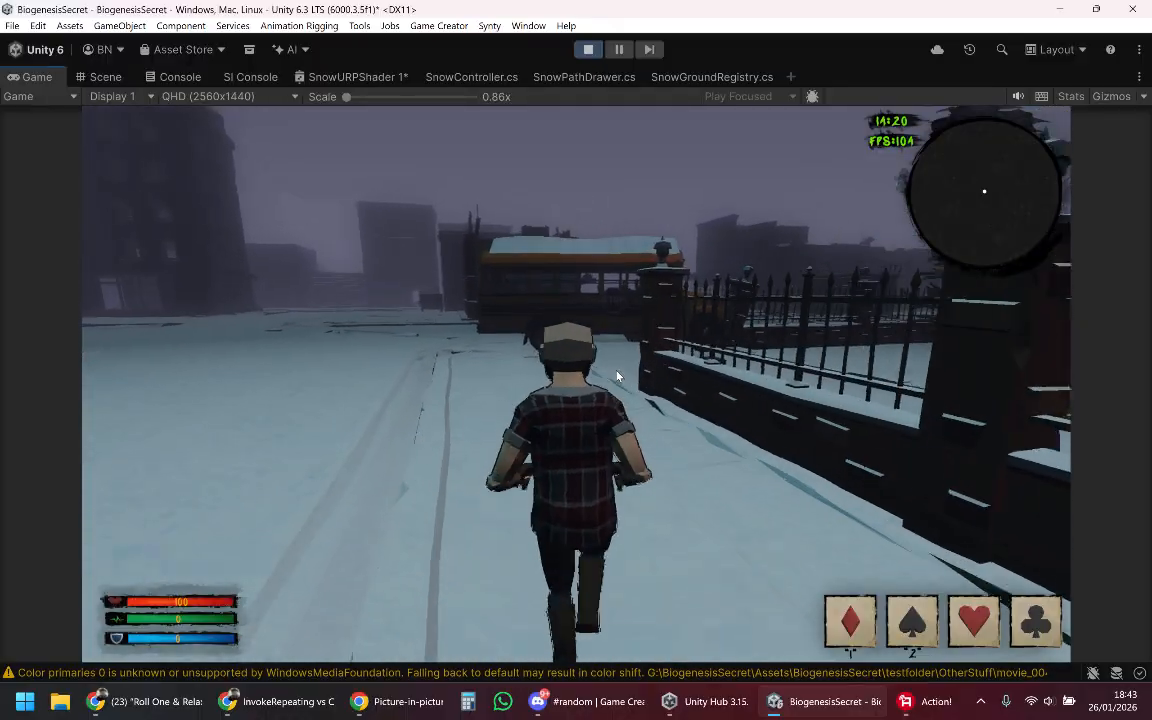
{"action": "key", "text": "w"}
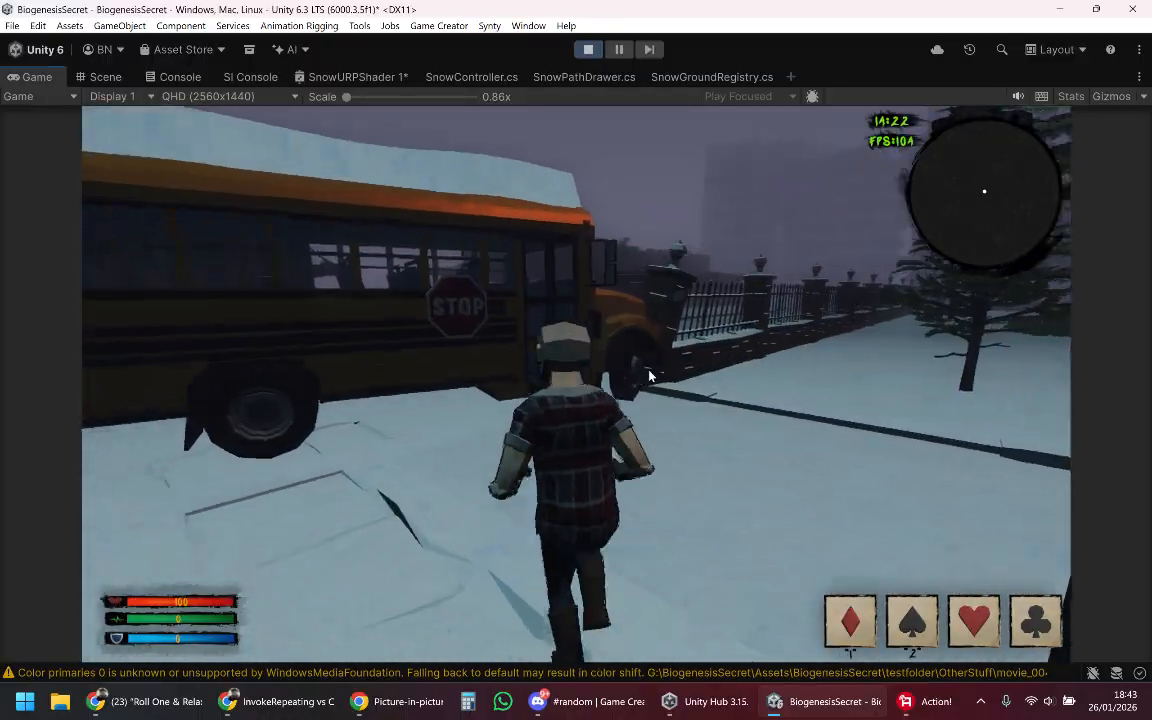
Step: Climb the character onto the bus hood and jump up onto the snow-covered roof
{"action": "key", "text": "d"}
{"action": "key", "text": "space"}
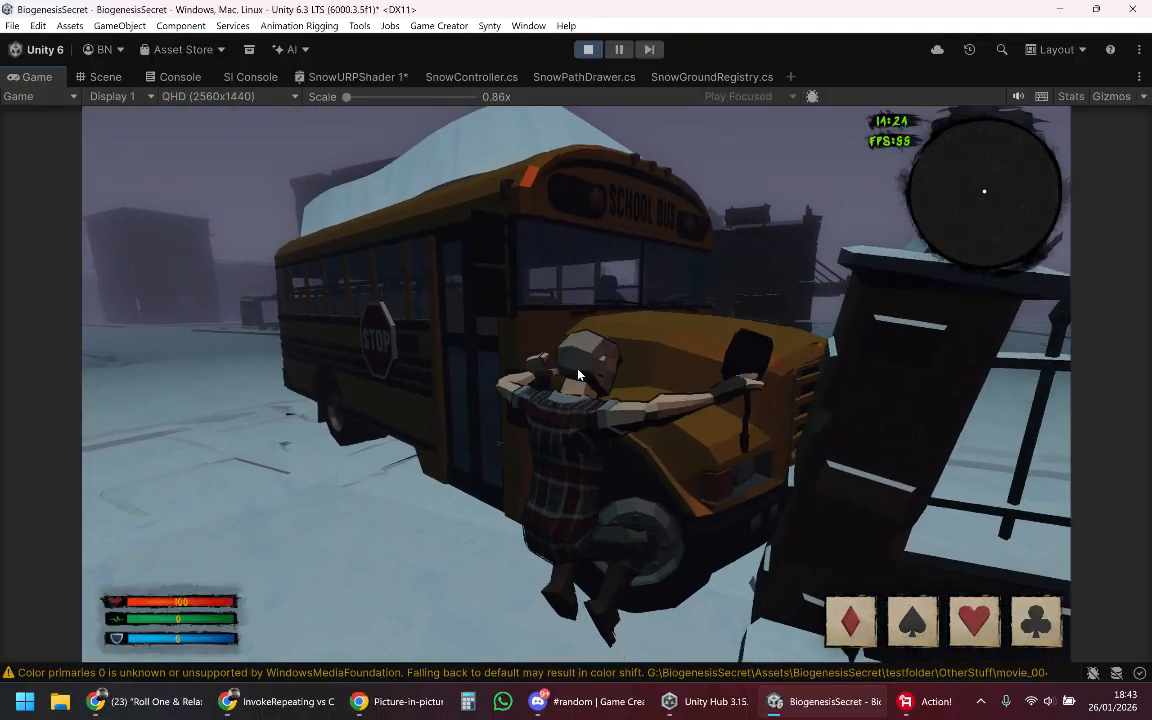
{"action": "key", "text": "s"}
{"action": "key", "text": "w"}
{"action": "key", "text": "space"}
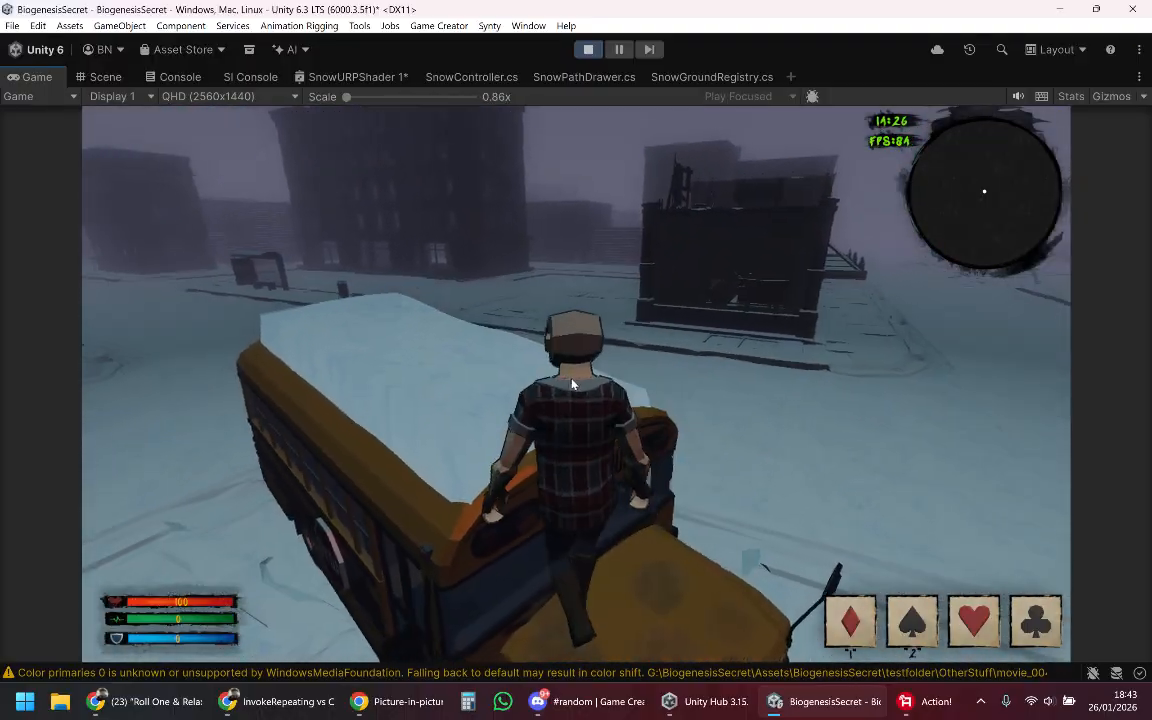
{"action": "key", "text": "w"}
{"action": "key", "text": "space"}
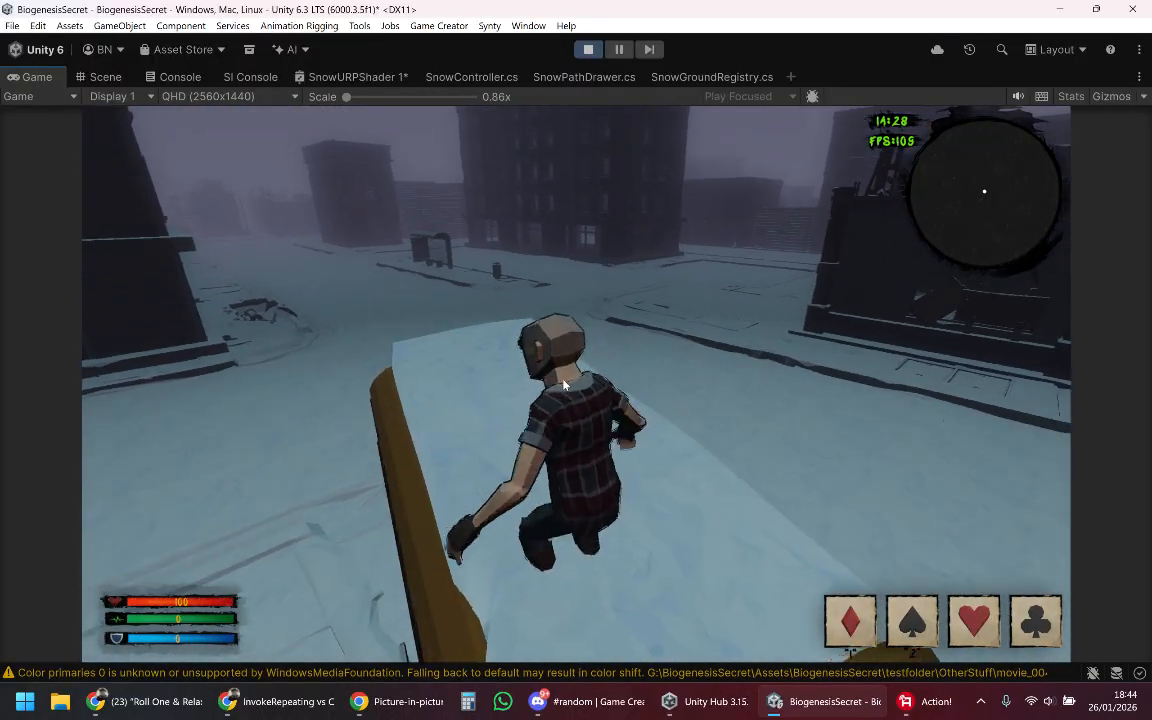
Step: Walk the character back and forth along the bus roof to carve trails through the snow patch
{"action": "key", "text": "a"}
{"action": "key", "text": "s"}
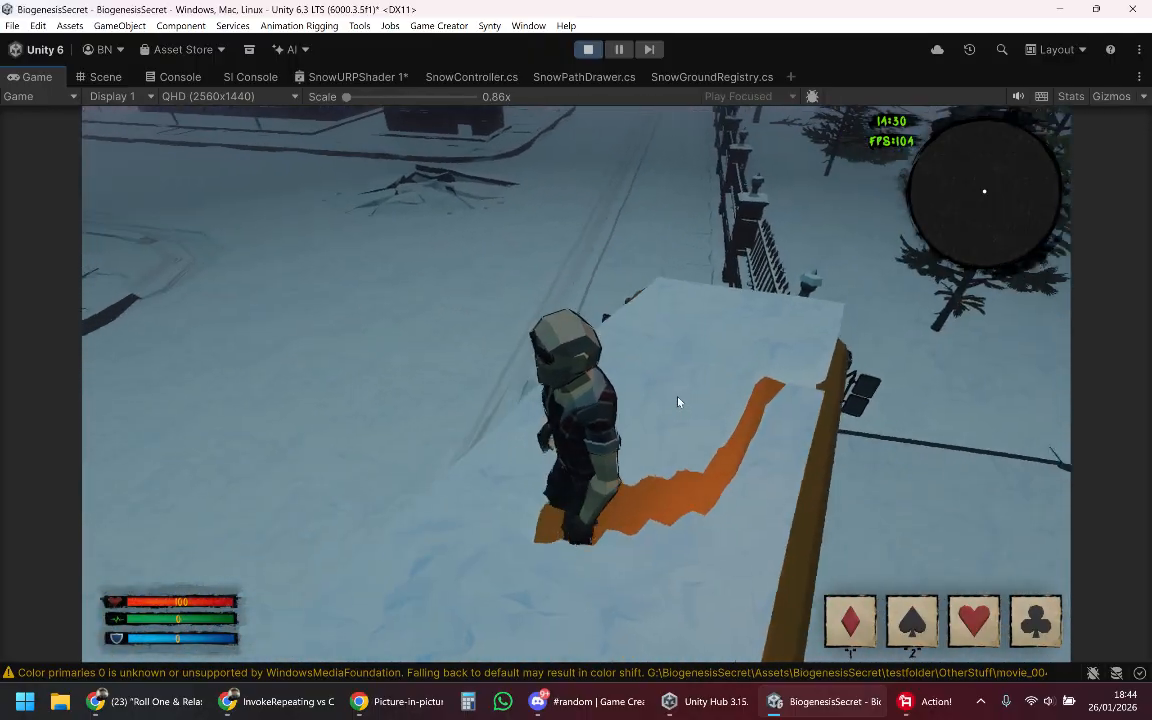
{"action": "key", "text": "s"}
{"action": "key", "text": "d"}
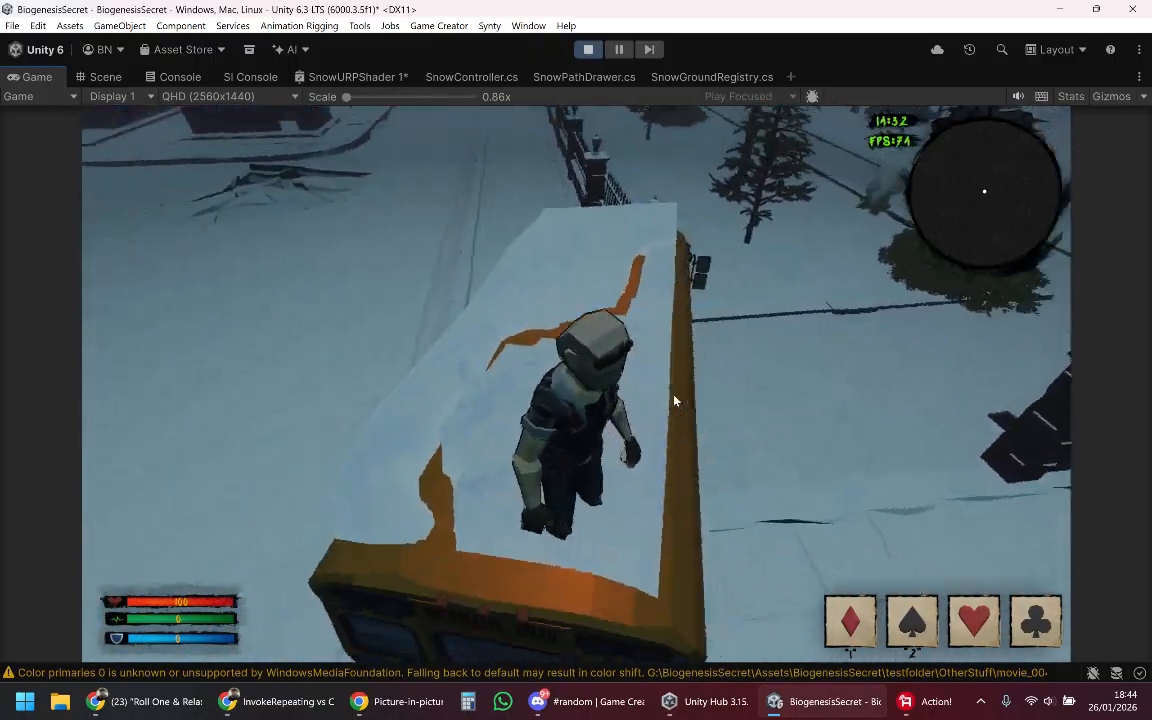
{"action": "key", "text": "w"}
{"action": "key", "text": "w"}
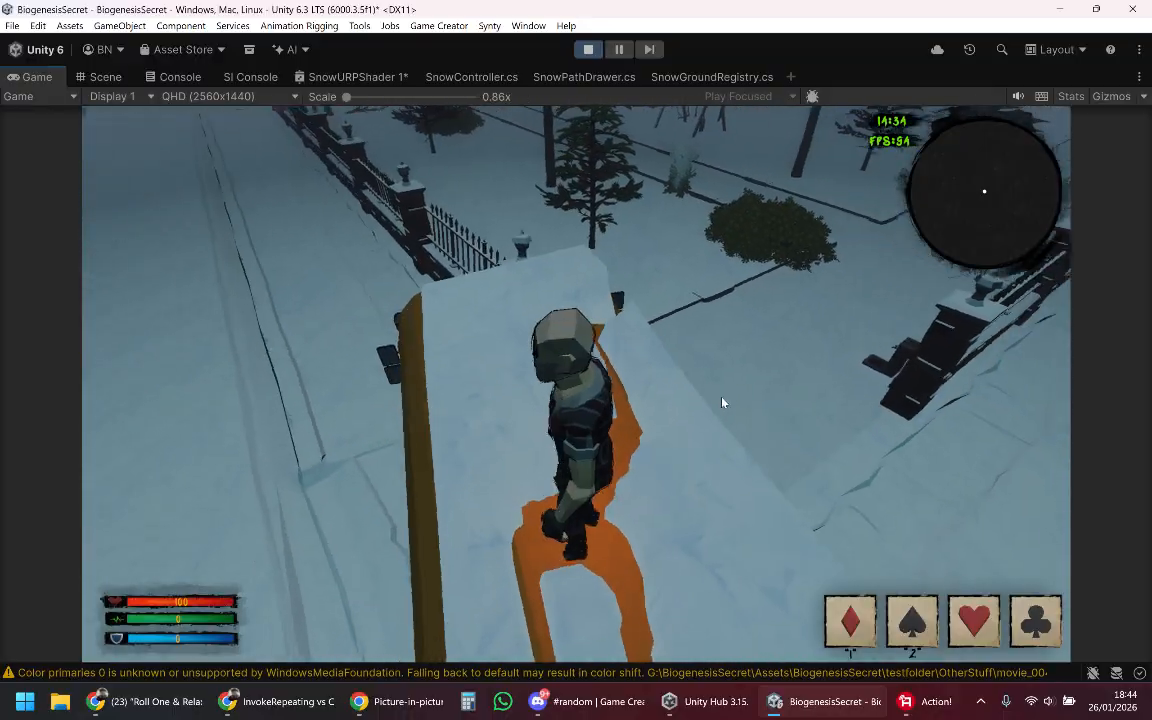
Step: Run the character up and down the bus roof, cutting trails lengthwise and across the snow near the front edge
{"action": "key", "text": "w"}
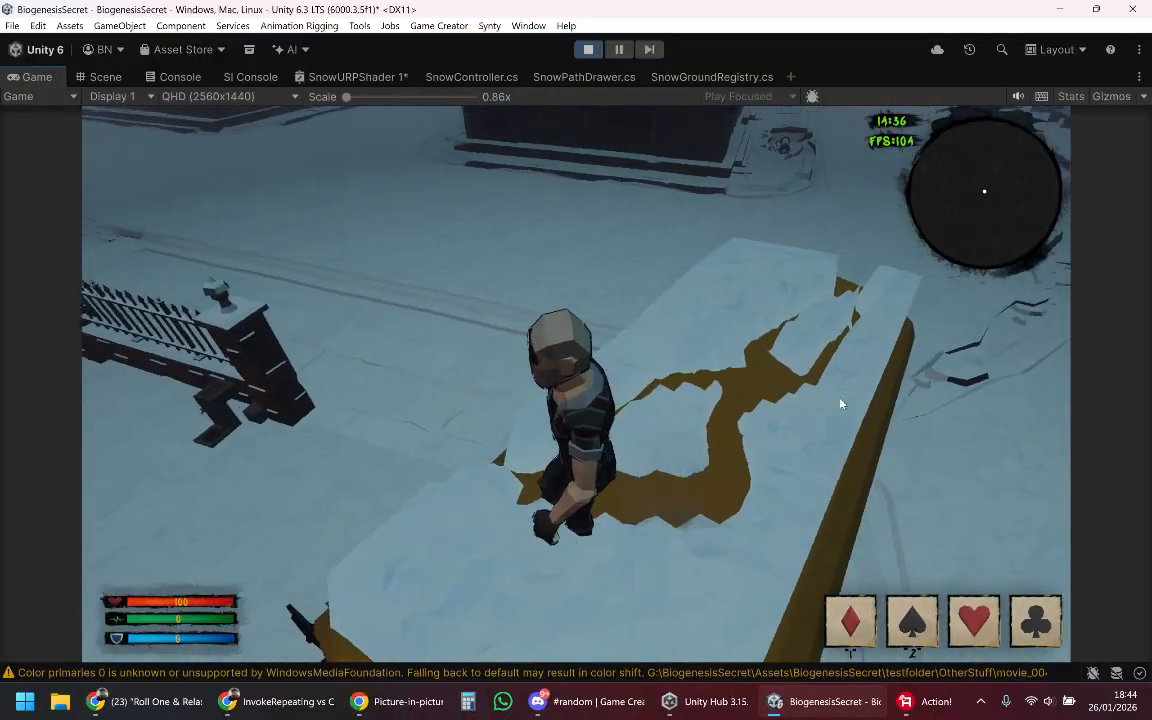
{"action": "key", "text": "w"}
{"action": "key", "text": "a"}
{"action": "key", "text": "s"}
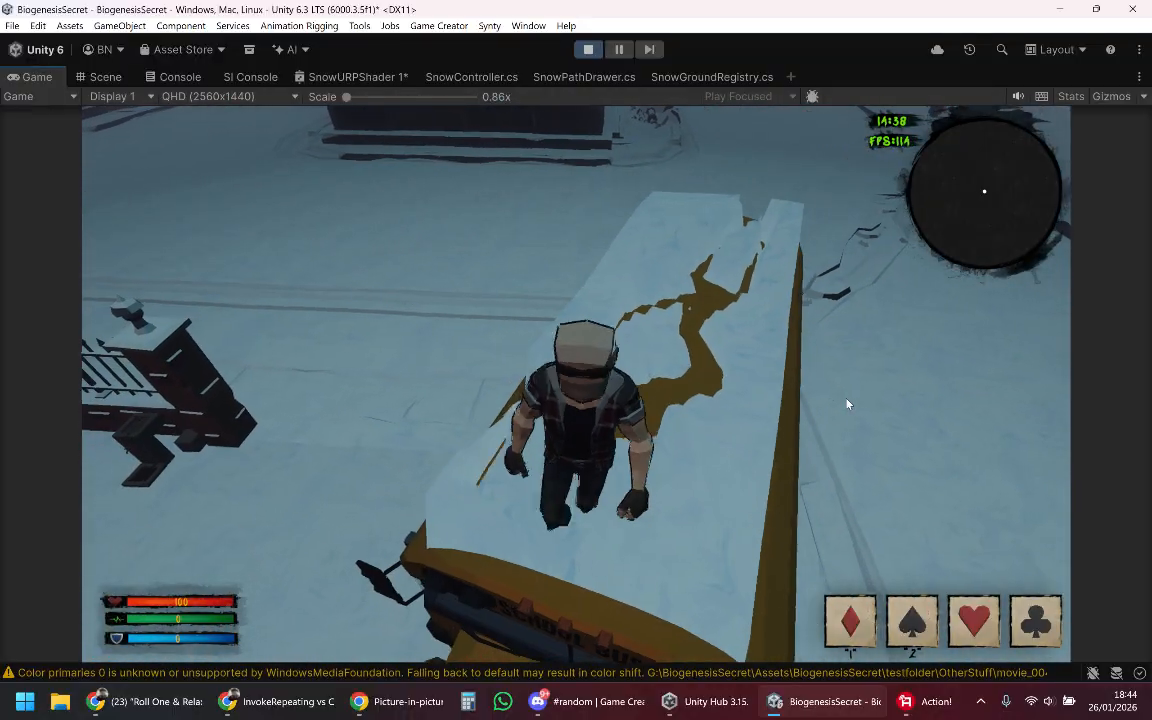
{"action": "key", "text": "w"}
{"action": "key", "text": "w"}
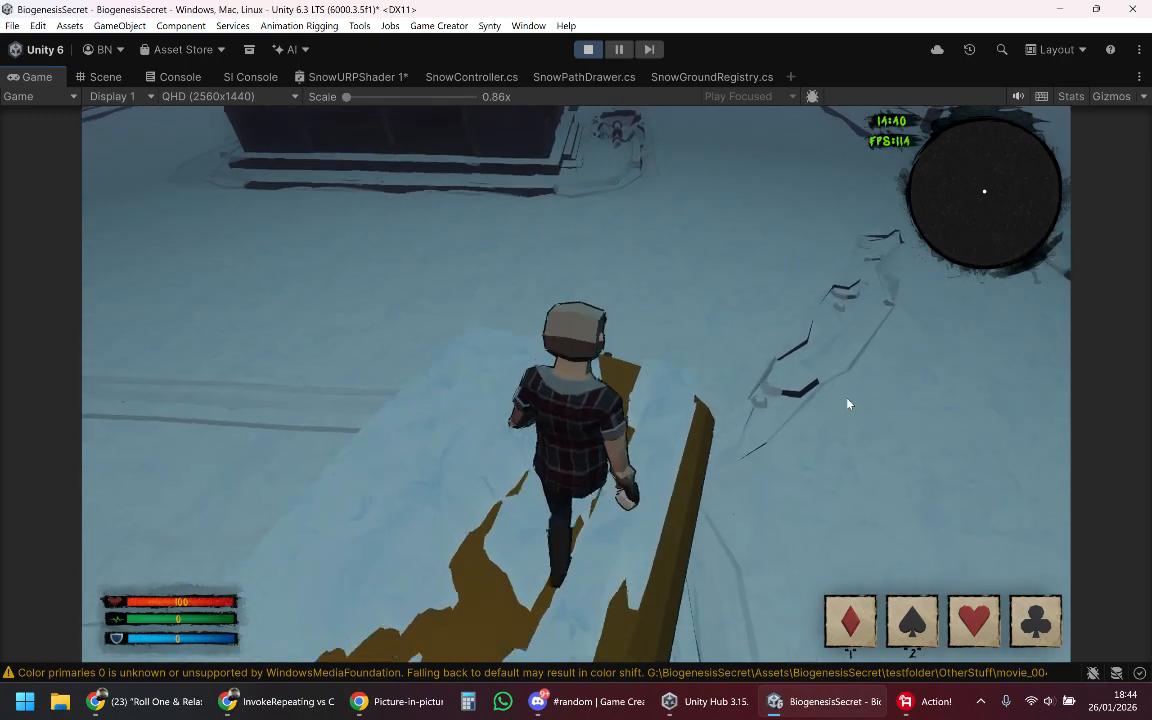
{"action": "key", "text": "a"}
{"action": "key", "text": "s"}
{"action": "key", "text": "d"}
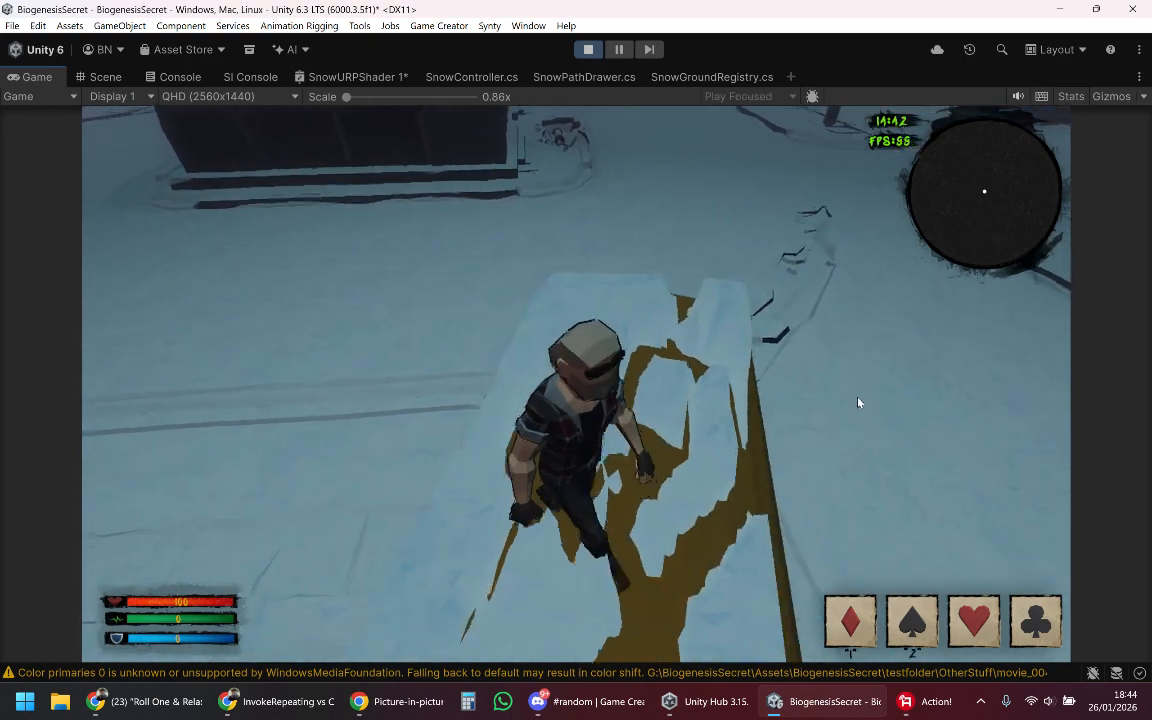
{"action": "key", "text": "d"}
{"action": "key", "text": "a"}
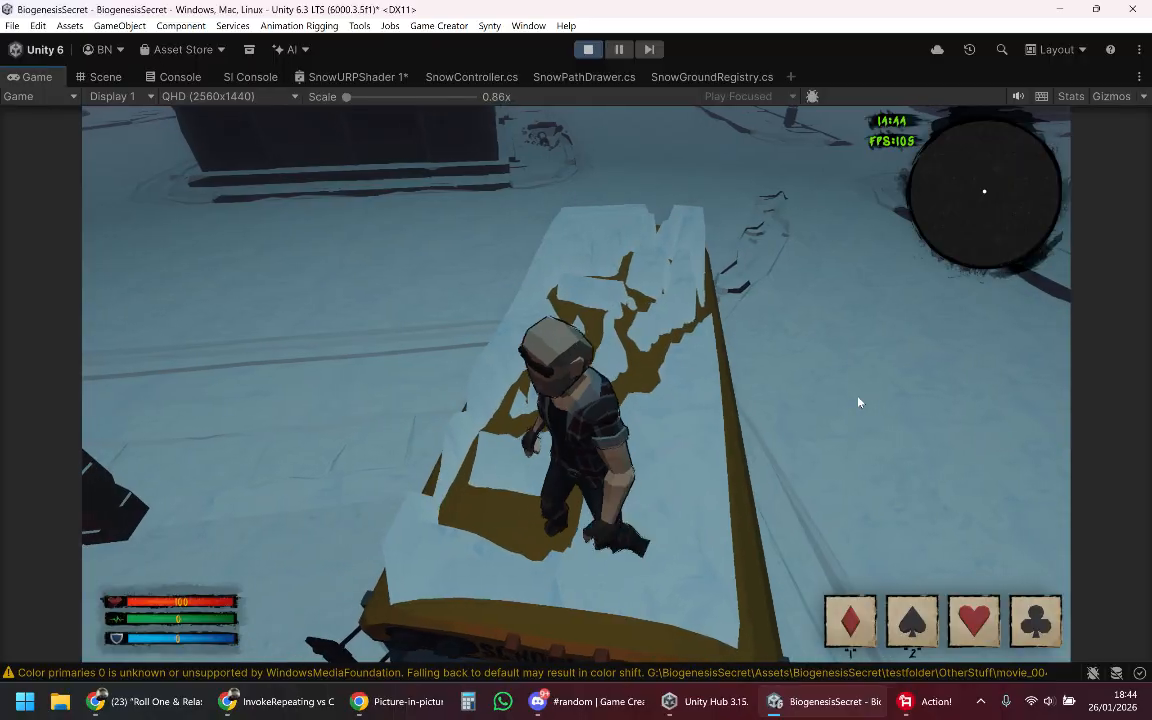
{"action": "key", "text": "d"}
{"action": "key", "text": "s"}
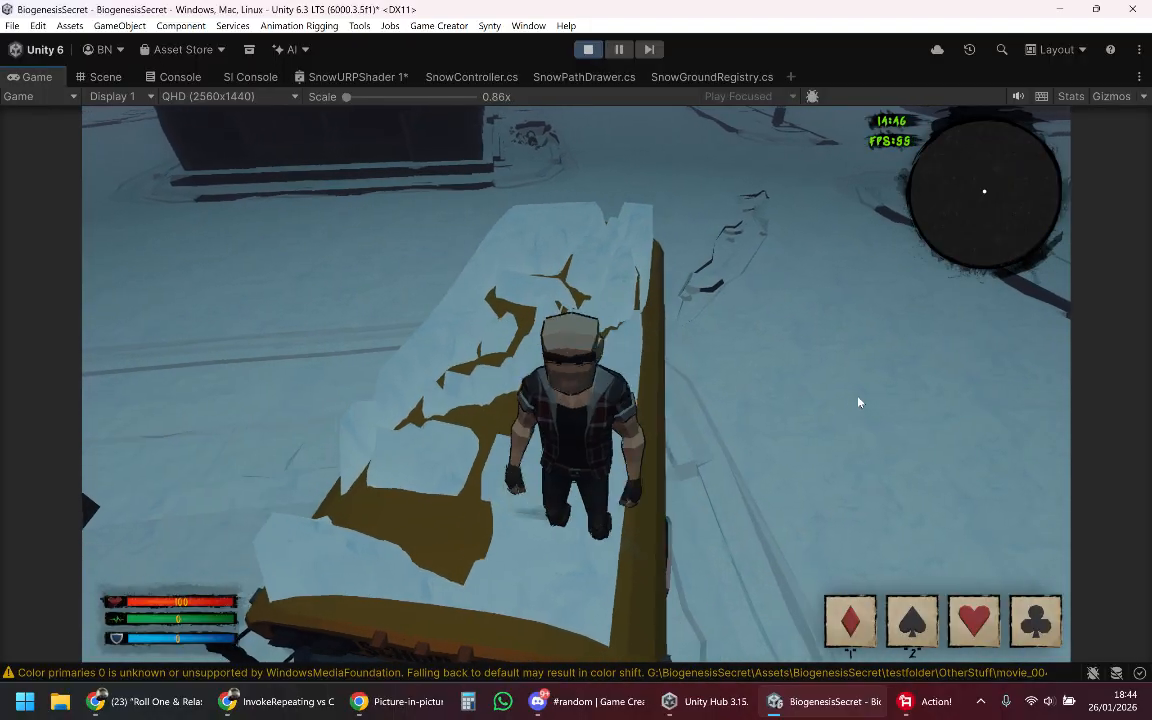
Step: Zigzag the character over the front part of the bus roof and walk it through the snow to the rear end
{"action": "key", "text": "w"}
{"action": "key", "text": "a"}
{"action": "key", "text": "s"}
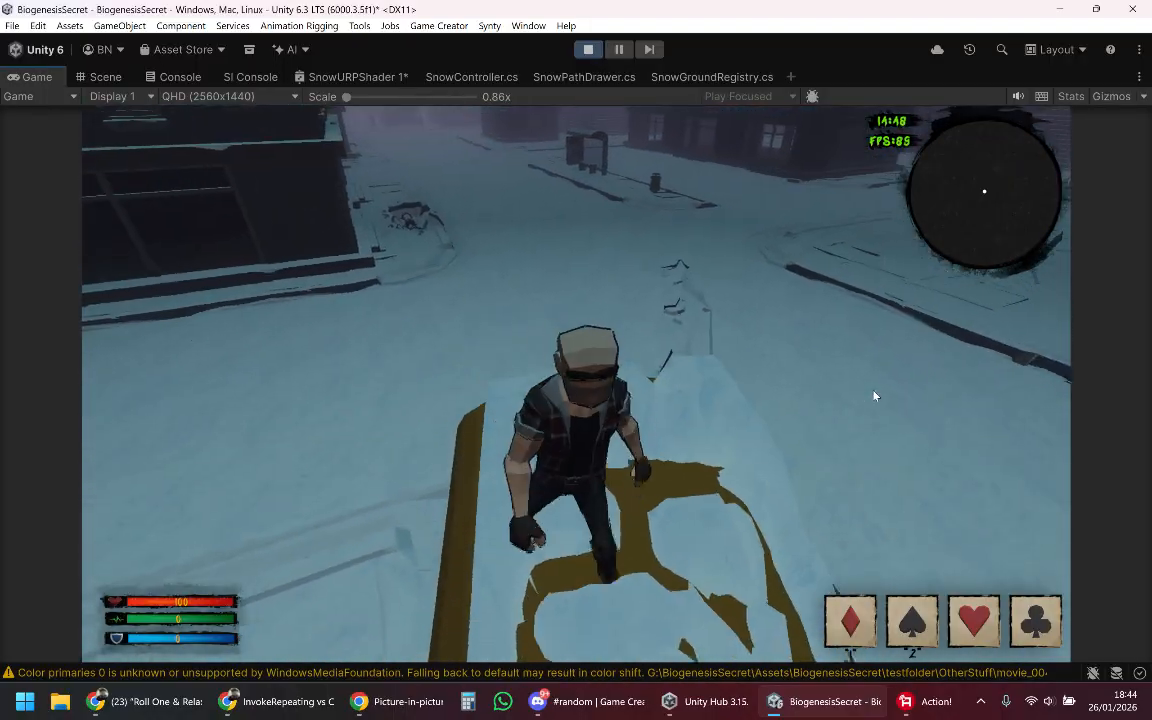
{"action": "key", "text": "d"}
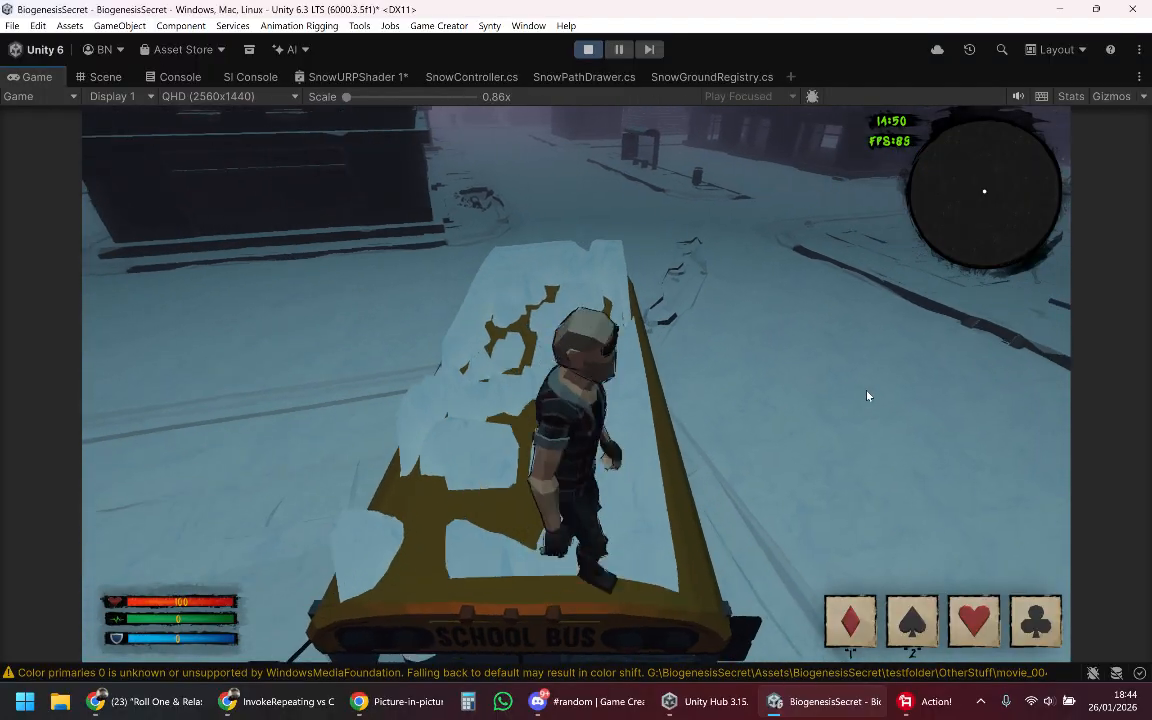
{"action": "key", "text": "w"}
{"action": "key", "text": "a"}
{"action": "key", "text": "w"}
{"action": "key", "text": "a"}
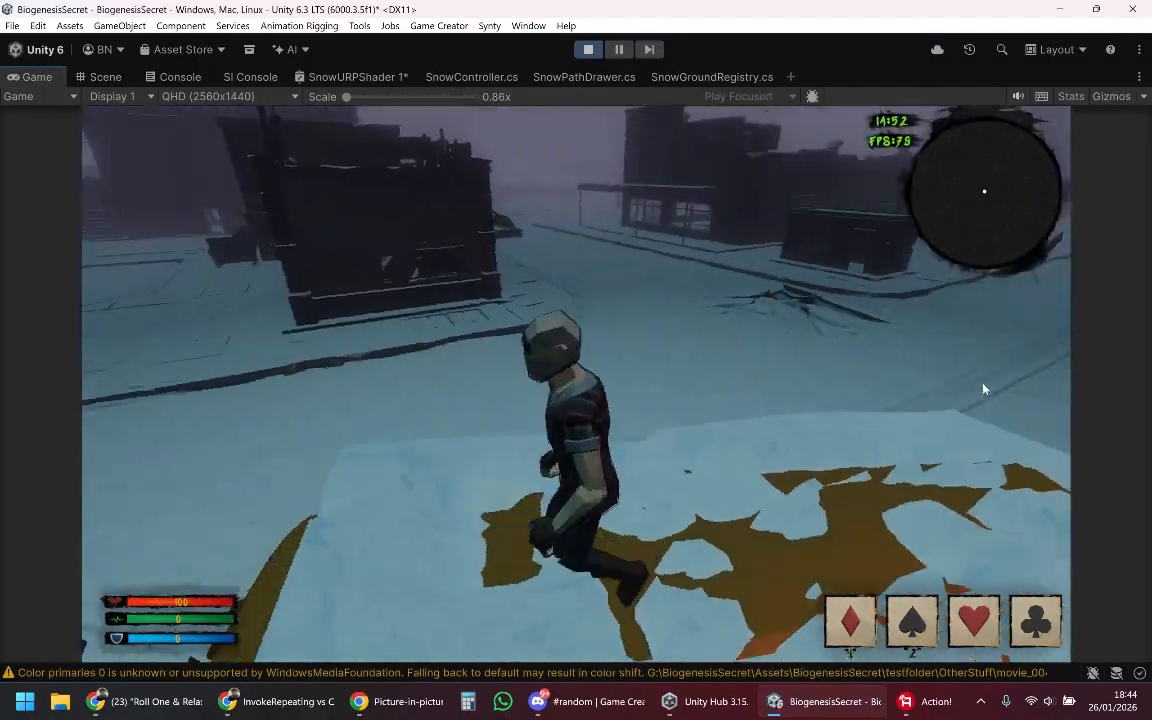
{"action": "key", "text": "s"}
{"action": "key", "text": "a"}
{"action": "key", "text": "s"}
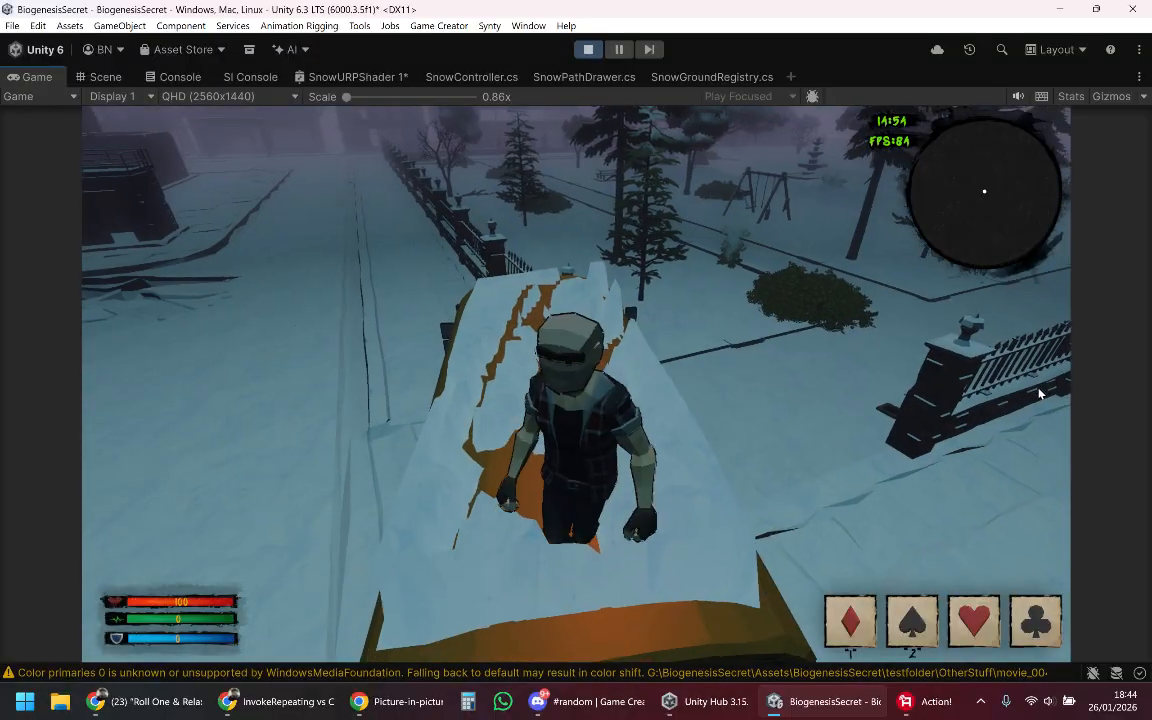
Step: Move the character in loops around the rear half of the bus roof to clear wide patches of snow
{"action": "key", "text": "w"}
{"action": "key", "text": "a"}
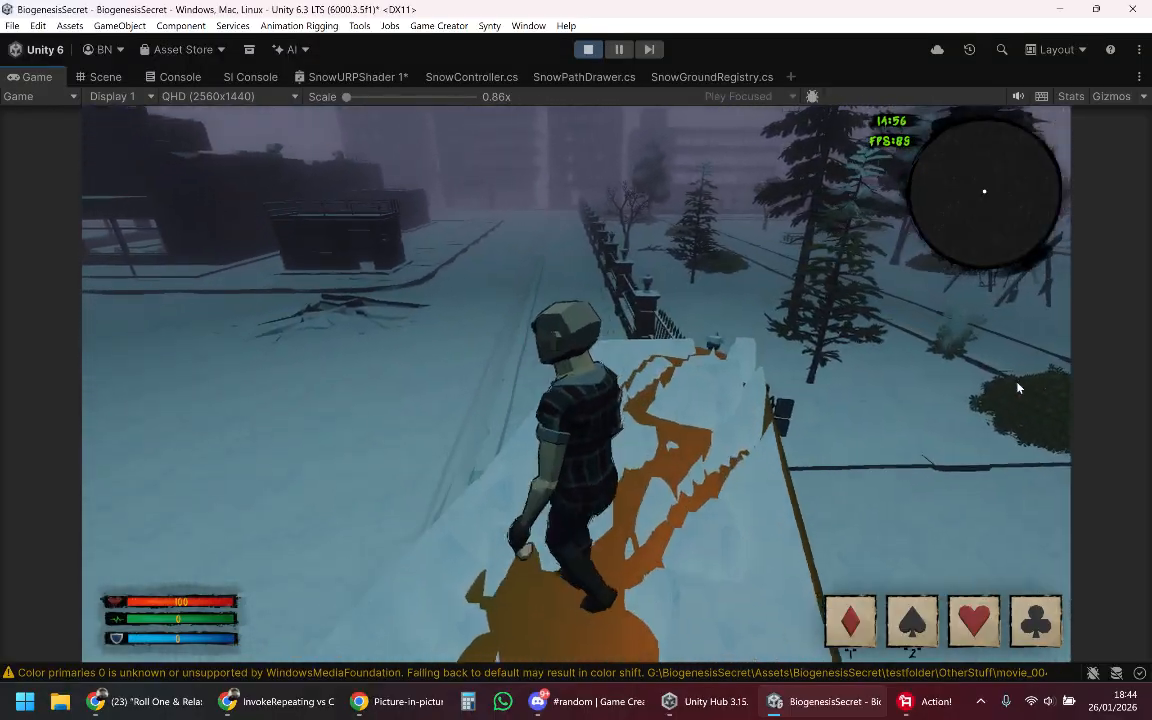
{"action": "key", "text": "w"}
{"action": "key", "text": "d"}
{"action": "key", "text": "s"}
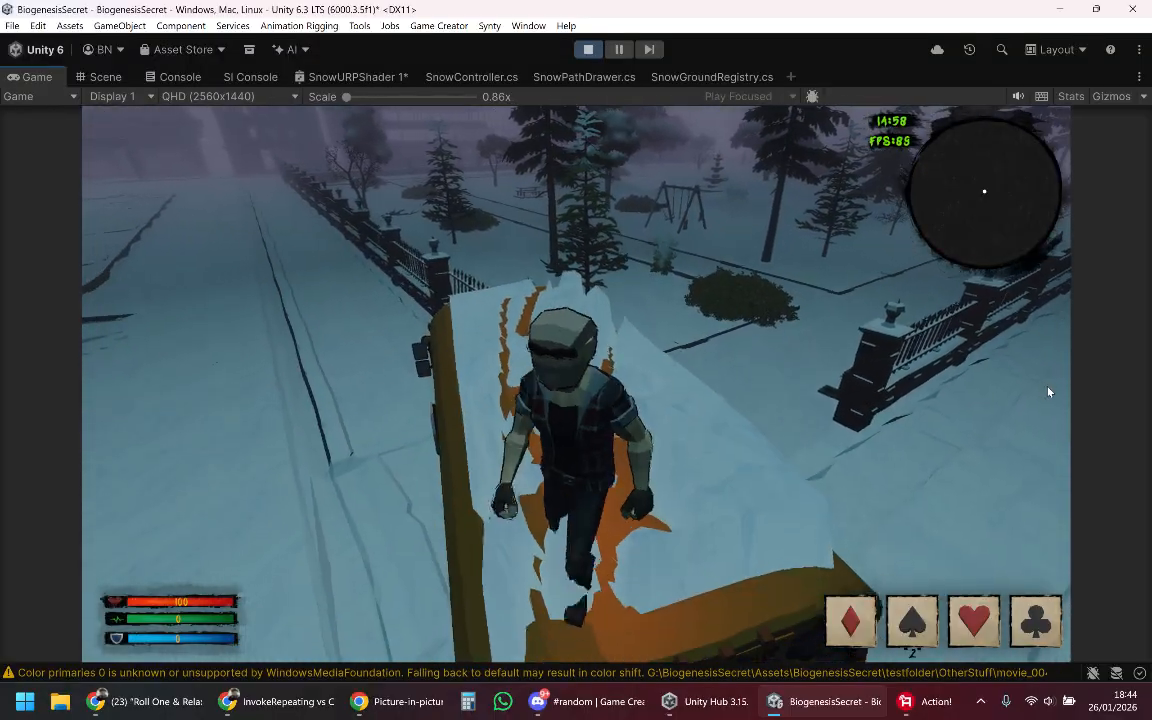
{"action": "key", "text": "d"}
{"action": "key", "text": "w"}
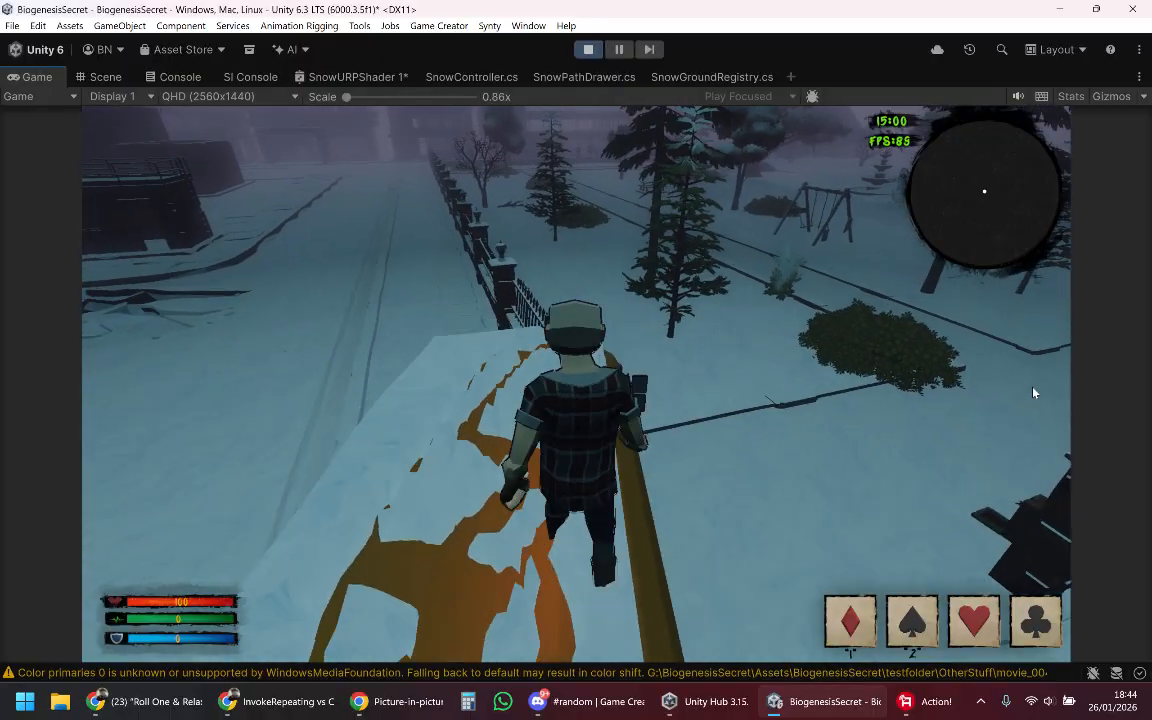
{"action": "key", "text": "a"}
{"action": "key", "text": "s"}
{"action": "key", "text": "d"}
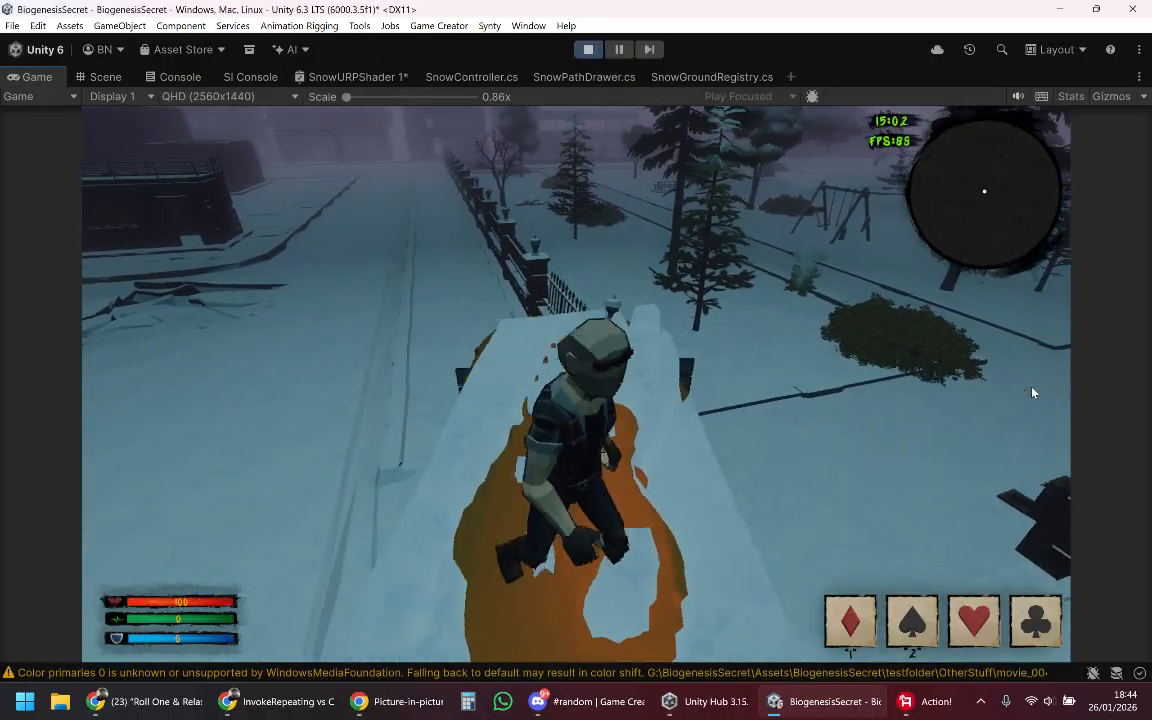
{"action": "key", "text": "a"}
{"action": "key", "text": "d"}
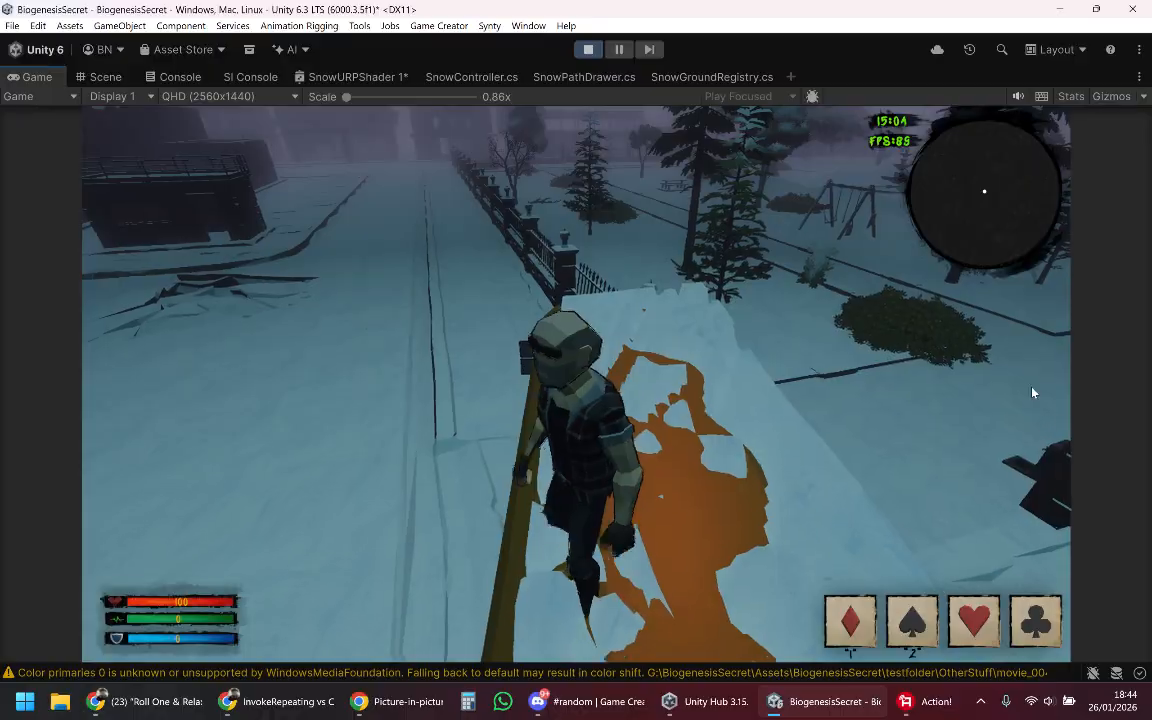
Step: Drop the character off the rear of the bus and bring it back over the roof to the ledge above the windshield
{"action": "key", "text": "s"}
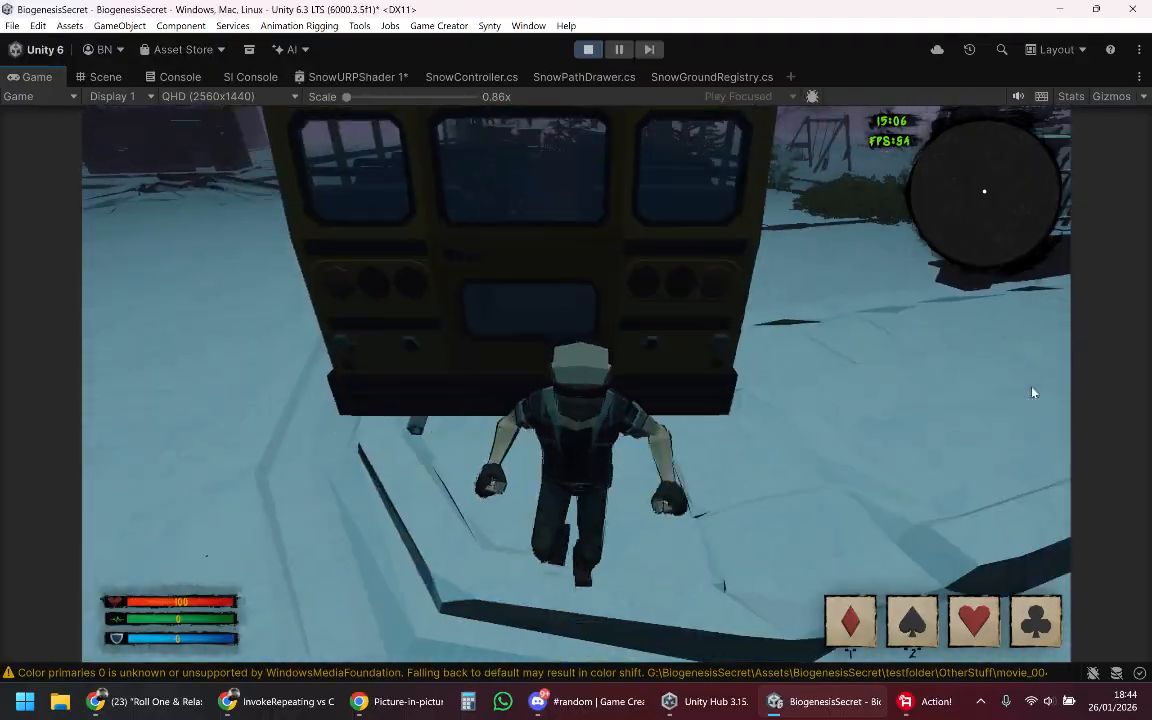
{"action": "key", "text": "space"}
{"action": "key", "text": "a"}
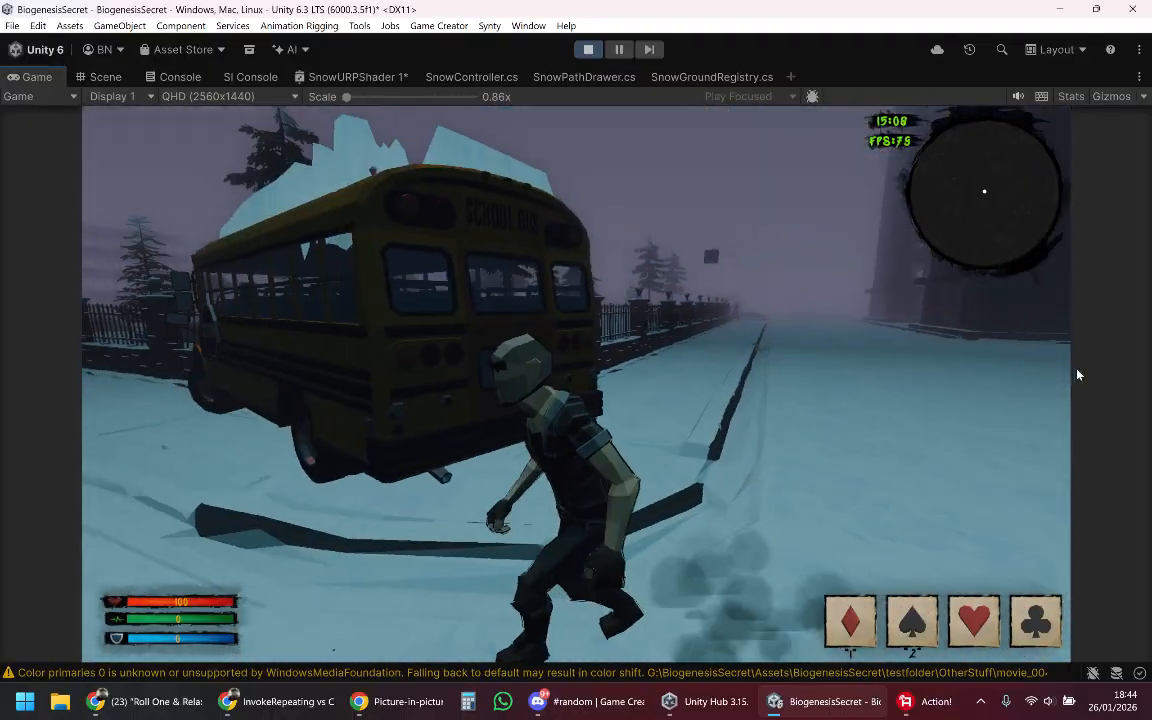
{"action": "key", "text": "space"}
{"action": "key", "text": "a"}
{"action": "key", "text": "space"}
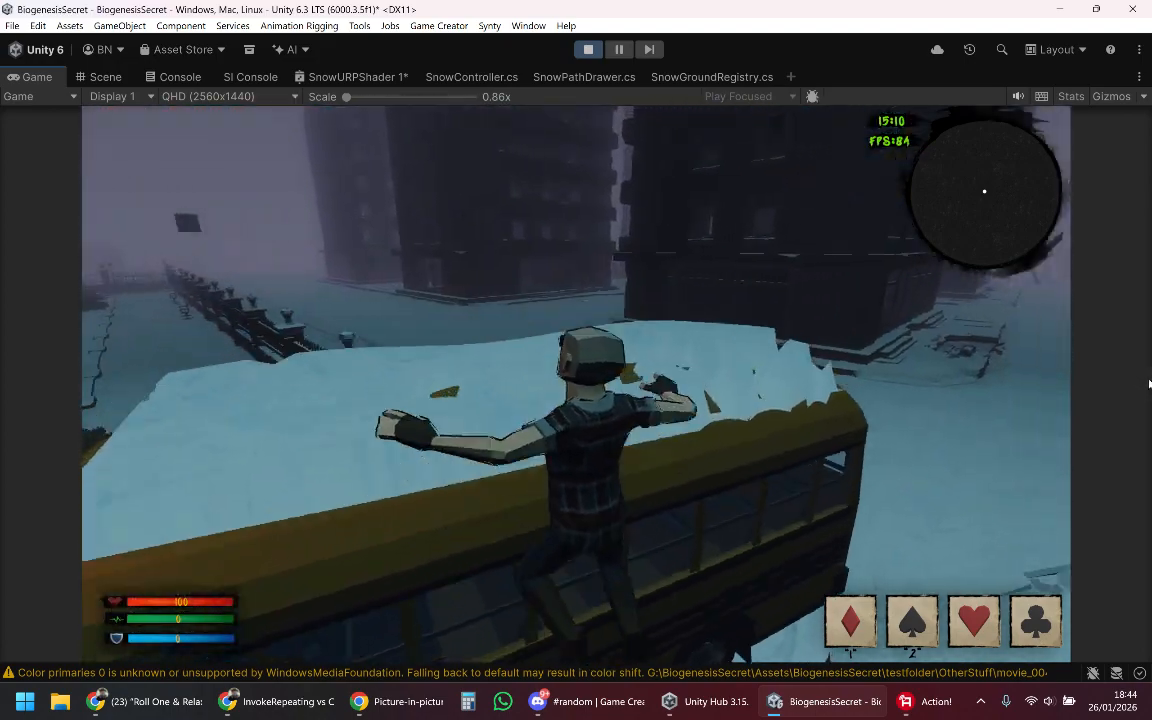
{"action": "key", "text": "s"}
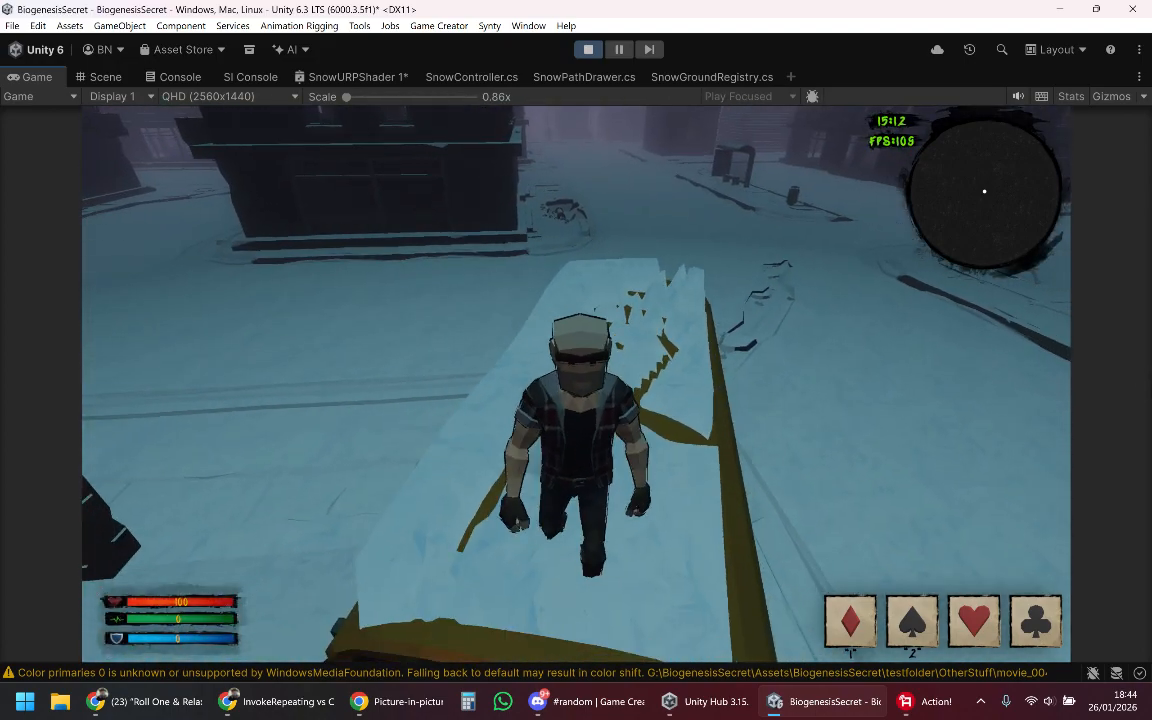
{"action": "key", "text": "s"}
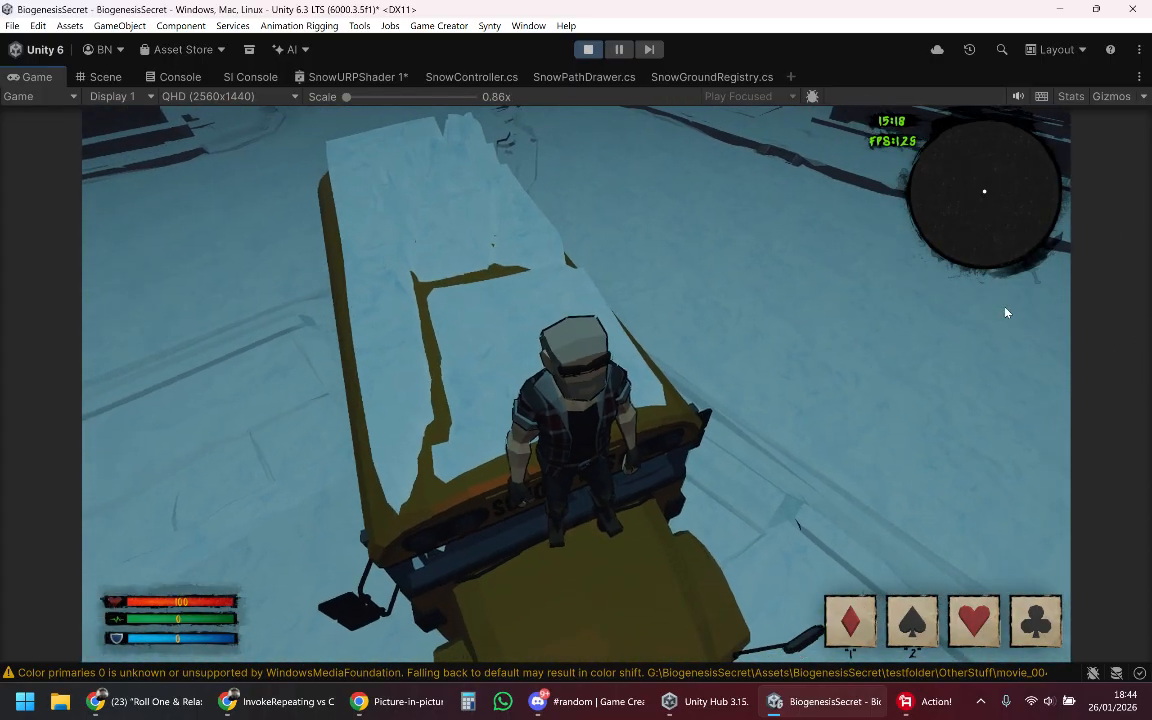
Step: Review the compute and recovery control fields in the SnowController.cs script and return to the running game
{"action": "key", "text": "Tab"}
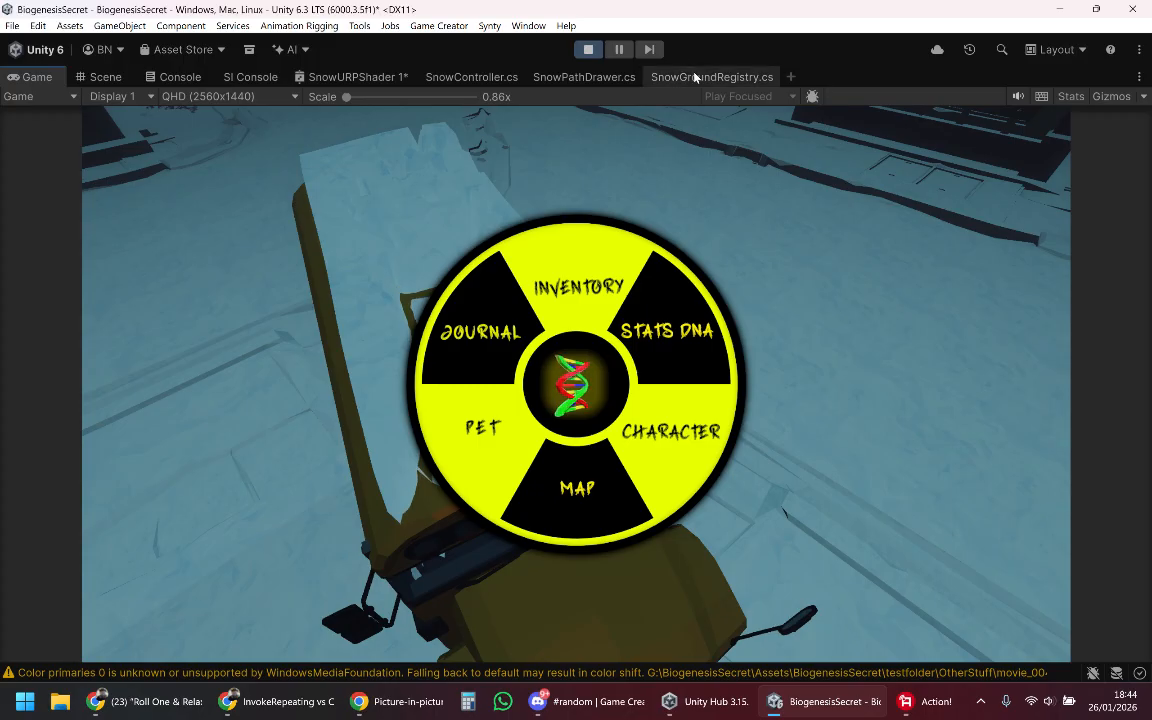
{"action": "left_click", "coordinate": [474, 78]}
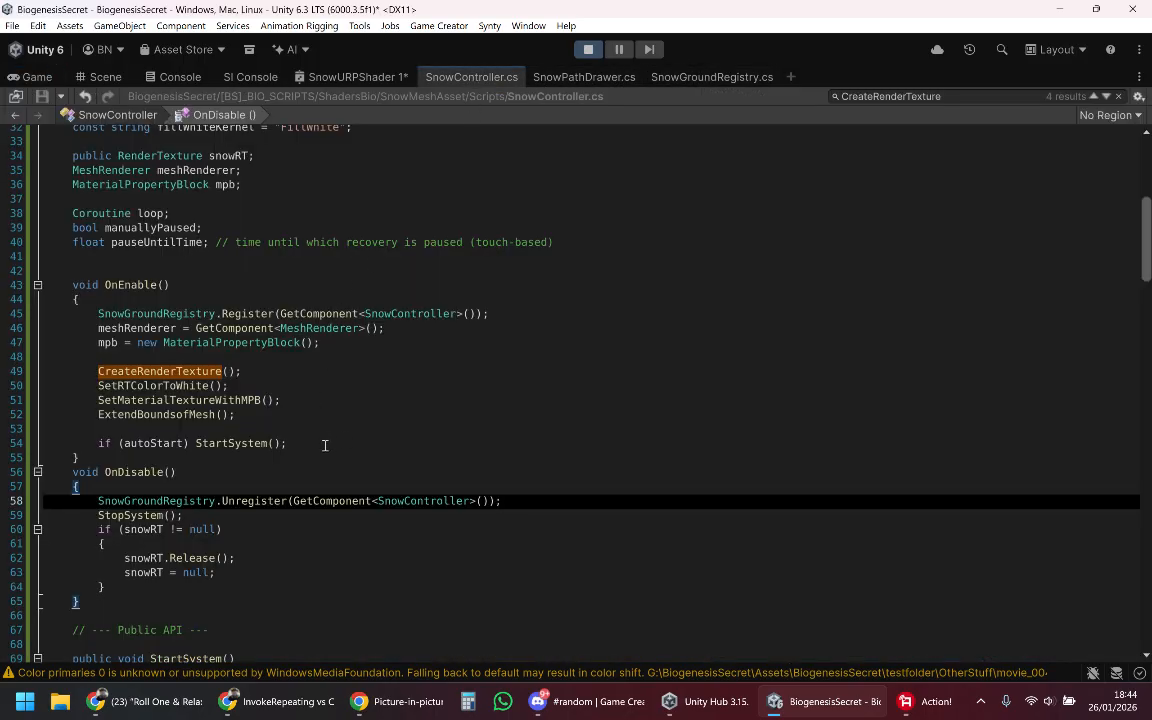
{"action": "scroll", "coordinate": [324, 445], "scroll_direction": "up", "scroll_amount": 8}
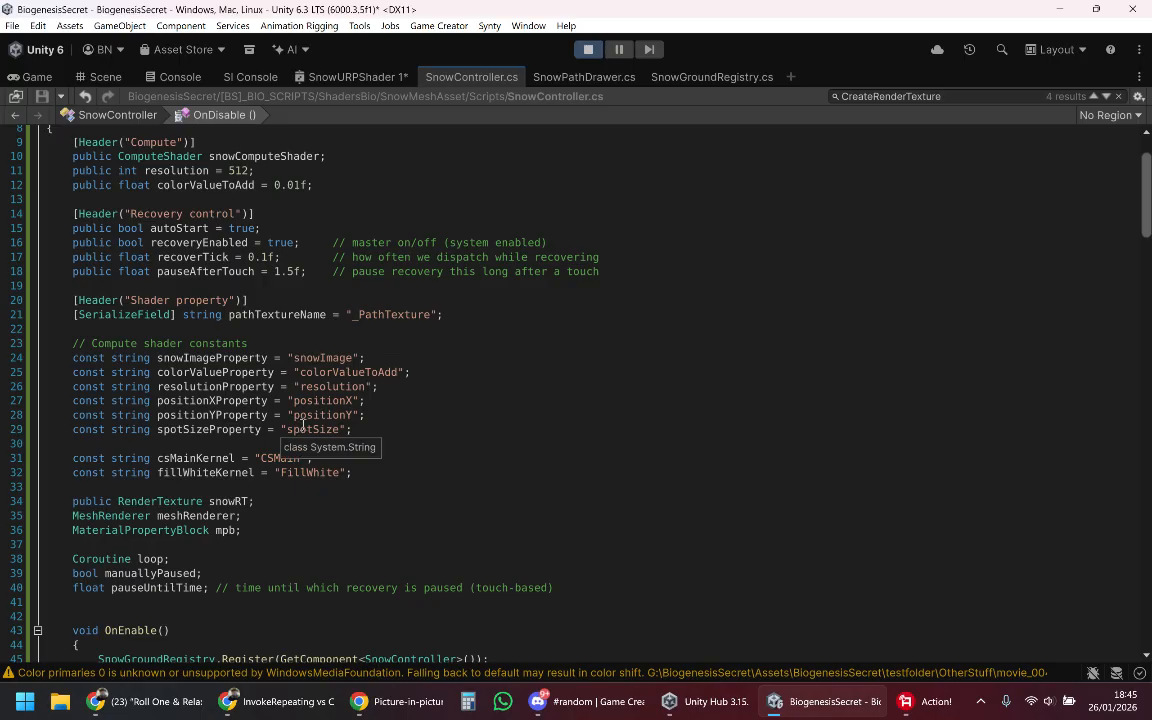
{"action": "left_click", "coordinate": [36, 78]}
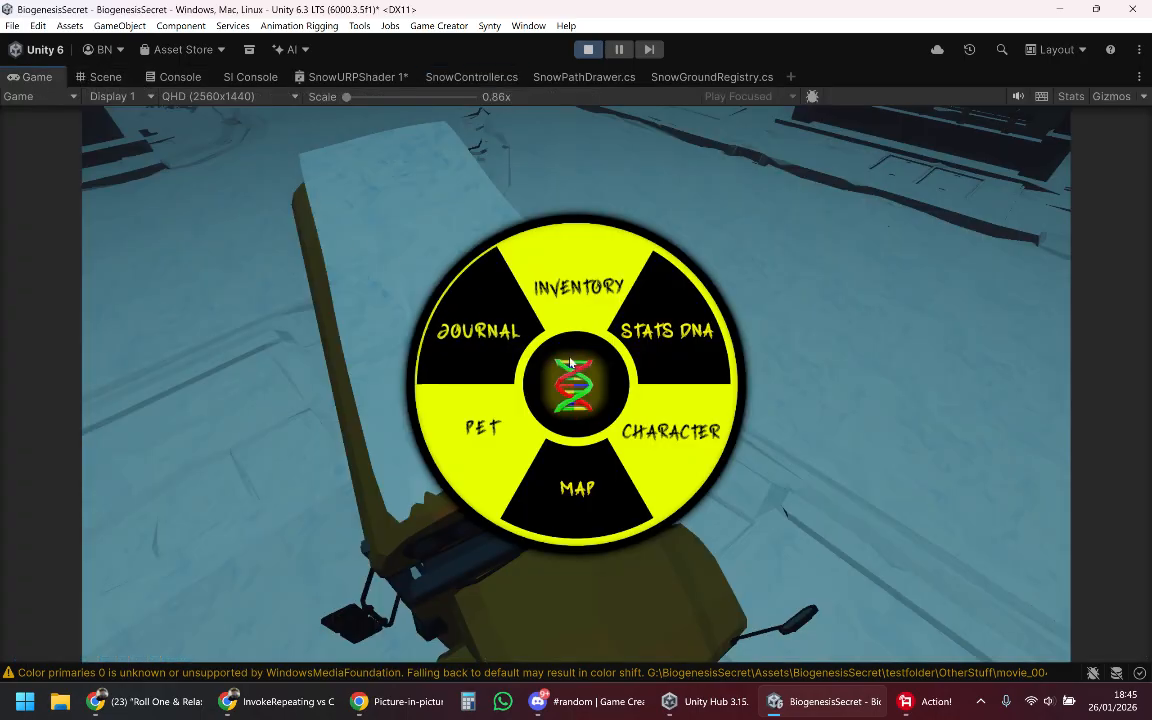
{"action": "key", "text": "Tab"}
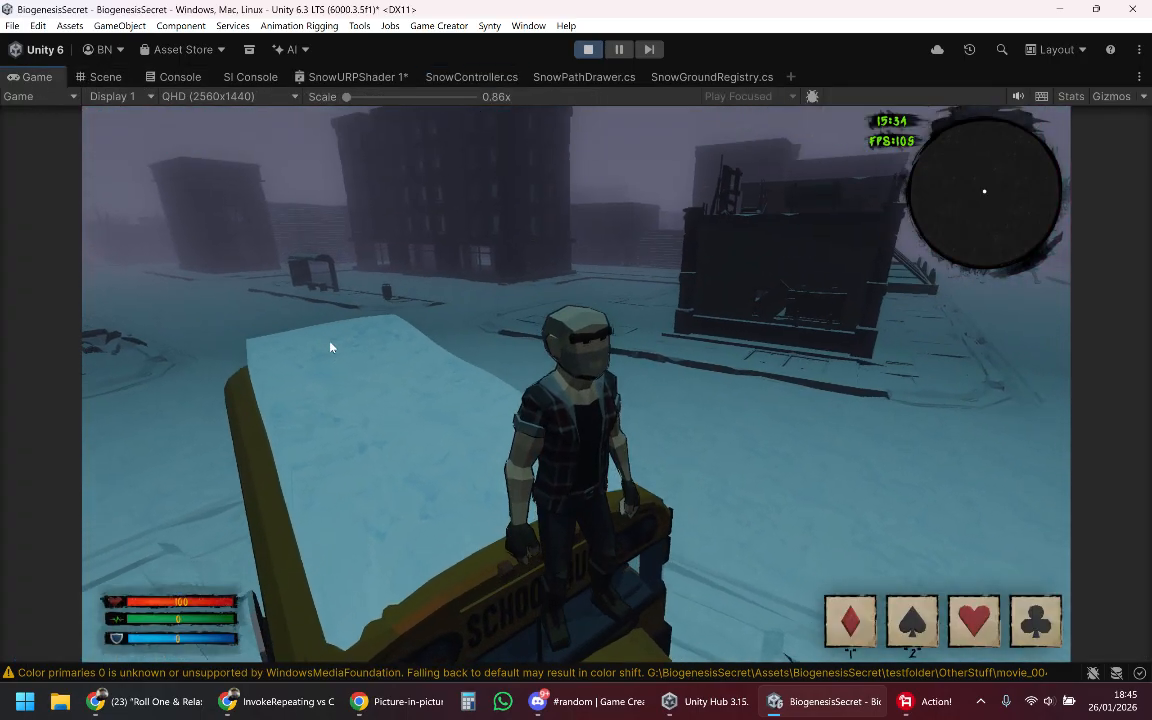
Step: Jump the character off the bus and run it past the fence and trees into the park's open snowfield
{"action": "key", "text": "w"}
{"action": "key", "text": "space"}
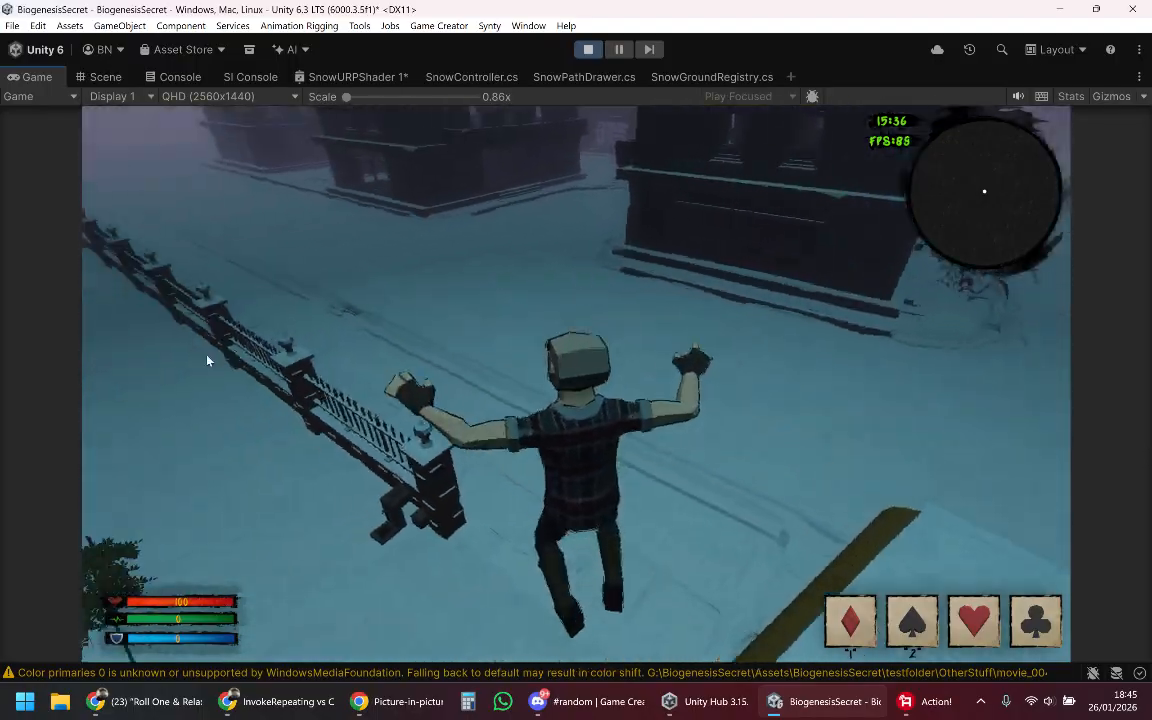
{"action": "key", "text": "w"}
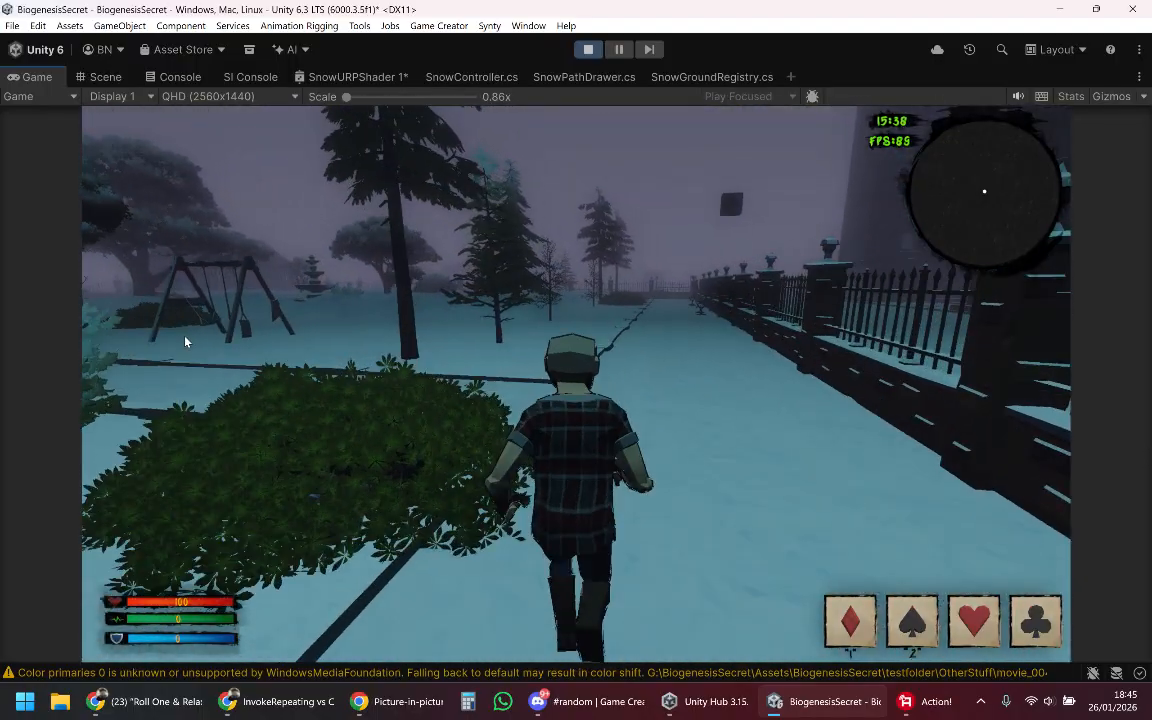
{"action": "key", "text": "w"}
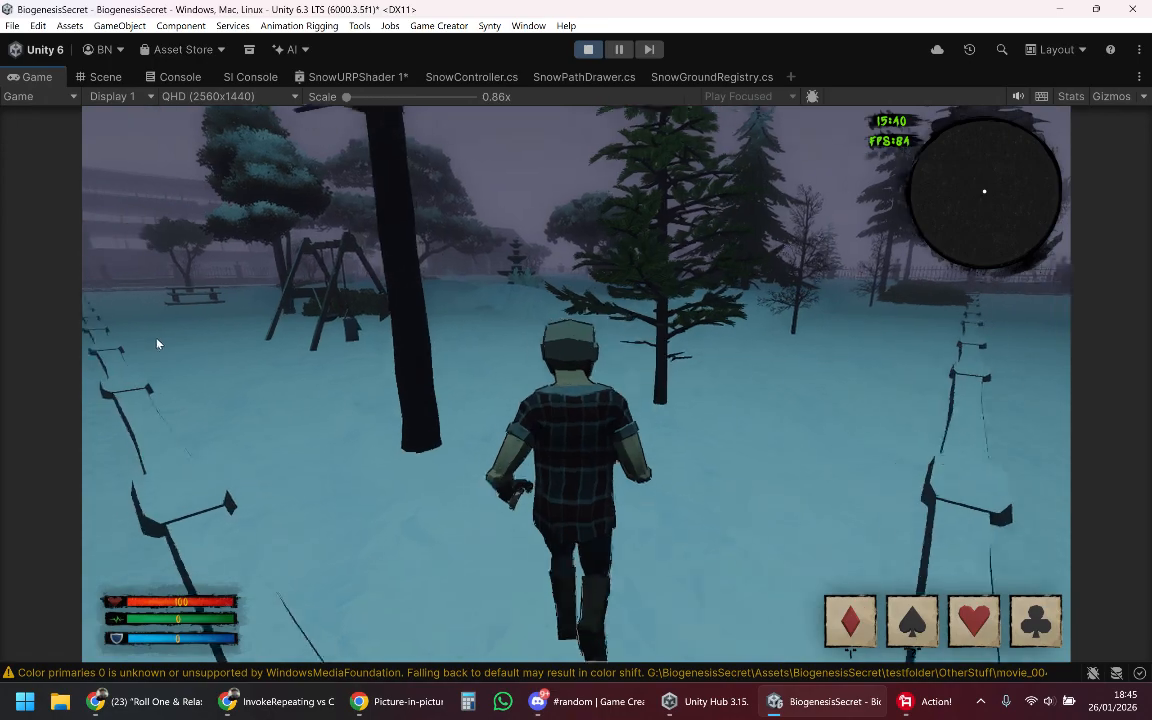
{"action": "key", "text": "w"}
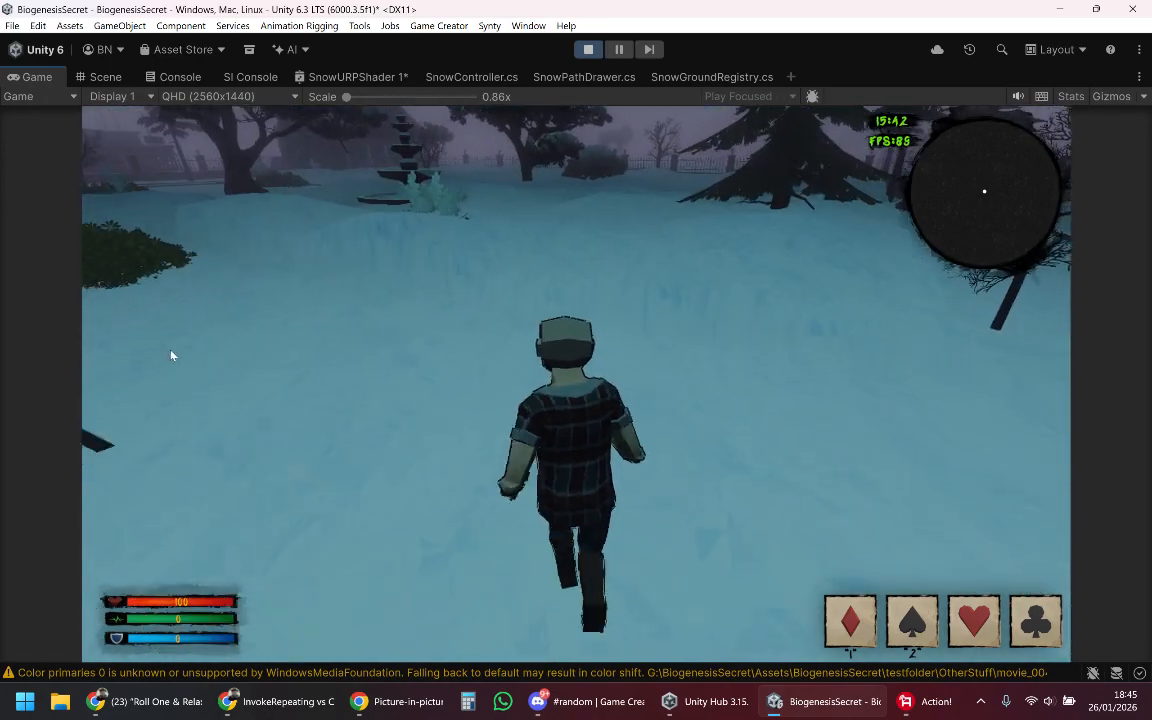
{"action": "key", "text": "w"}
{"action": "key", "text": "a"}
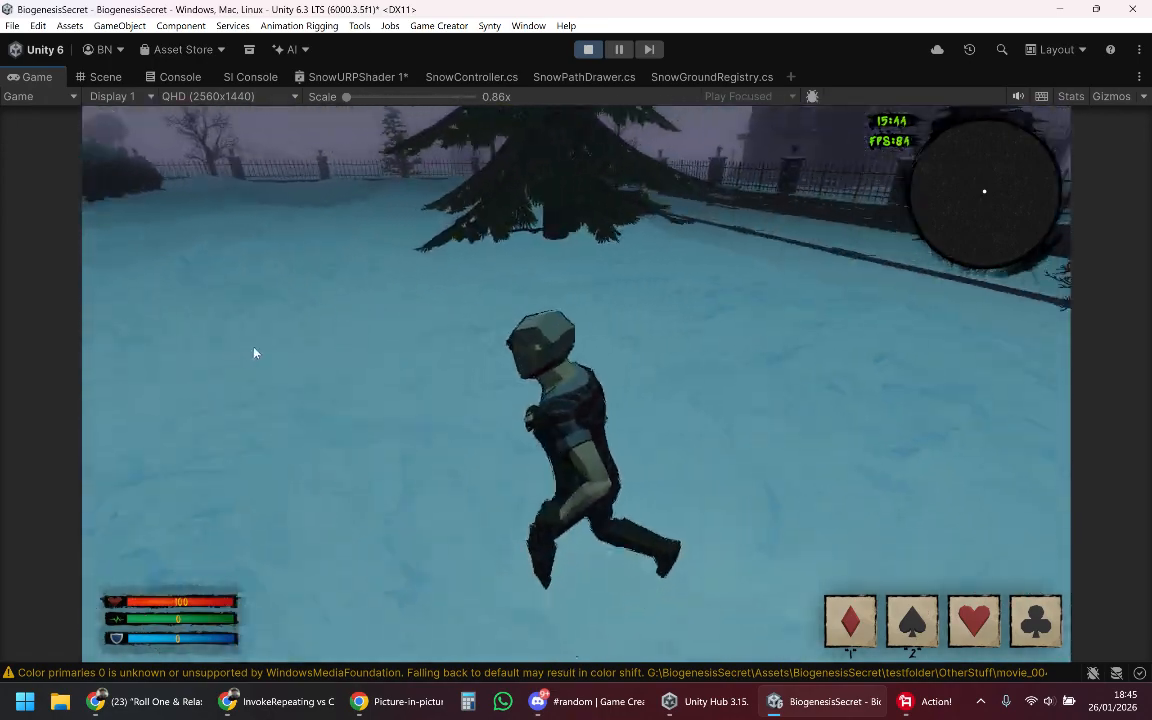
Step: Walk the character through the deep snow mounds beside the bush and bare tree, and open the game's radial menu
{"action": "key", "text": "w"}
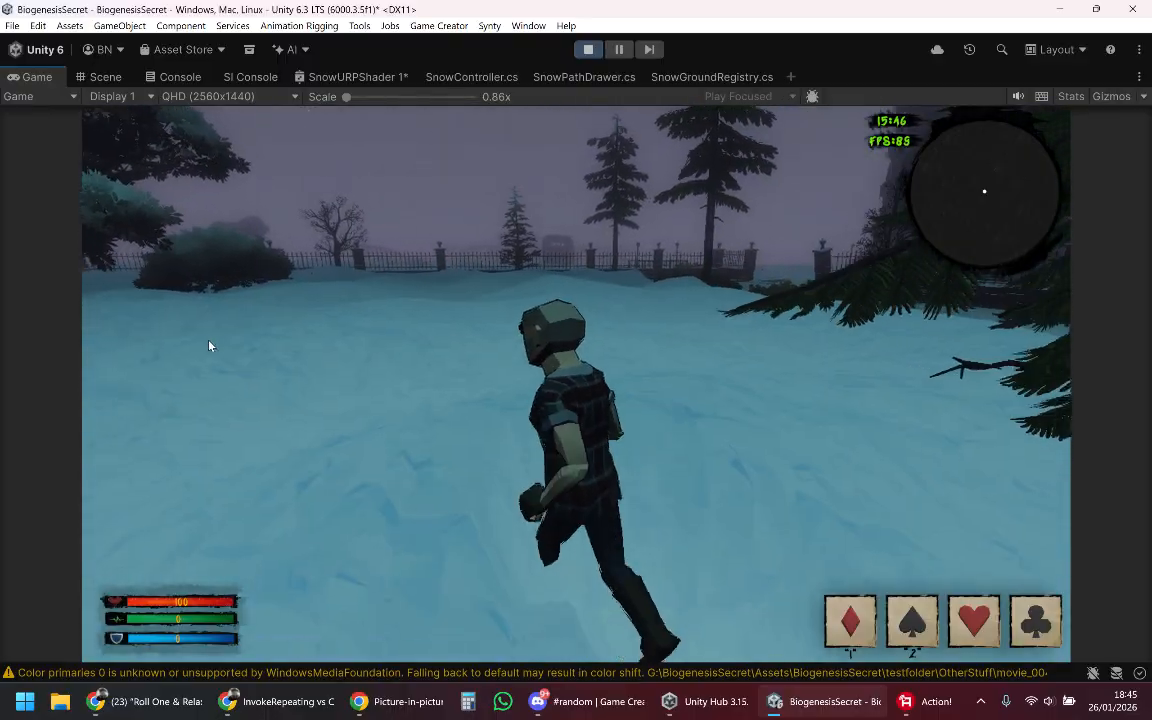
{"action": "key", "text": "a"}
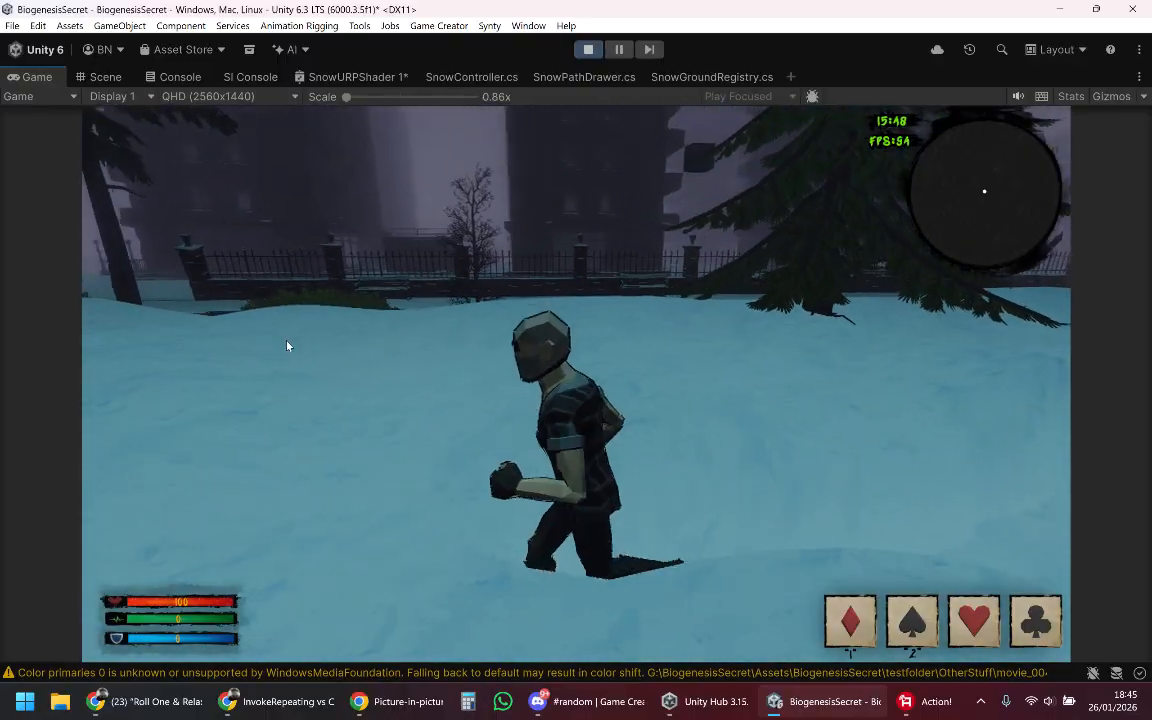
{"action": "key", "text": "a"}
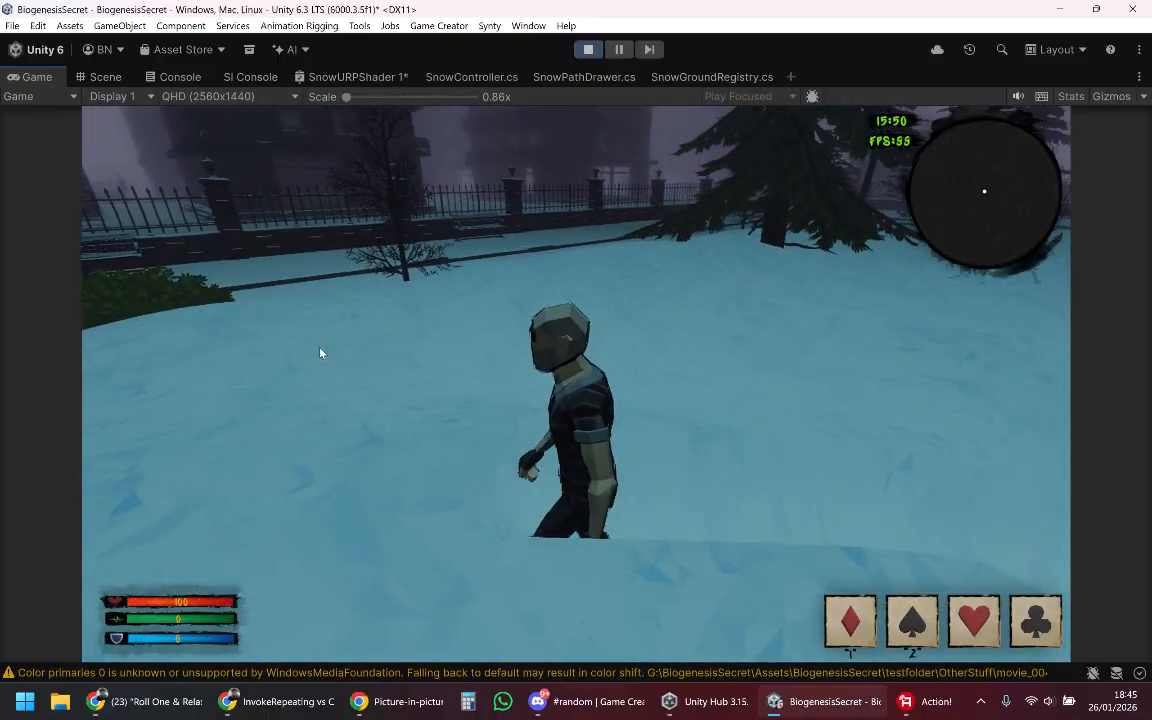
{"action": "key", "text": "w"}
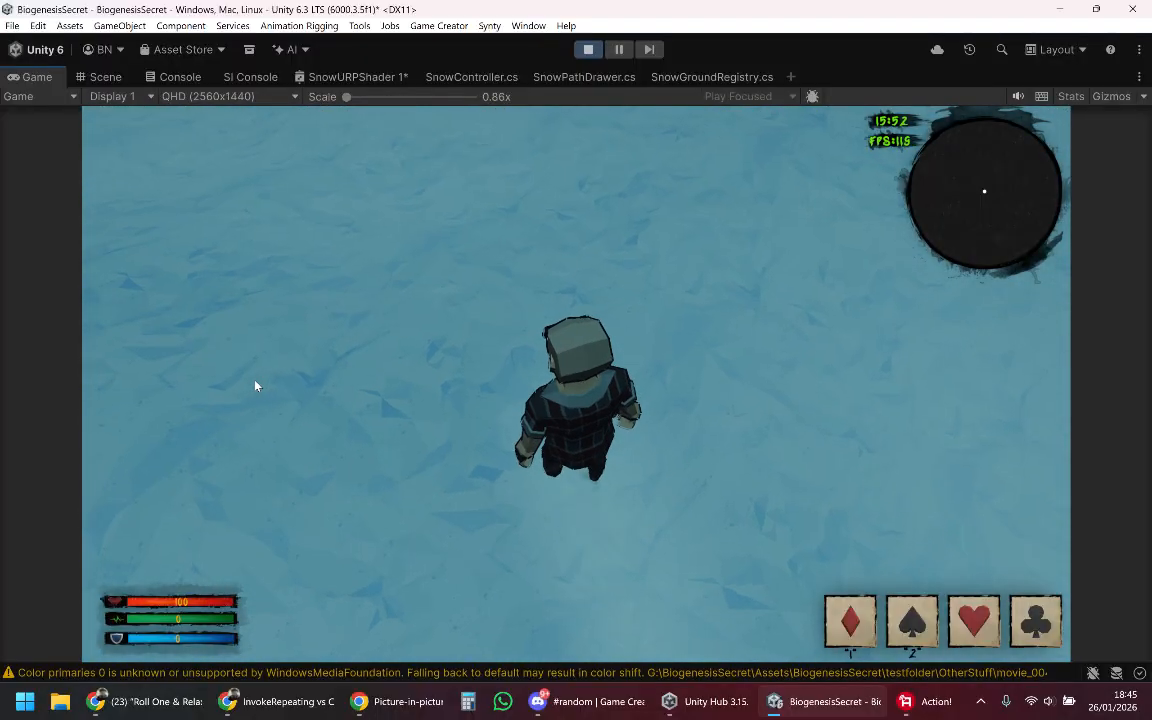
{"action": "key", "text": "d"}
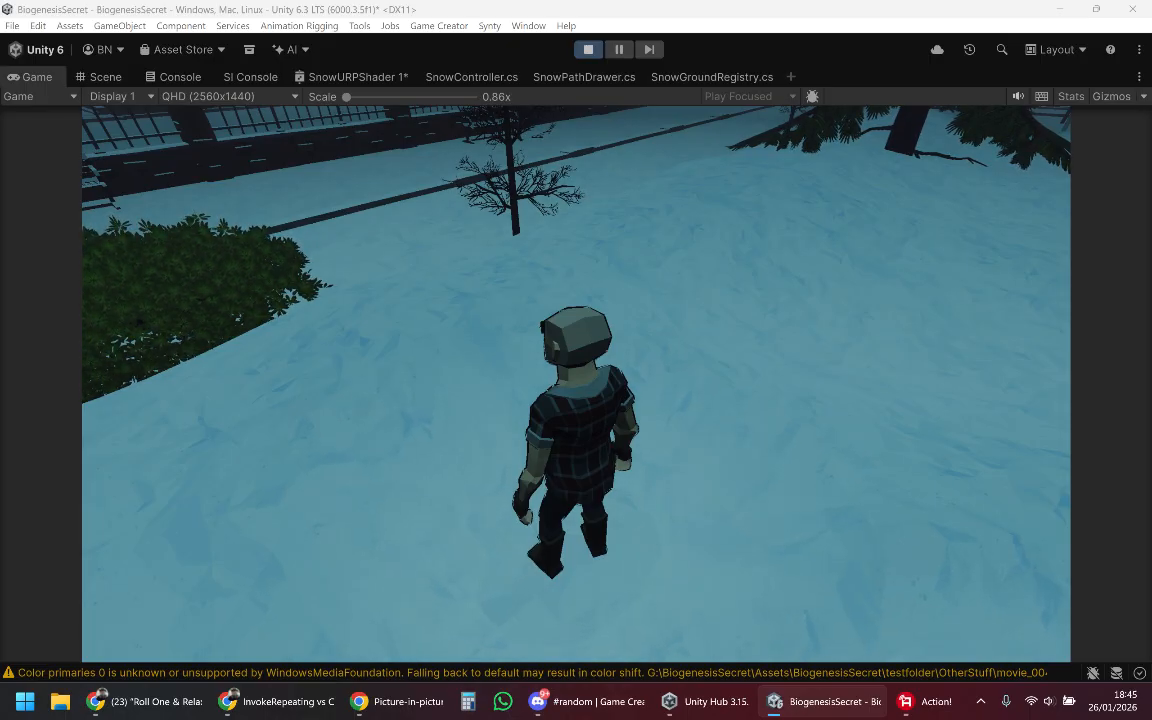
{"action": "key", "text": "Tab"}
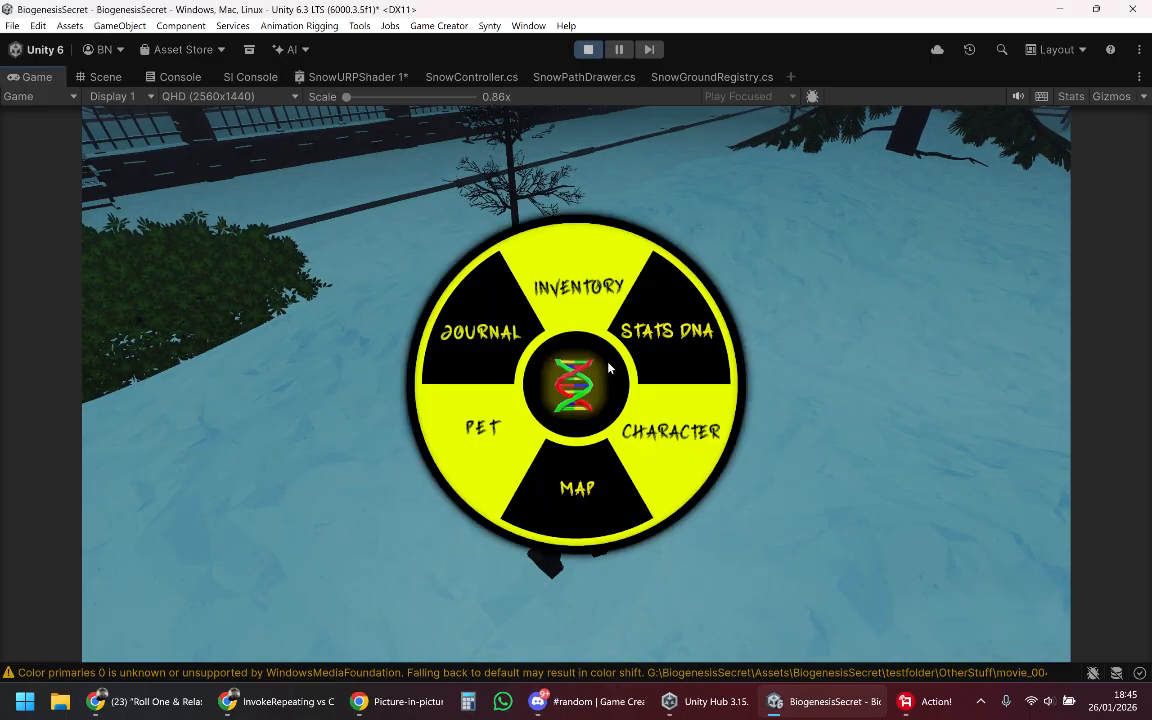
Step: Close the radial menu and run the character across the park's deep snow, past the hedge near the fence, into the open snowfield
{"action": "key", "text": "Tab"}
{"action": "key", "text": "w"}
{"action": "key", "text": "w"}
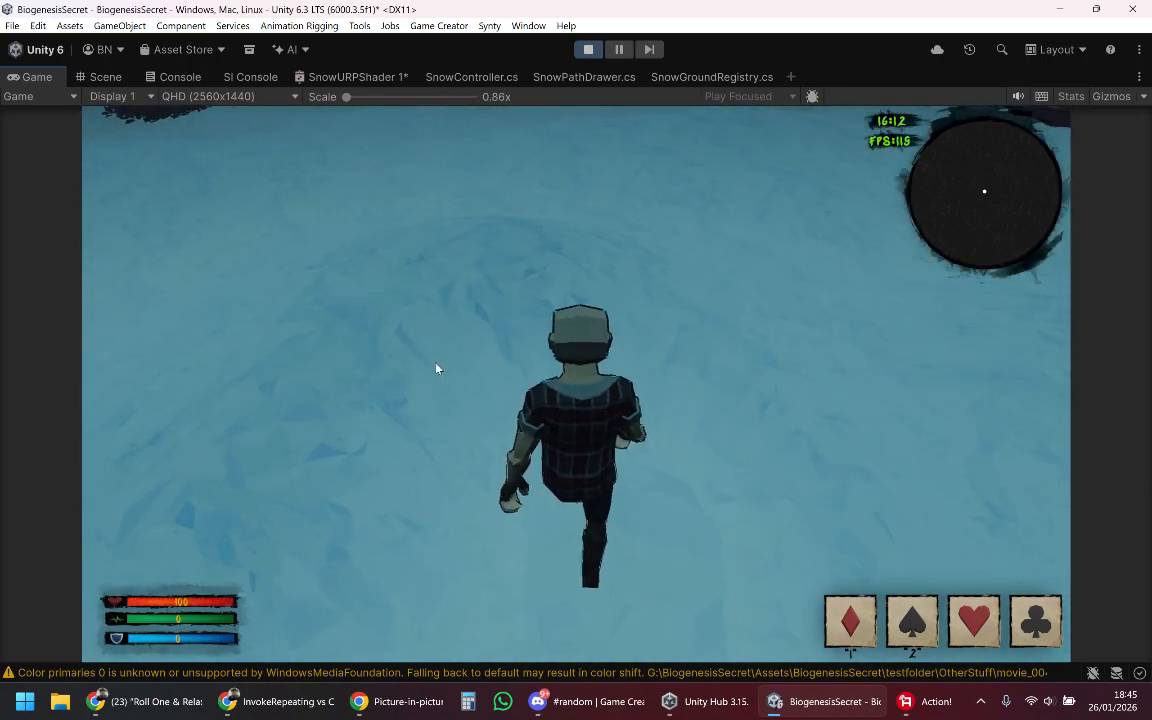
{"action": "key", "text": "w"}
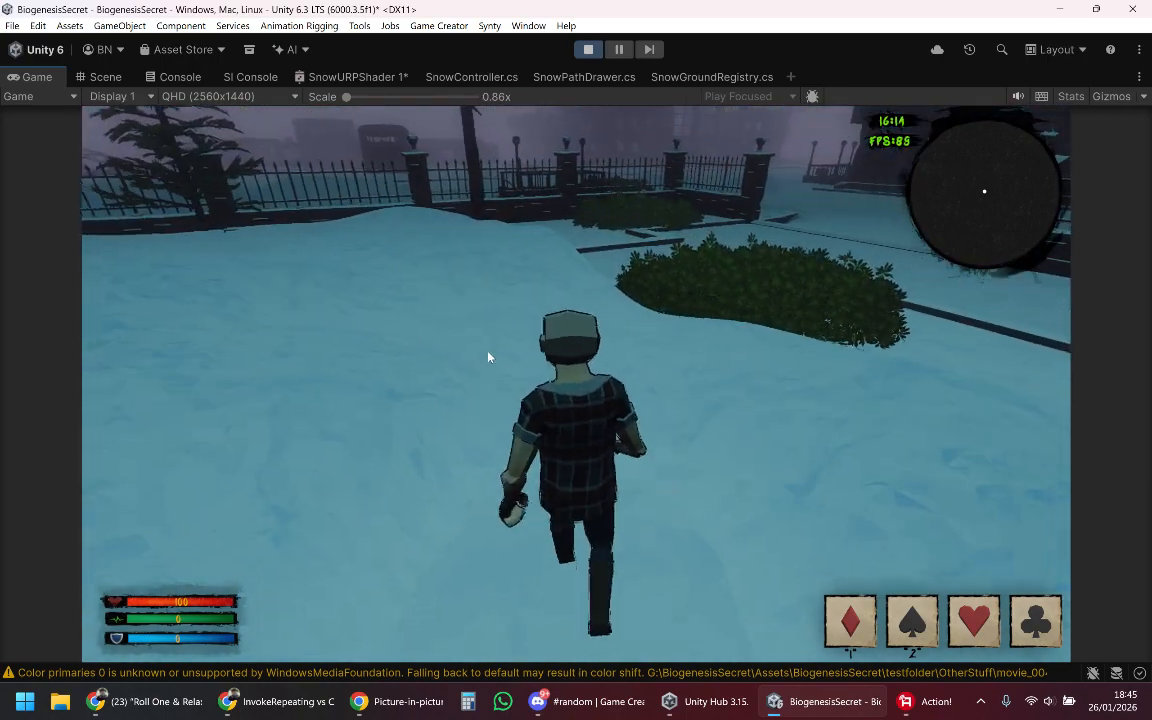
{"action": "key", "text": "w"}
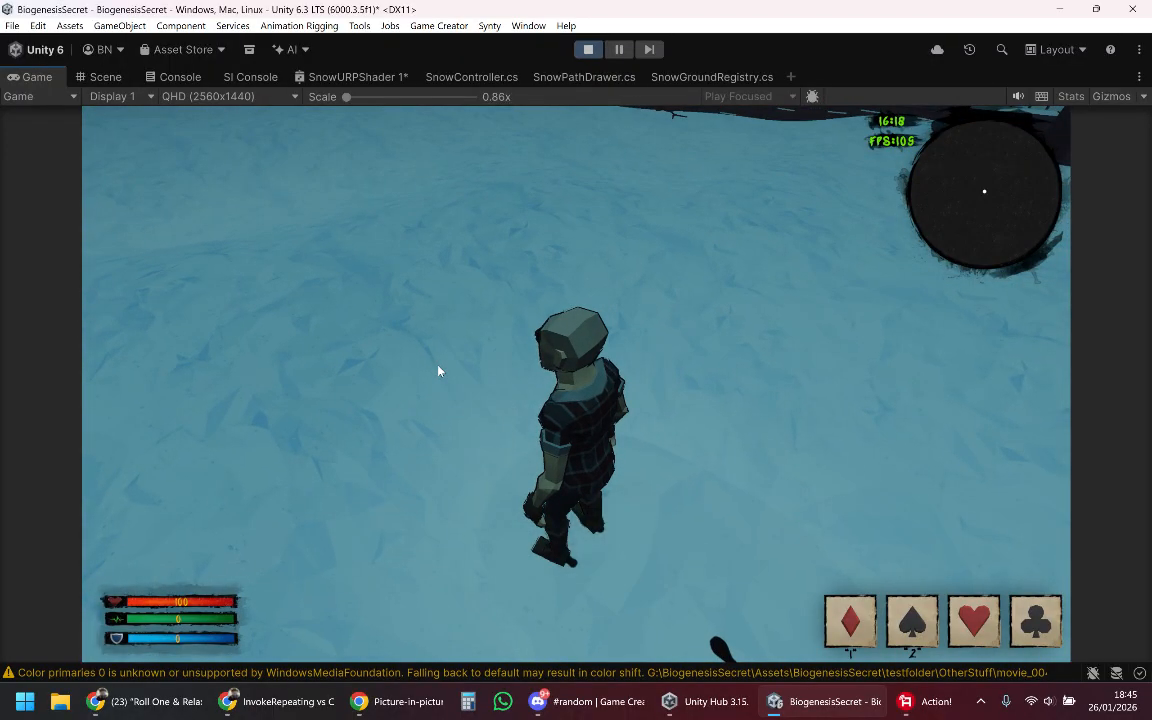
{"action": "key", "text": "w"}
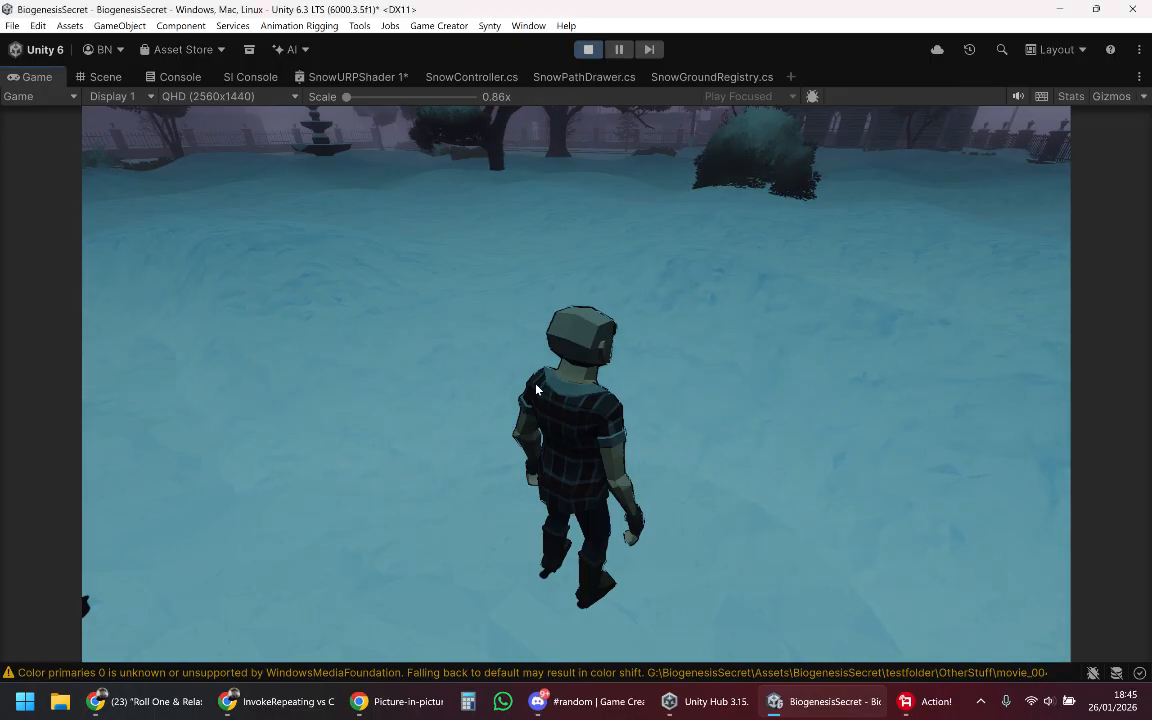
Step: Toggle the radial menu and run the character past the large bush, turning back and sideways to carve trails in the snow
{"action": "key", "text": "Tab"}
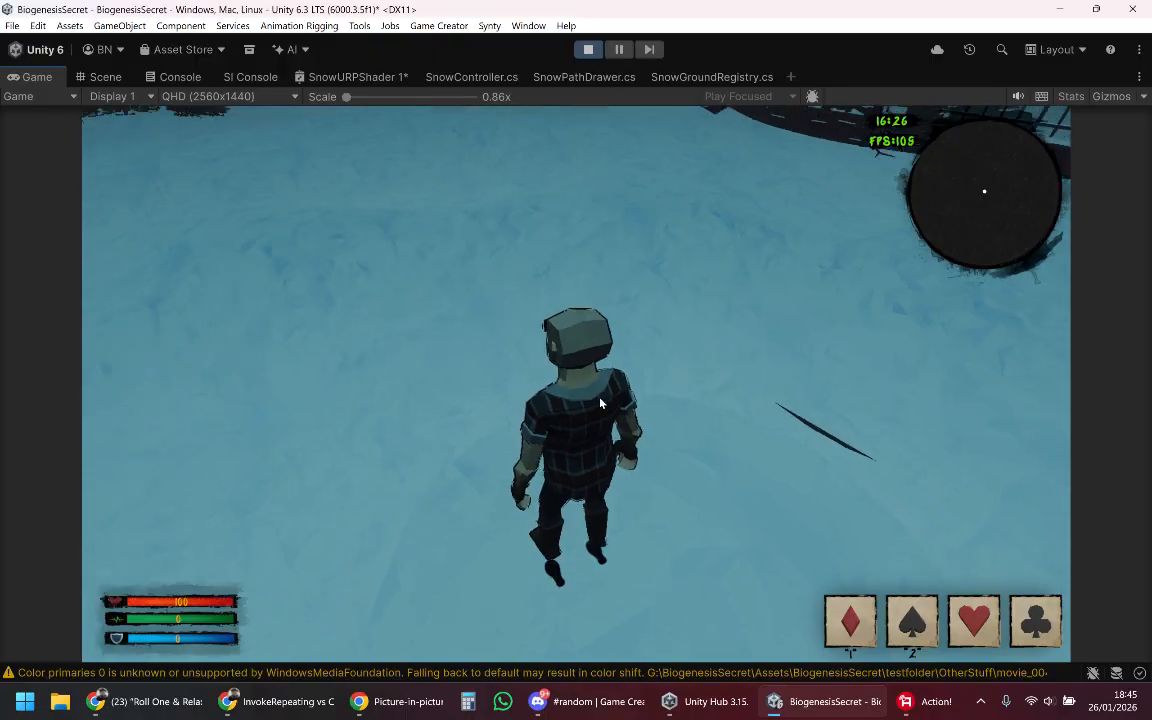
{"action": "key", "text": "w"}
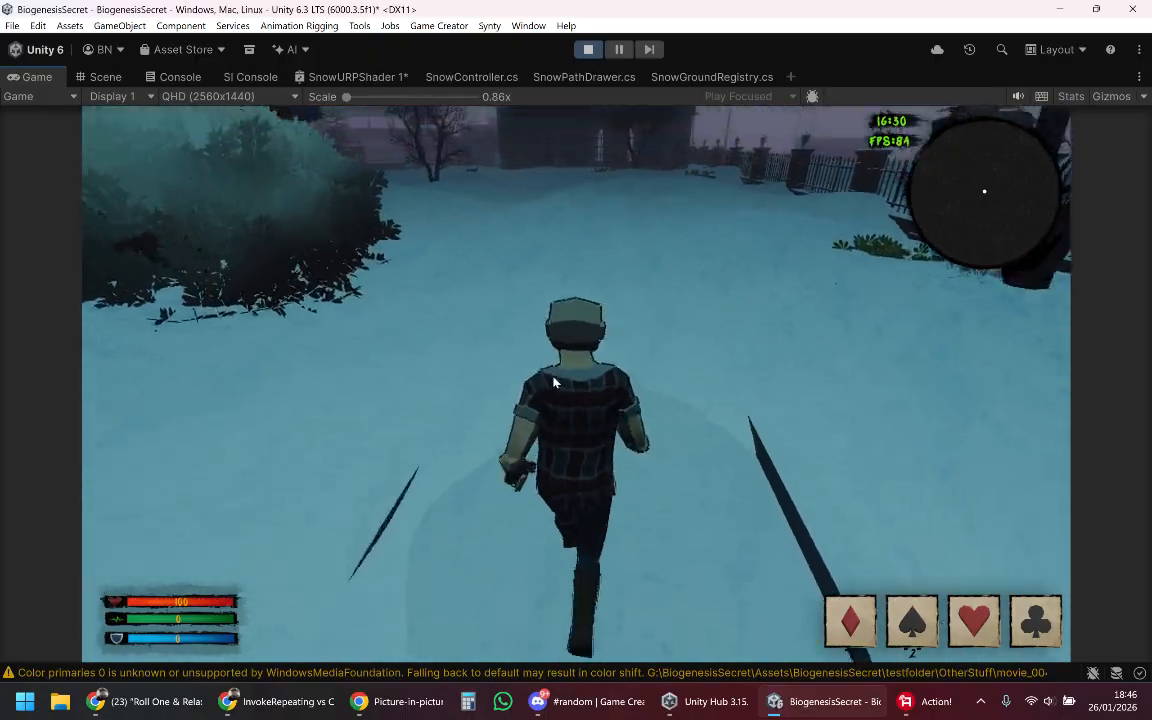
{"action": "key", "text": "s"}
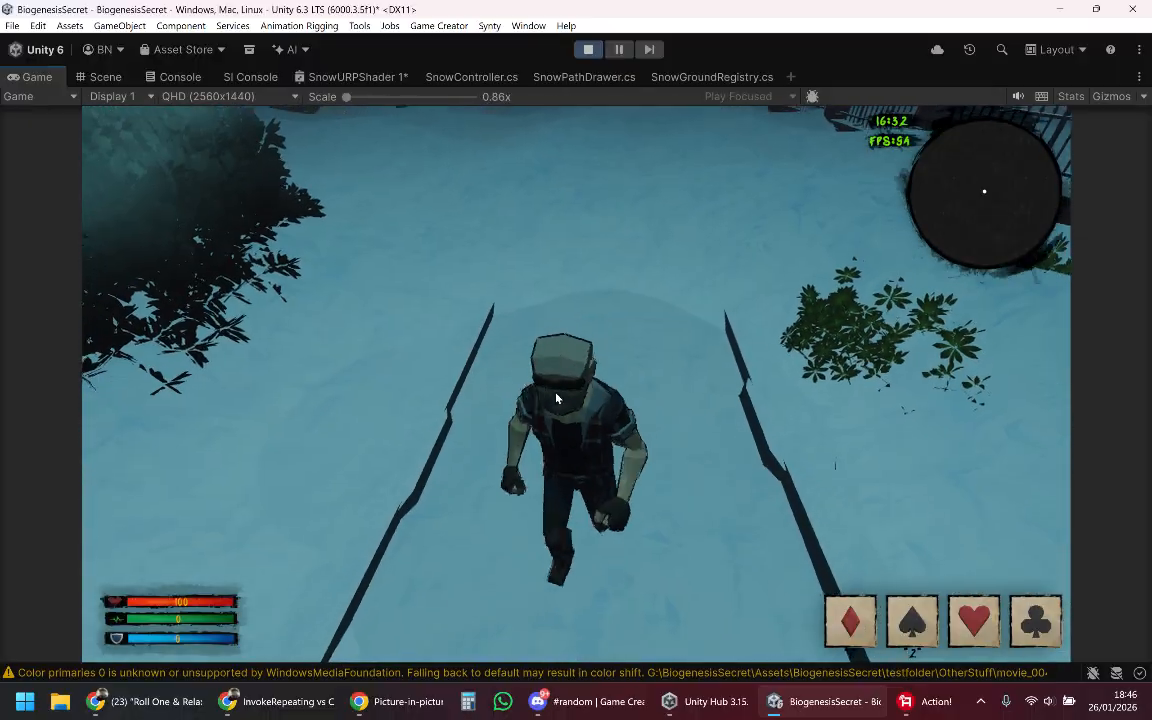
{"action": "key", "text": "w"}
{"action": "key", "text": "d"}
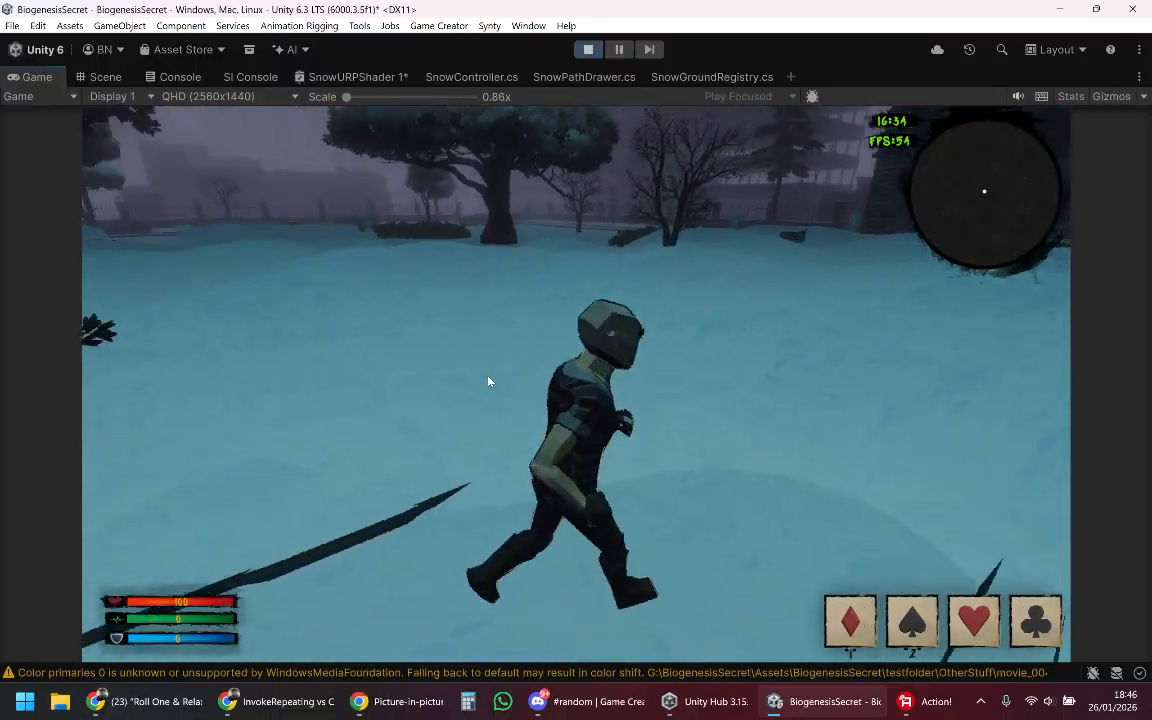
{"action": "key", "text": "w"}
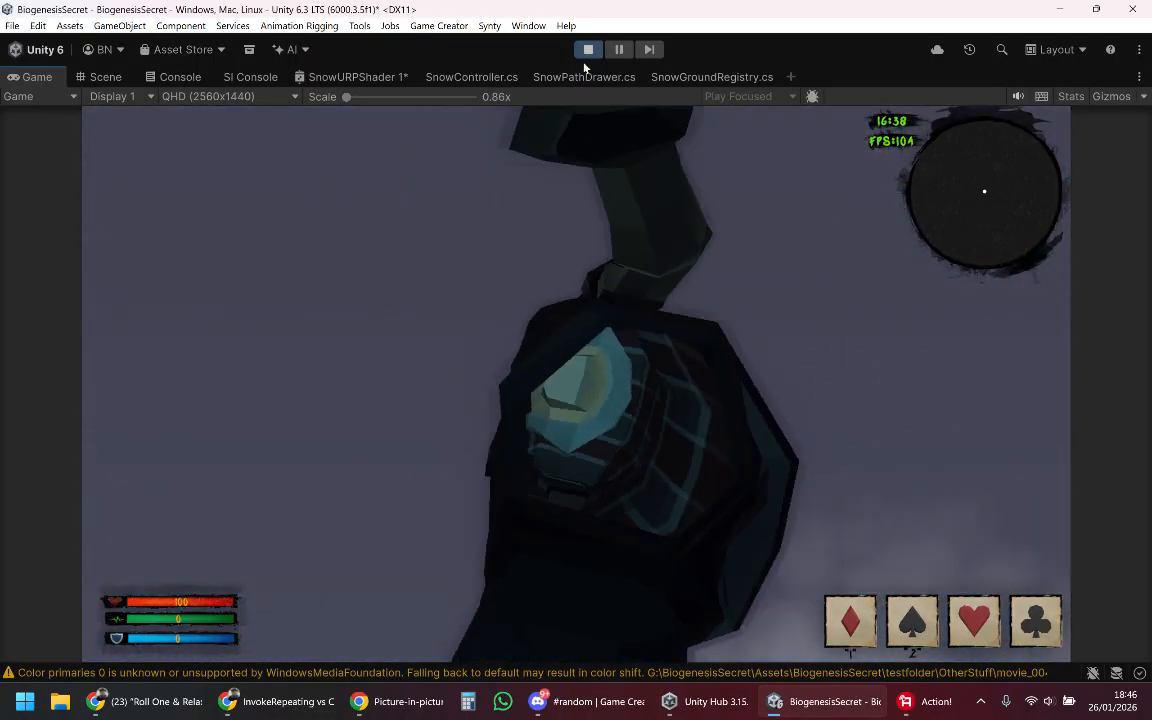
Step: Exit play mode and switch to the Action! screen recorder
{"action": "left_click", "coordinate": [590, 49]}
{"action": "left_click", "coordinate": [945, 697]}
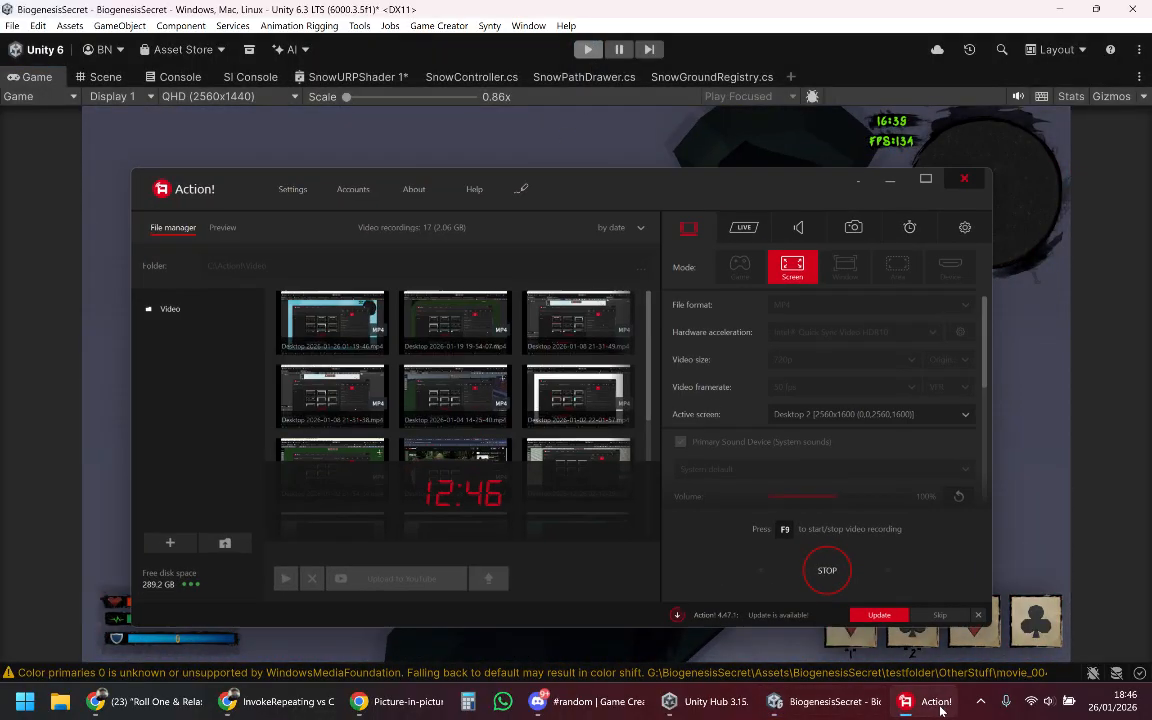